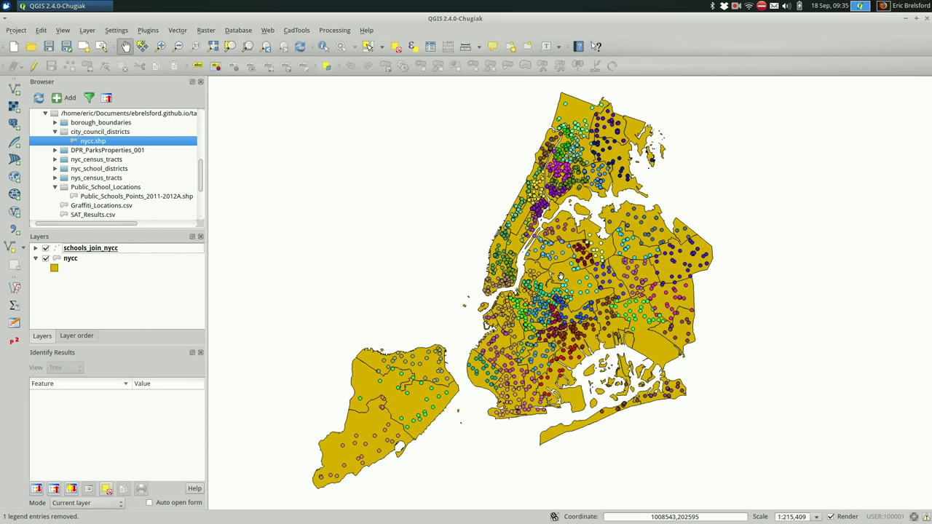
# Add SAT_Results.csv from the Browser to the project as a layer
pyautogui.click(111, 252)
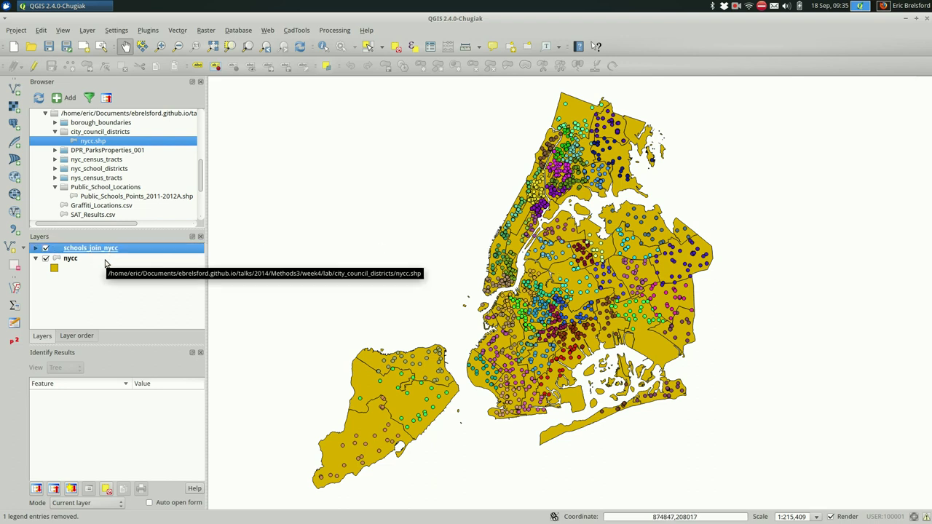
pyautogui.click(105, 263)
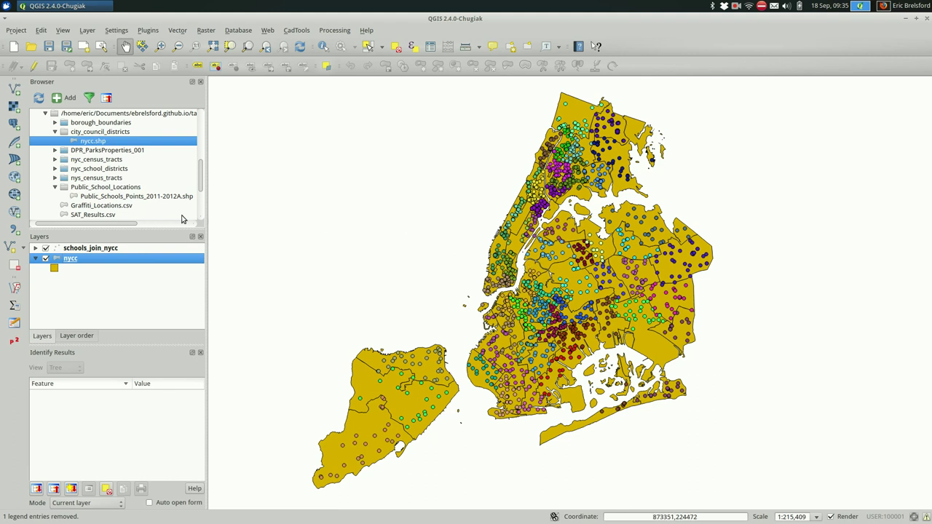
pyautogui.click(55, 187)
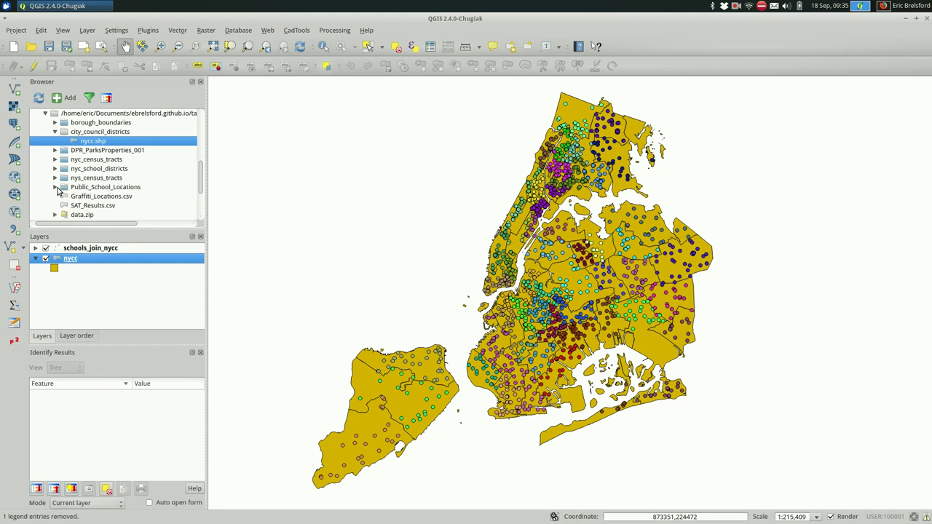
pyautogui.doubleClick(88, 207)
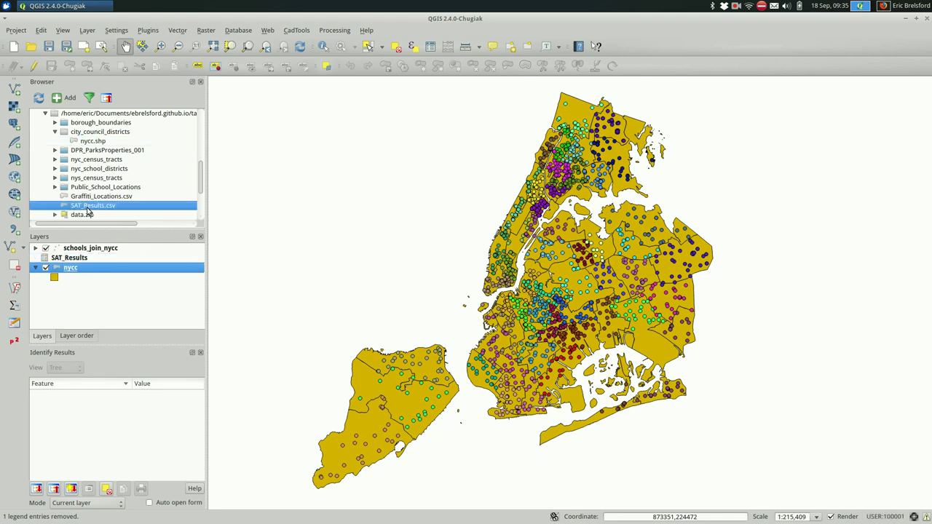
pyautogui.doubleClick(67, 260)
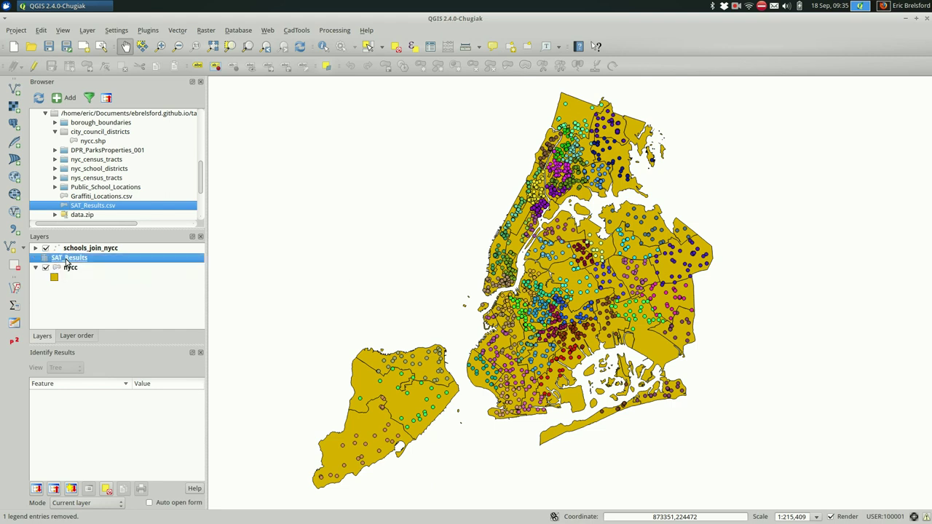
pyautogui.press('Escape')
# Open the SAT_Results attribute table as a floating window with a widened SCHOOL NAME column
pyautogui.click(430, 46)
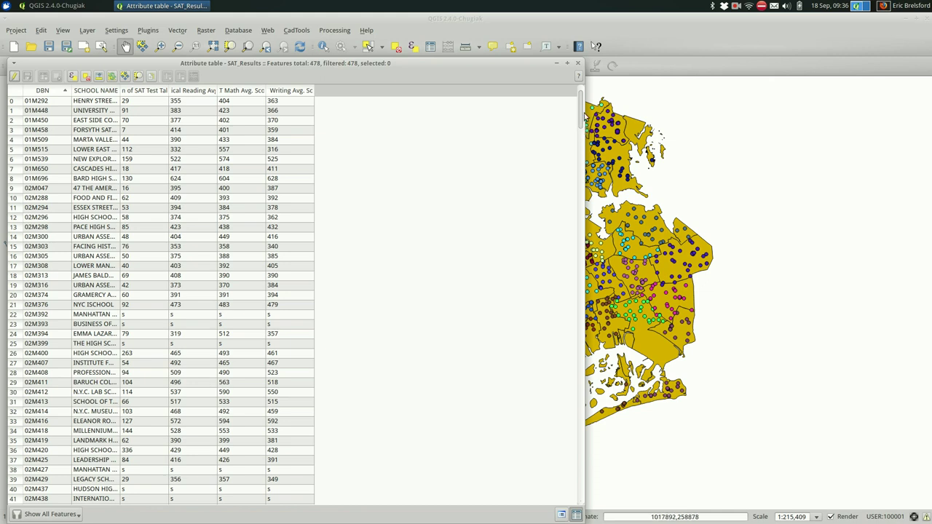
pyautogui.moveTo(581, 64); pyautogui.dragTo(462, 75)
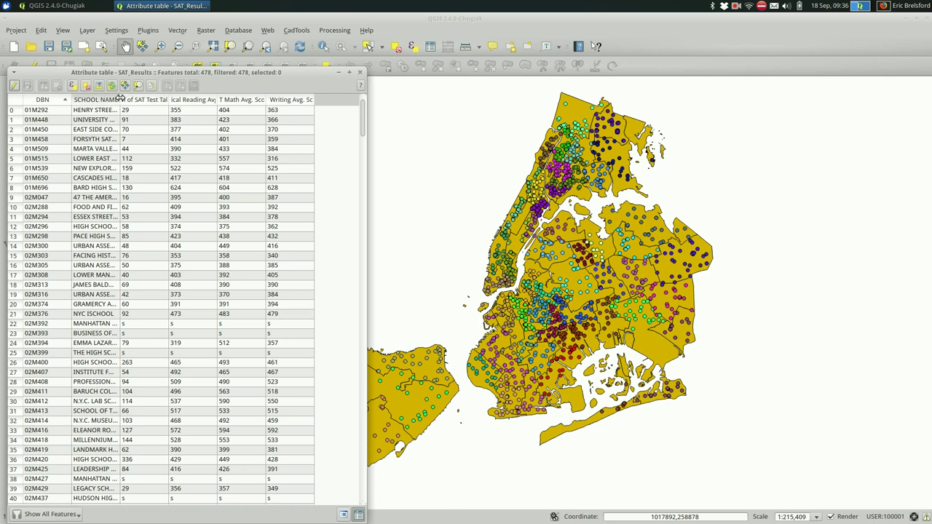
pyautogui.moveTo(120, 96); pyautogui.dragTo(159, 97)
pyautogui.scroll(-20, 109, 177)
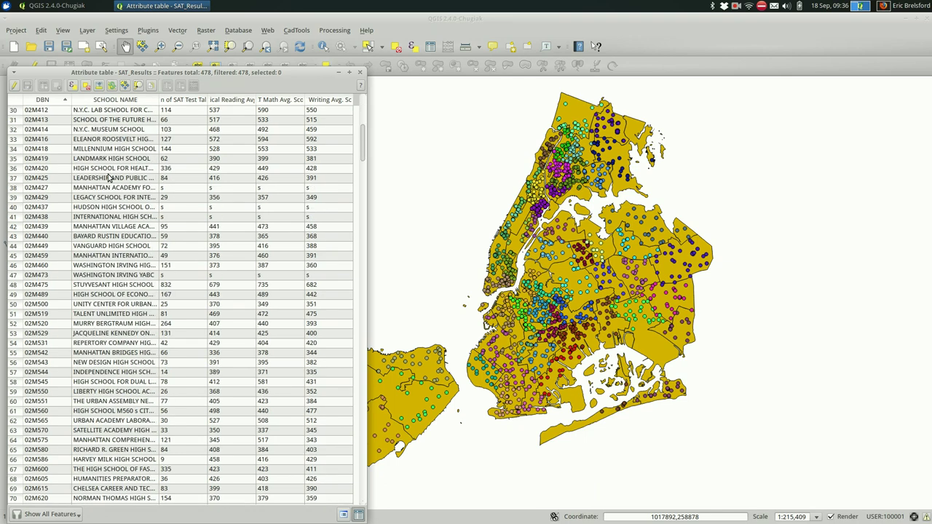
pyautogui.scroll(-20, 109, 177)
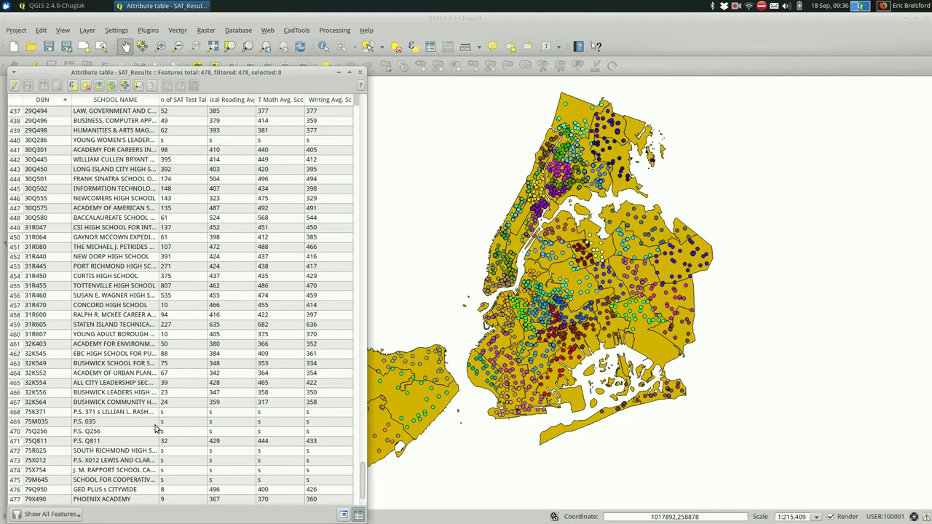
pyautogui.scroll(20, 167, 434)
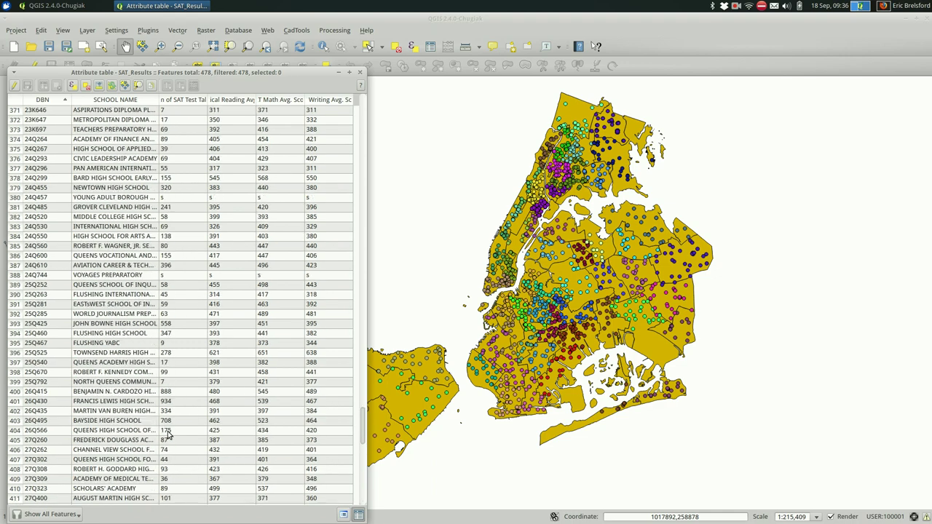
pyautogui.scroll(20, 167, 434)
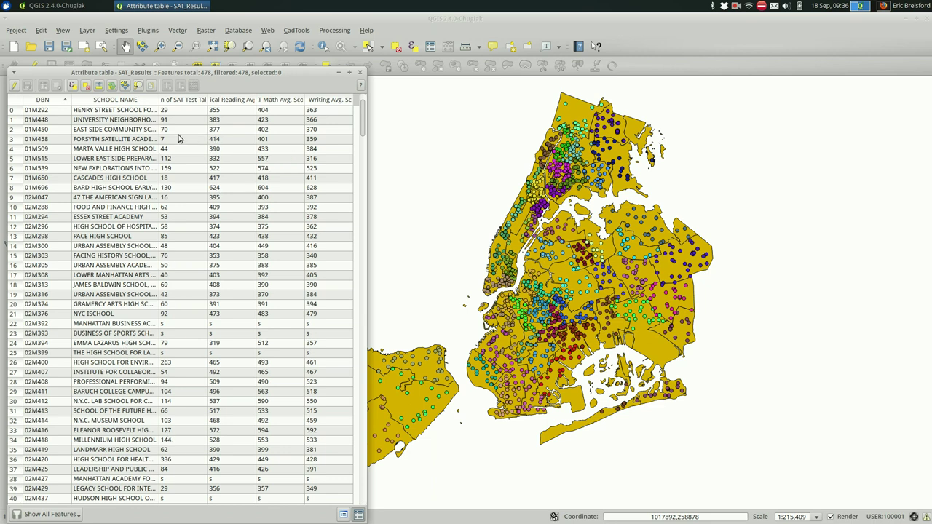
# Reopen the SAT_Results attribute table from the layer's context menu and move it right
pyautogui.click(361, 73)
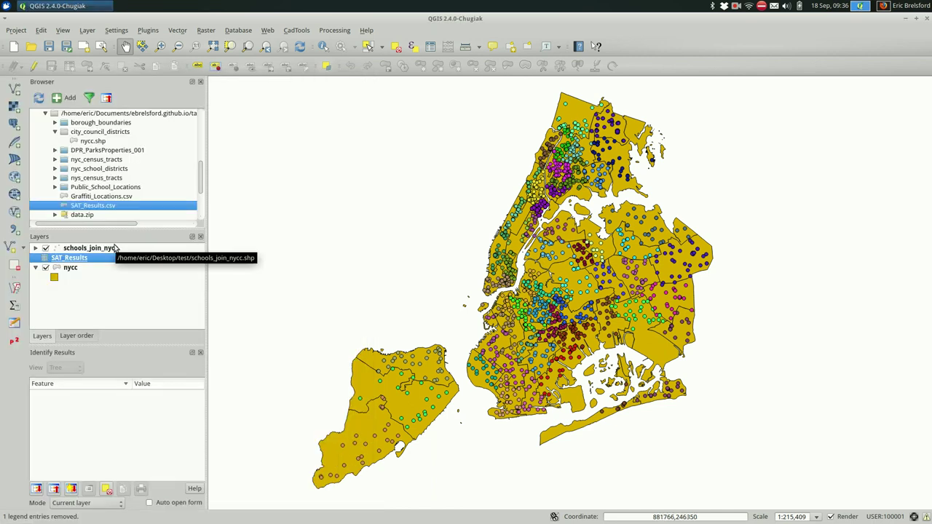
pyautogui.click(171, 293)
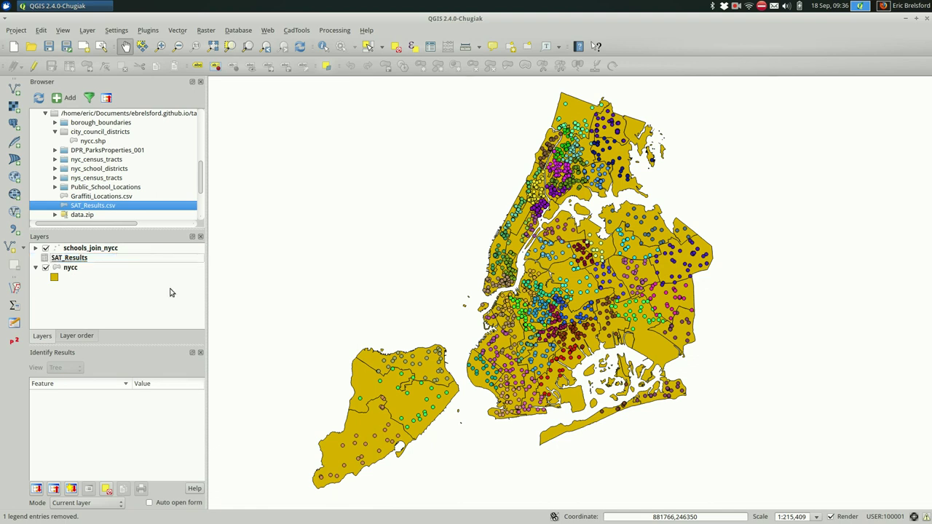
pyautogui.click(74, 260)
pyautogui.rightClick(74, 258)
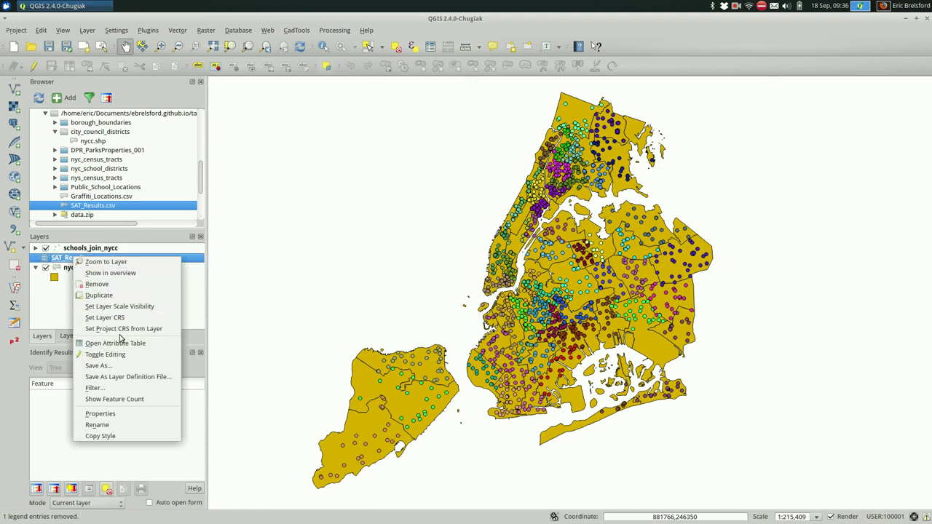
pyautogui.click(121, 343)
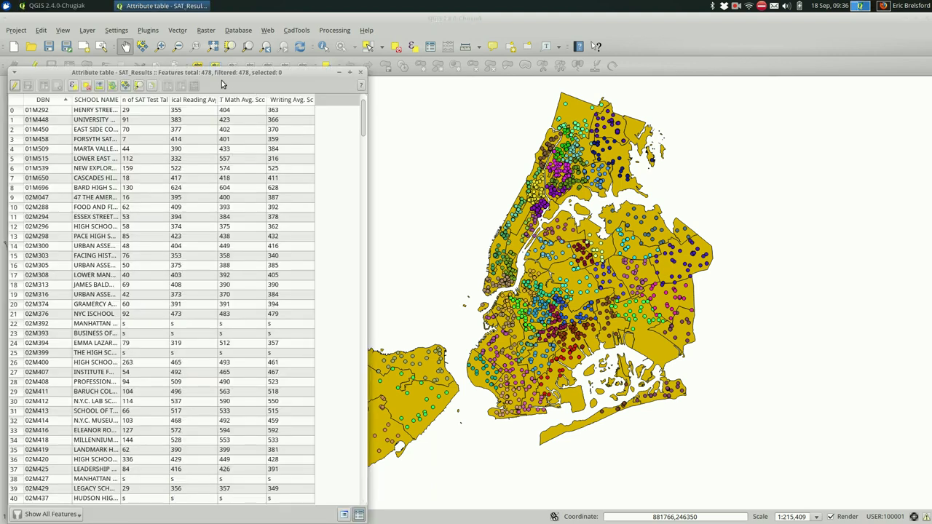
pyautogui.moveTo(221, 73); pyautogui.dragTo(732, 29)
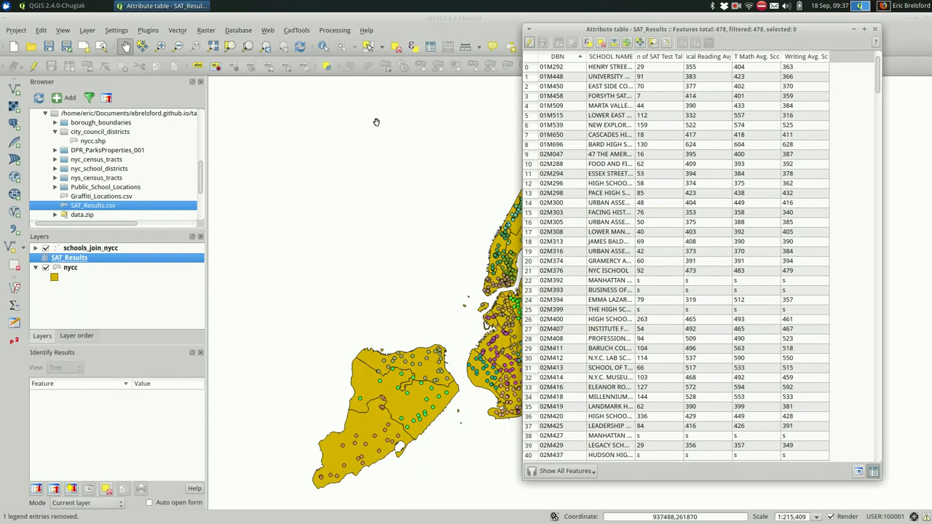
# Open the schools_join_nycc attribute table and arrange it beside the SAT_Results table
pyautogui.click(89, 260)
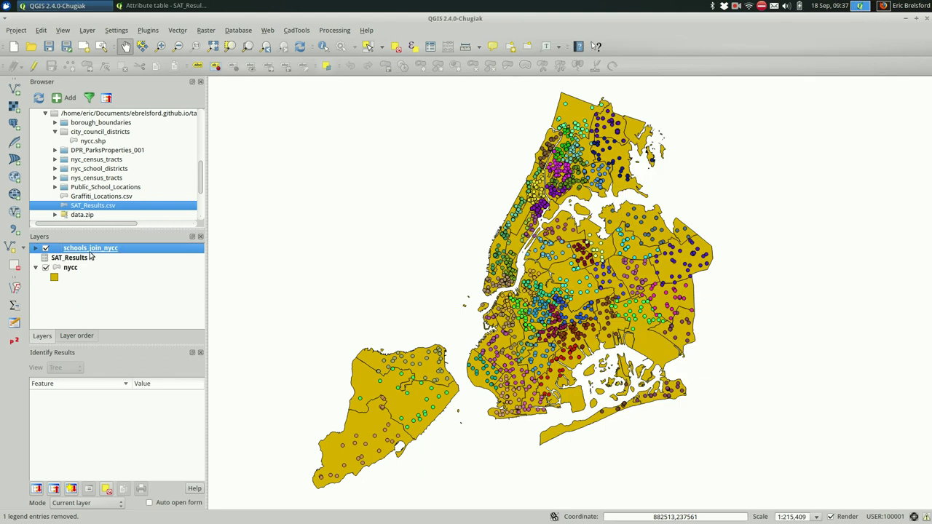
pyautogui.rightClick(88, 250)
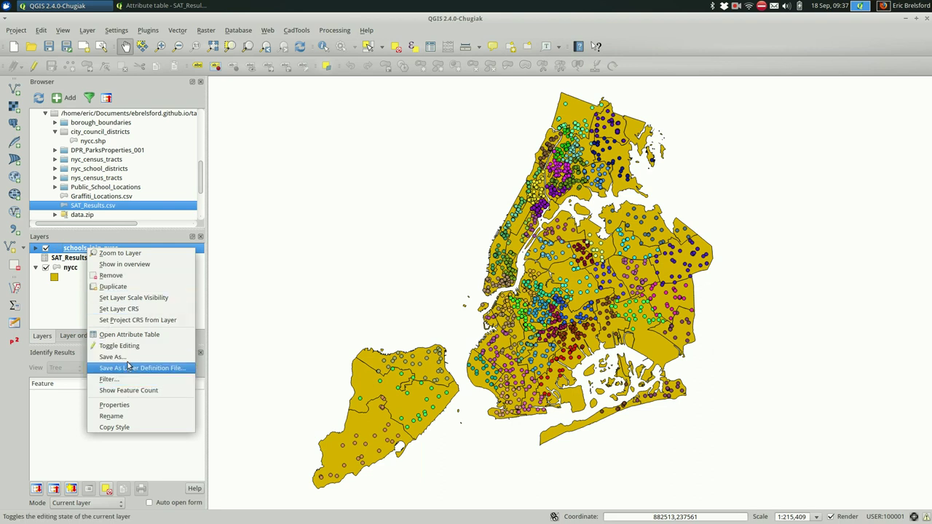
pyautogui.click(138, 336)
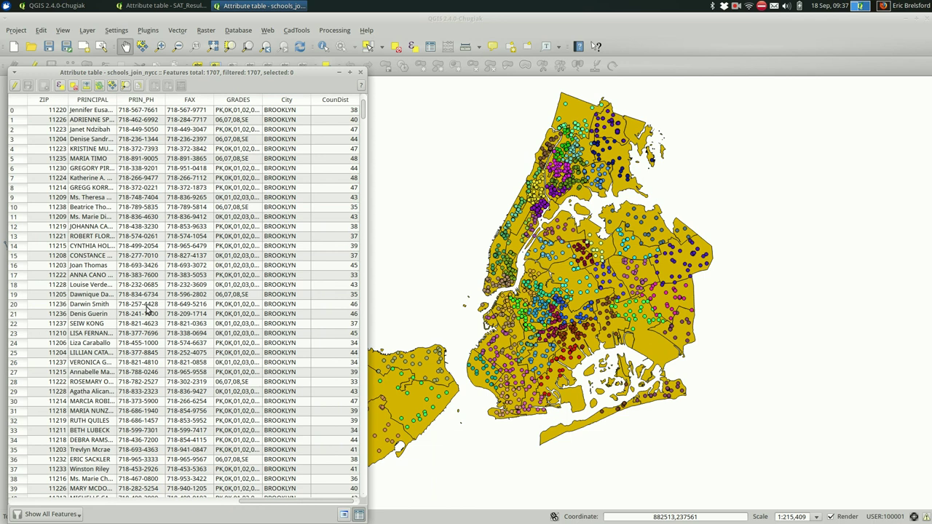
pyautogui.hscroll(-10, 213, 186)
pyautogui.click(163, 6)
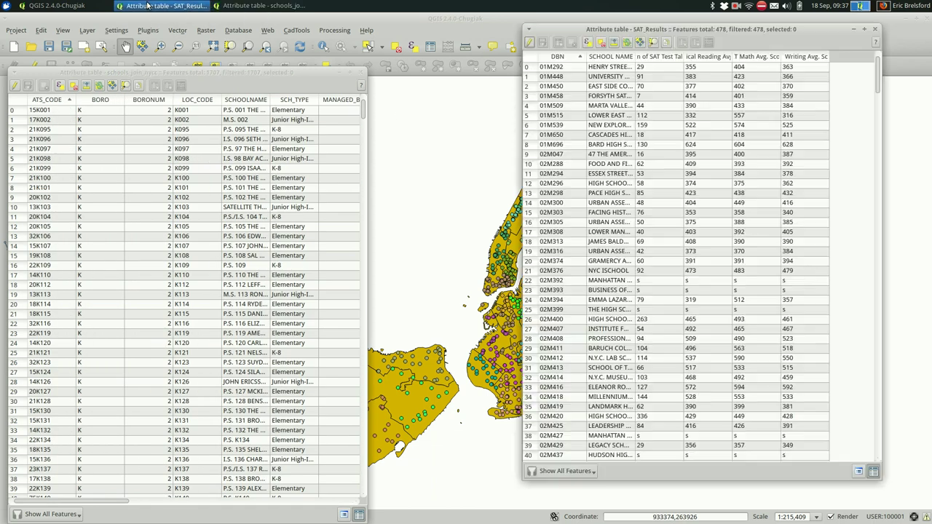
pyautogui.moveTo(614, 29); pyautogui.dragTo(471, 72)
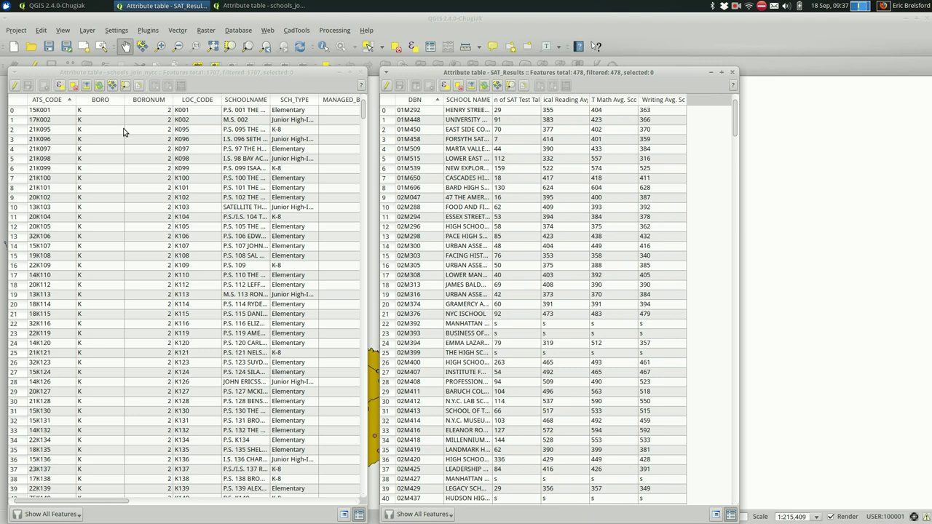
pyautogui.click(80, 154)
pyautogui.scroll(-20, 80, 154)
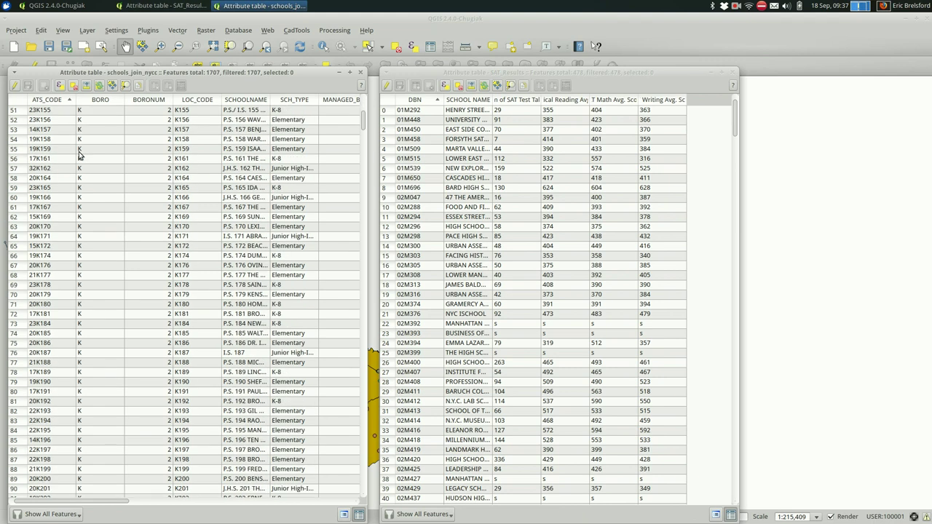
pyautogui.scroll(-6, 80, 155)
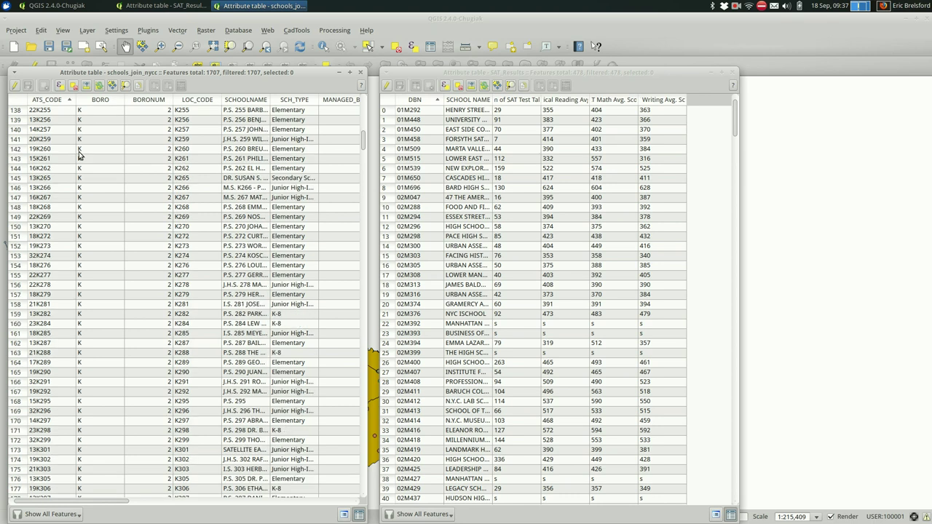
pyautogui.moveTo(205, 74); pyautogui.dragTo(206, 41)
pyautogui.moveTo(451, 70); pyautogui.dragTo(467, 37)
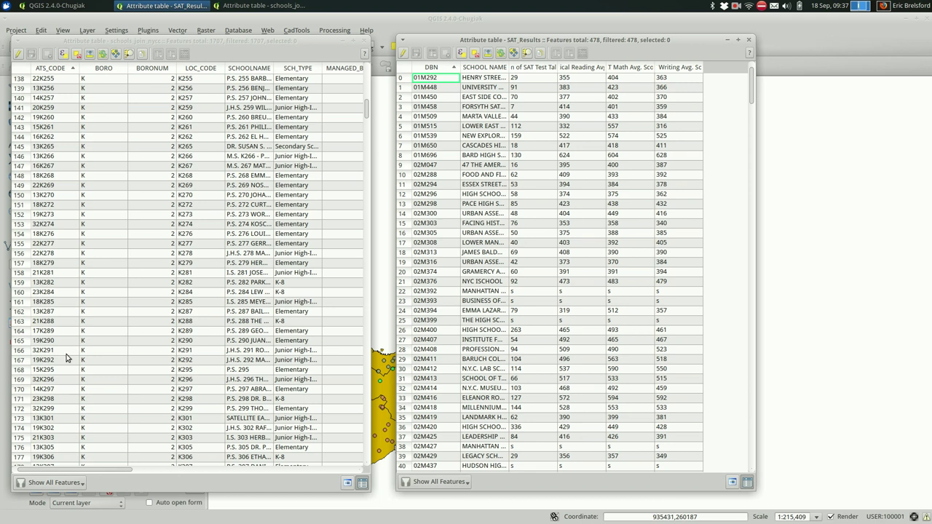
# Filter the schools table by ATS_CODE, trying 01M292 and 01M448 before settling on 01M450
pyautogui.click(49, 484)
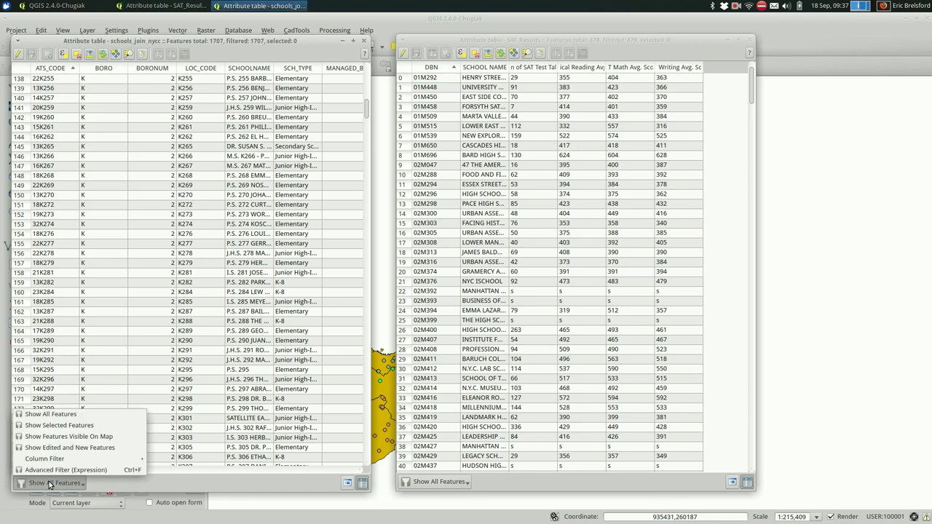
pyautogui.moveTo(65, 458)
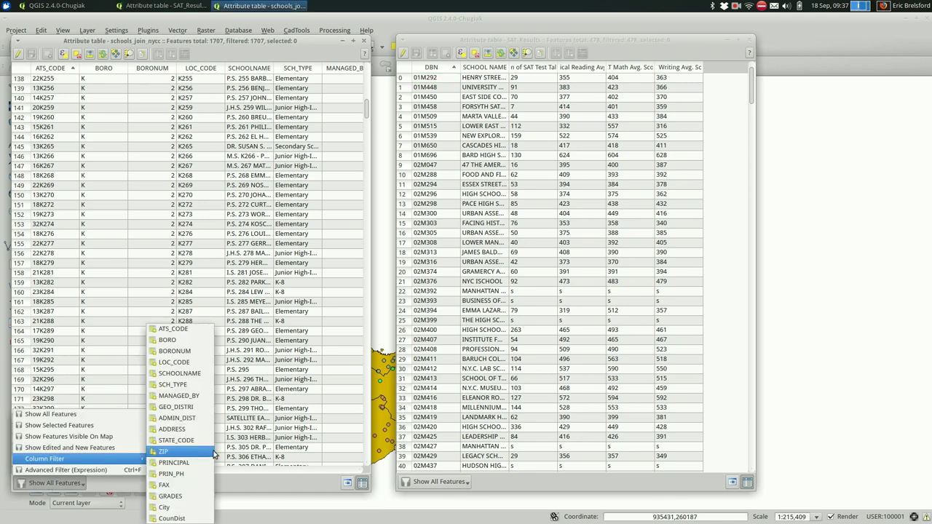
pyautogui.click(191, 332)
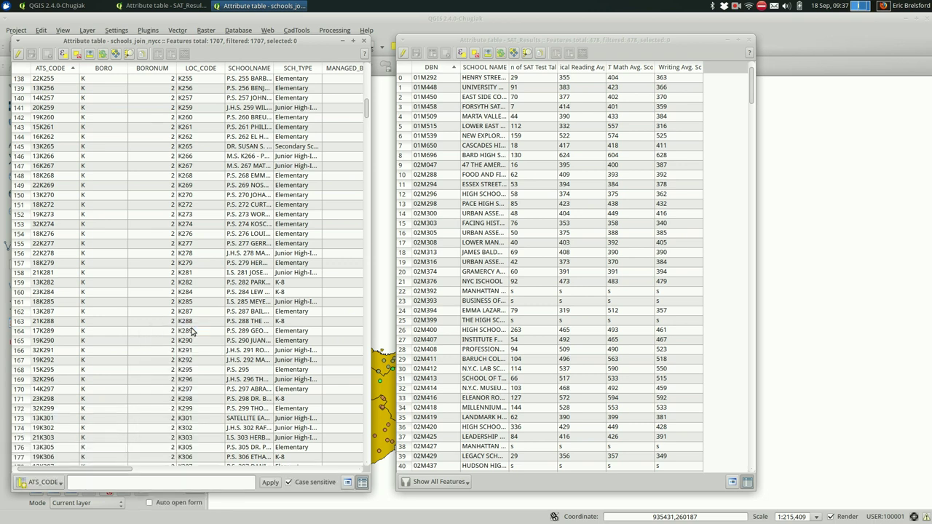
pyautogui.click(170, 485)
pyautogui.write('01M292')
pyautogui.press('Return')
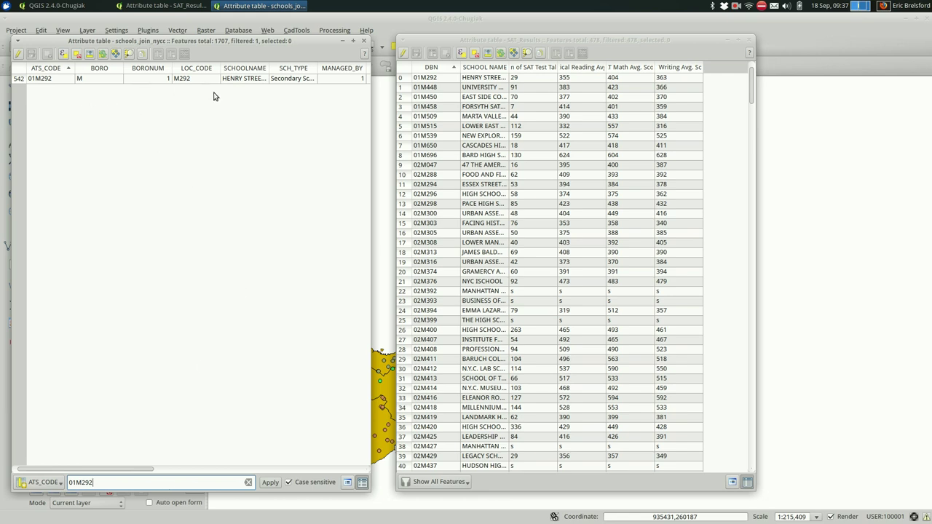
pyautogui.press('BackSpace')
pyautogui.press('BackSpace')
pyautogui.press('BackSpace')
pyautogui.write('448')
pyautogui.press('Return')
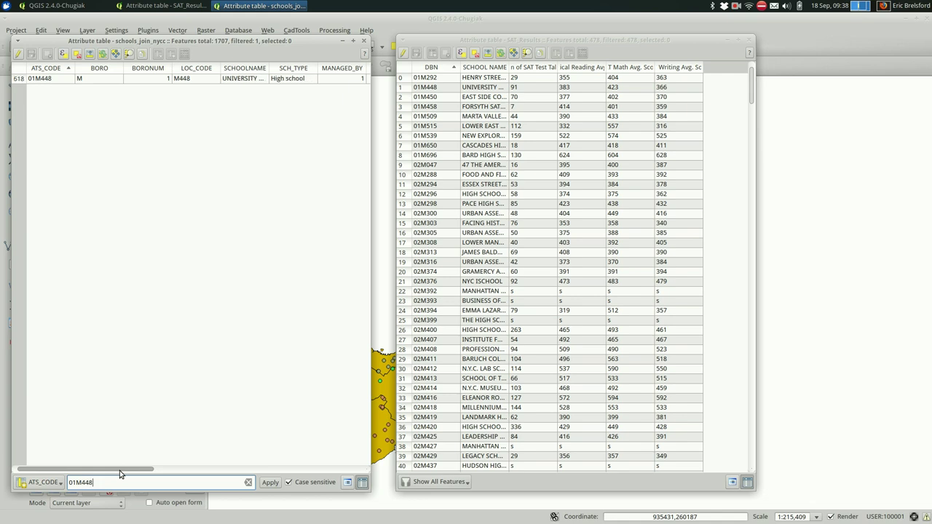
pyautogui.press('BackSpace')
pyautogui.write('50')
pyautogui.press('Return')
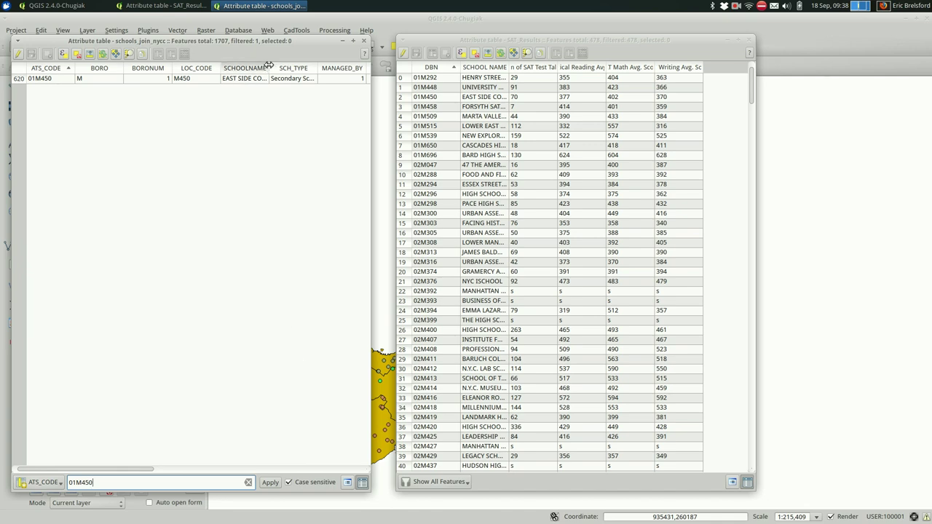
# Match row 01M450 to East Side Community School in SAT_Results, then close the schools table
pyautogui.moveTo(268, 66); pyautogui.dragTo(348, 64)
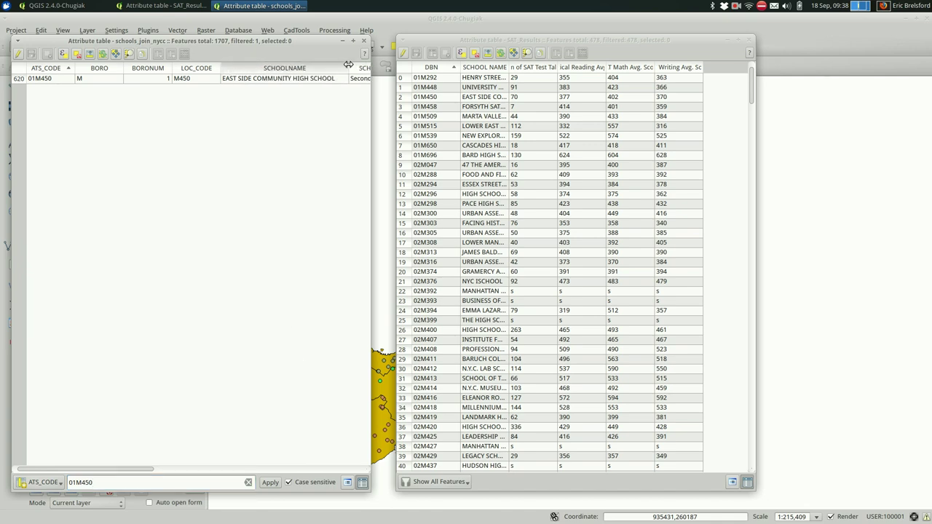
pyautogui.click(509, 63)
pyautogui.moveTo(506, 63); pyautogui.dragTo(612, 52)
pyautogui.click(556, 99)
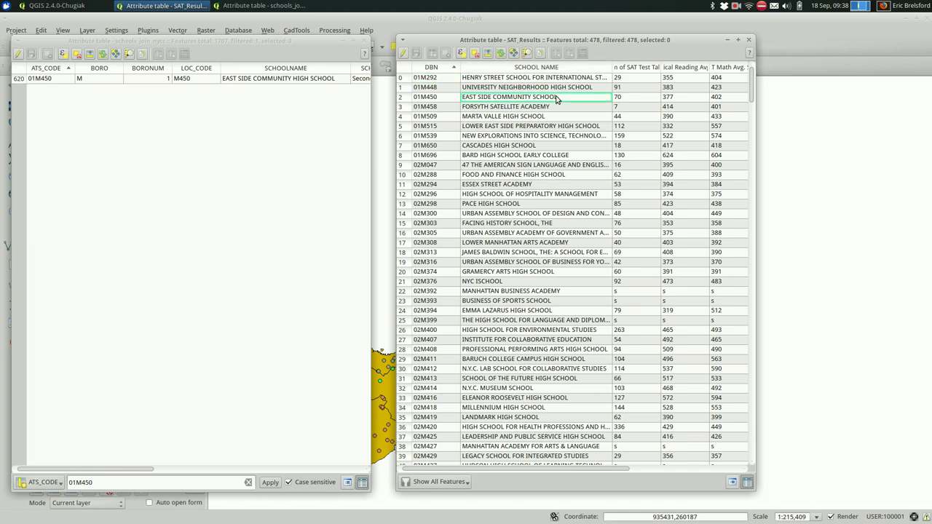
pyautogui.click(281, 78)
pyautogui.click(511, 99)
pyautogui.moveTo(152, 482); pyautogui.dragTo(32, 488)
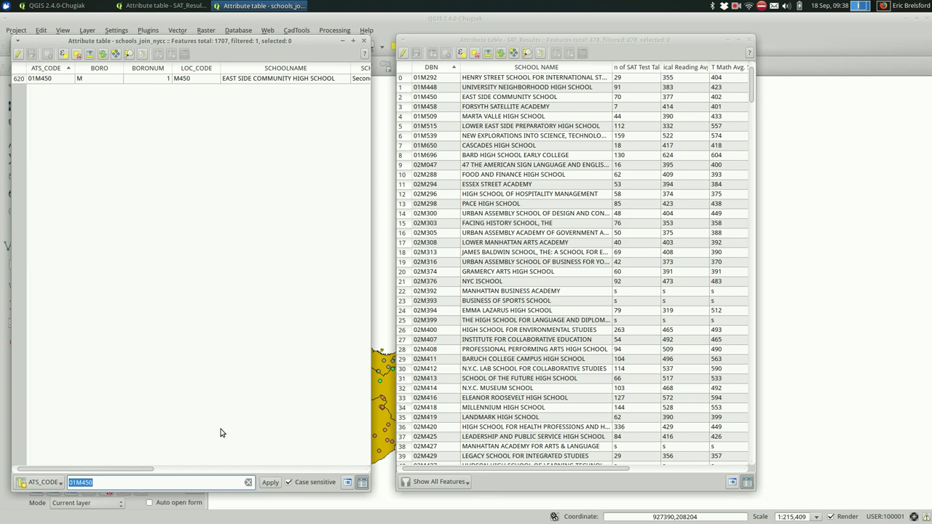
pyautogui.press('Escape')
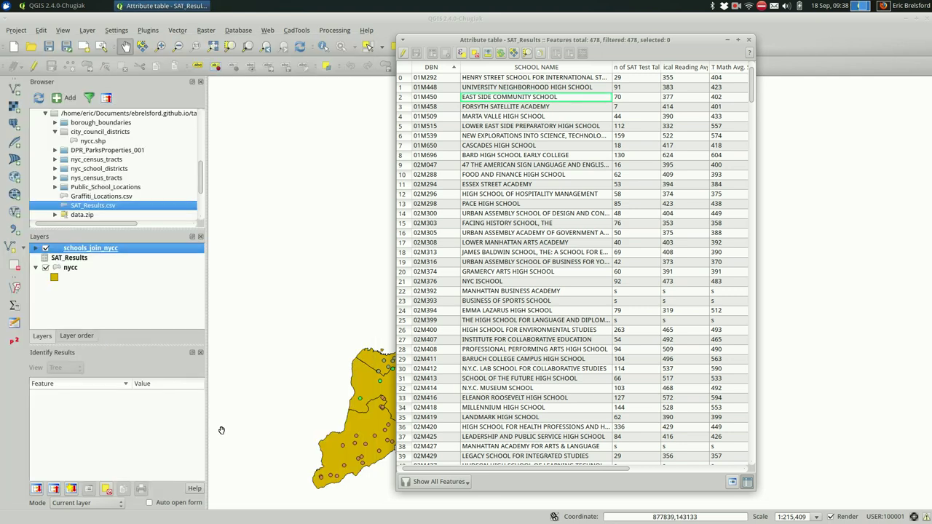
# Close the SAT_Results table and go to the Joins page of schools_join_nycc's properties
pyautogui.press('Escape')
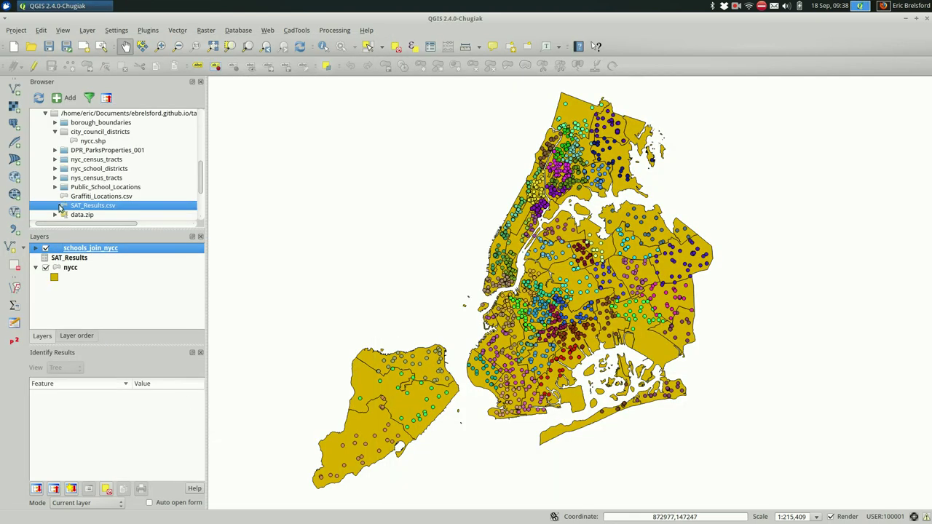
pyautogui.doubleClick(91, 250)
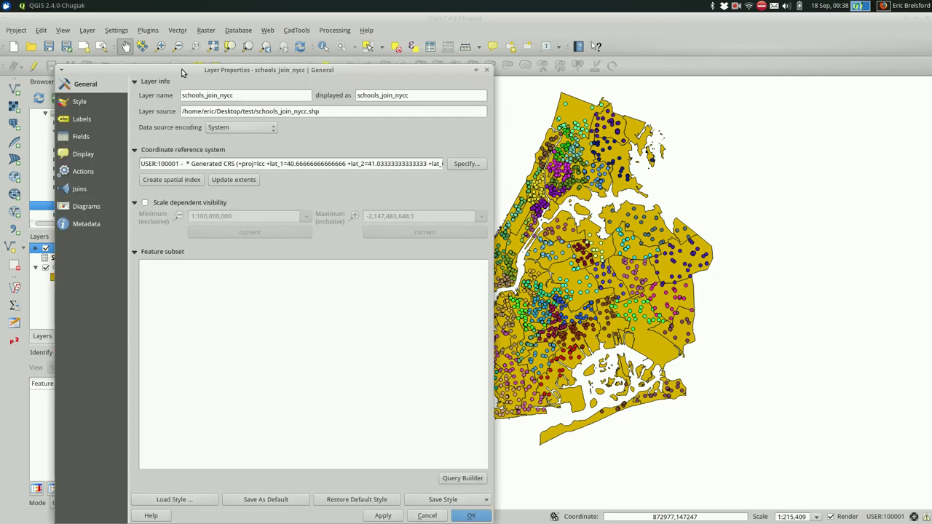
pyautogui.moveTo(182, 71); pyautogui.dragTo(262, 26)
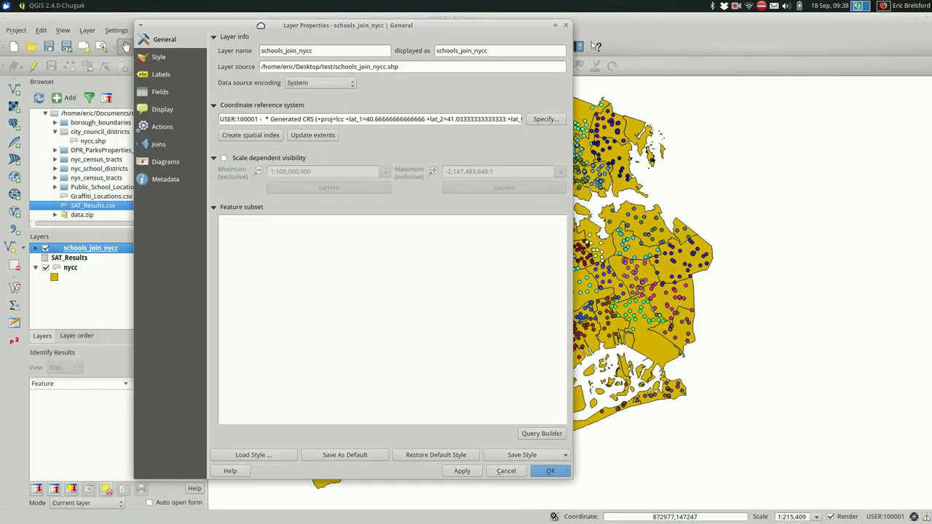
pyautogui.click(161, 146)
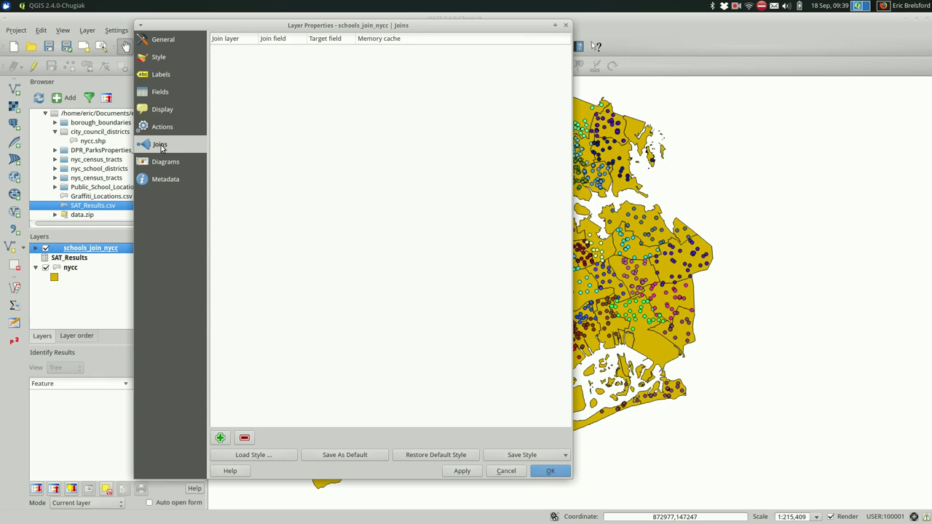
# Add a join to SAT_Results with join field DBN and target field ATS_CODE, and apply it
pyautogui.click(220, 437)
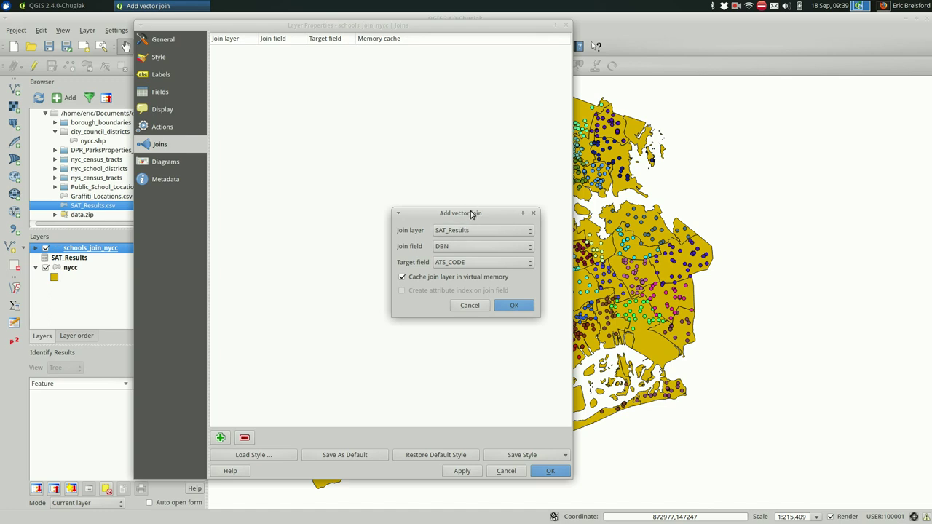
pyautogui.moveTo(470, 214); pyautogui.dragTo(363, 130)
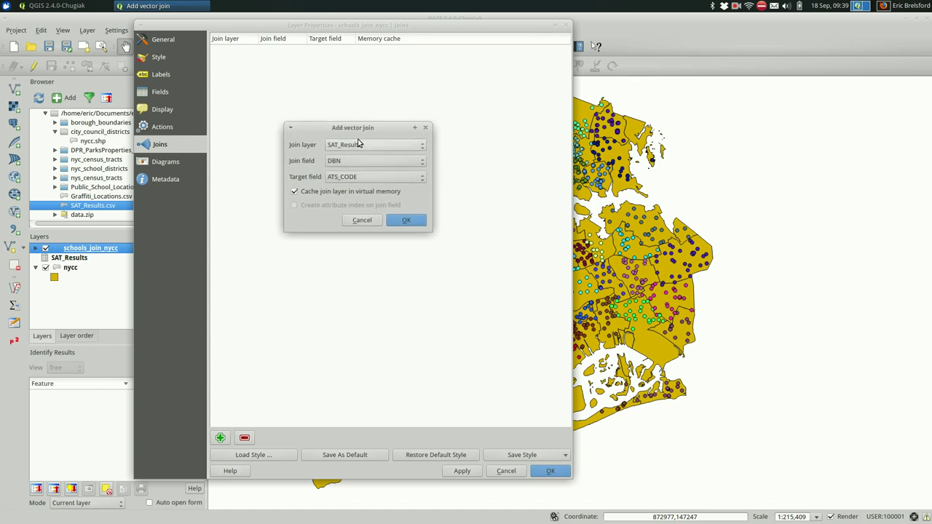
pyautogui.click(357, 147)
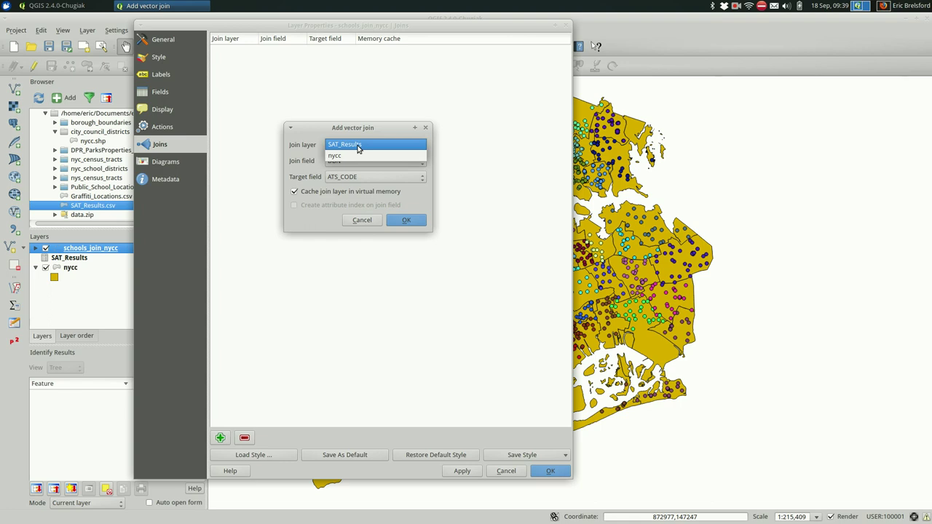
pyautogui.click(357, 145)
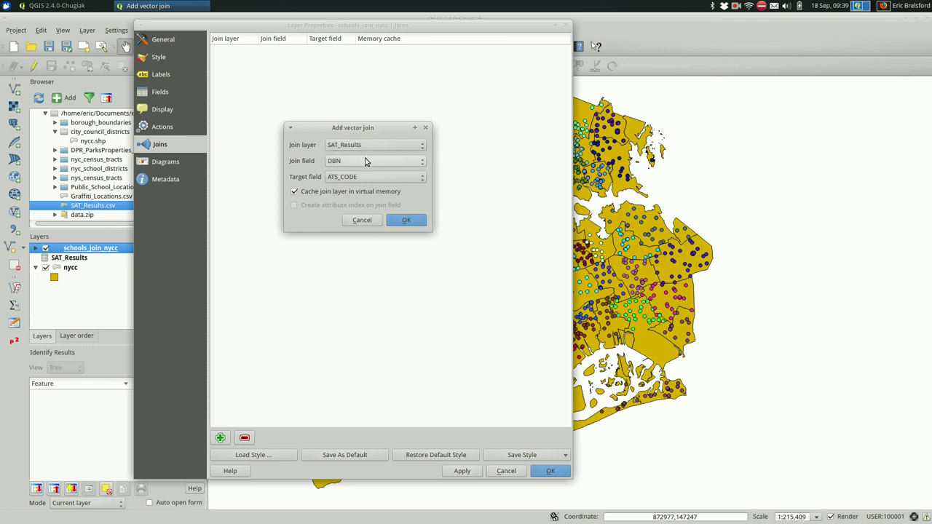
pyautogui.click(366, 162)
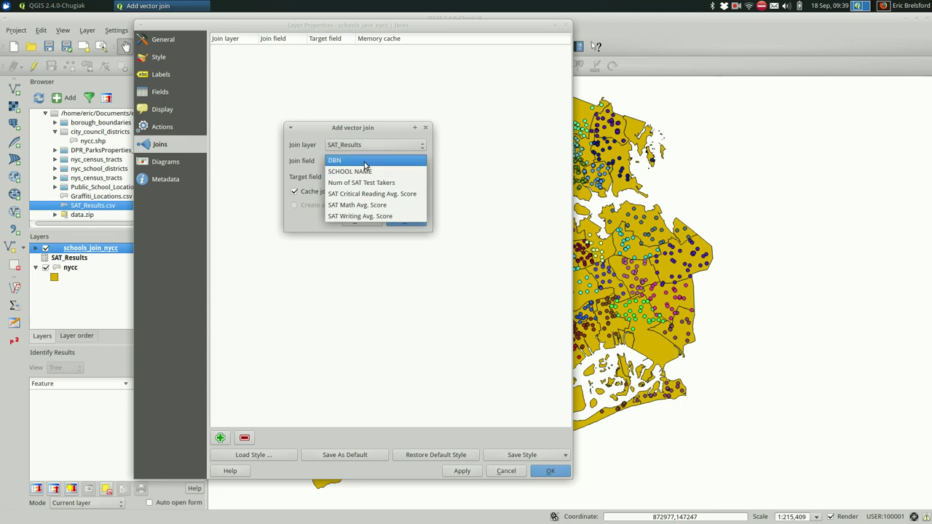
pyautogui.click(355, 160)
pyautogui.click(356, 178)
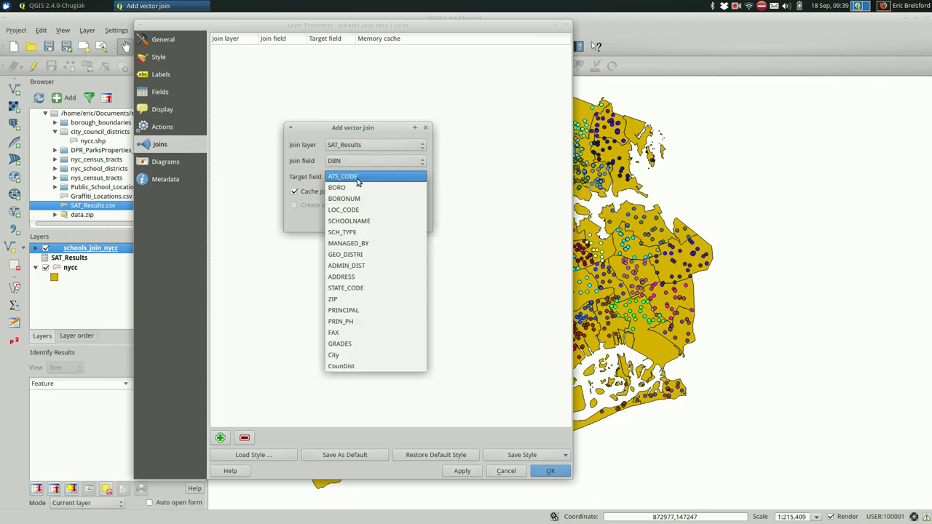
pyautogui.click(356, 181)
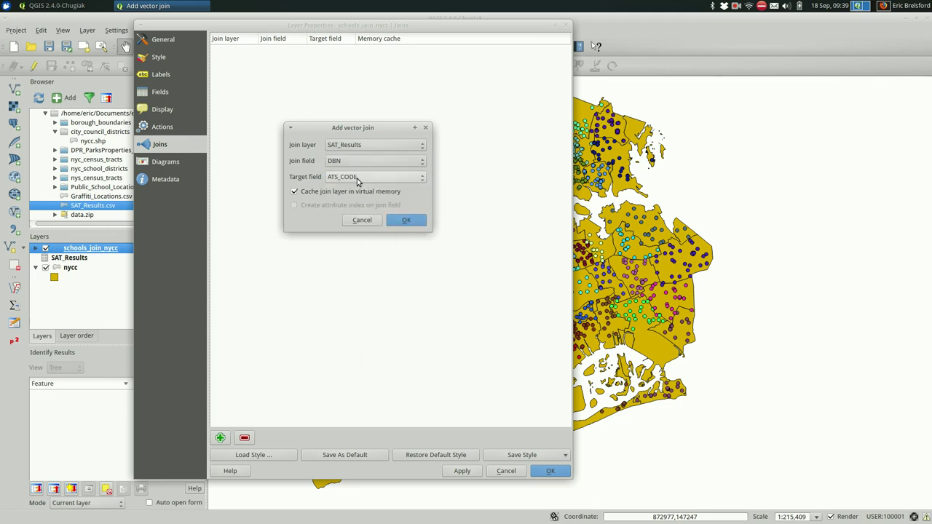
pyautogui.click(406, 220)
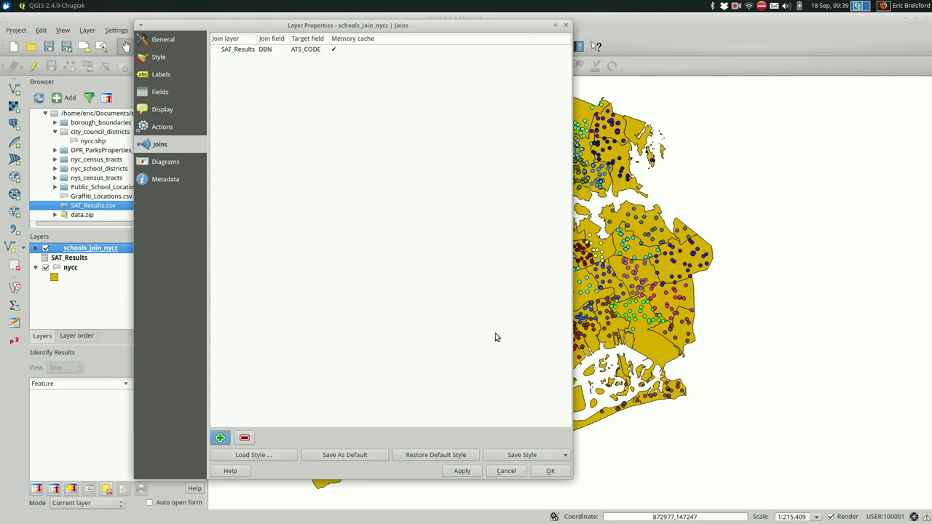
pyautogui.click(548, 472)
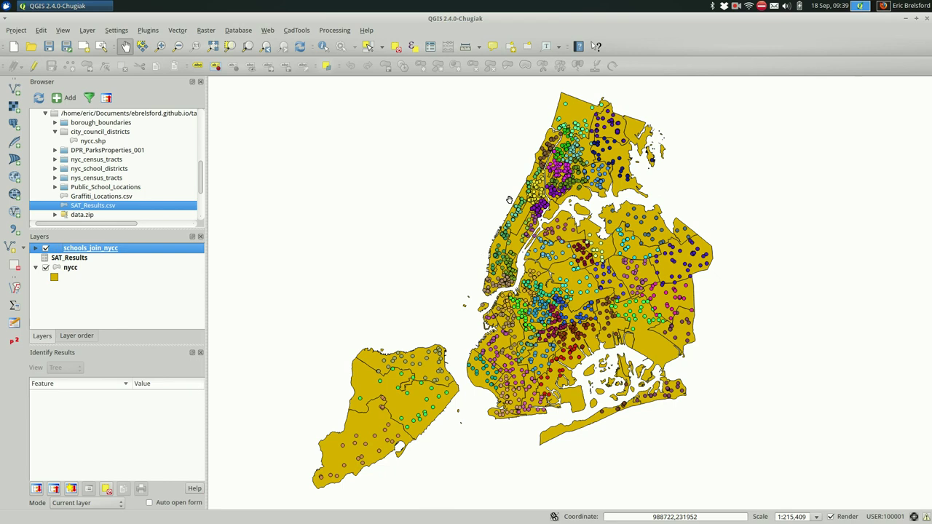
# Open the schools_join_nycc attribute table enlarged into a big window
pyautogui.moveTo(483, 292); pyautogui.dragTo(456, 298)
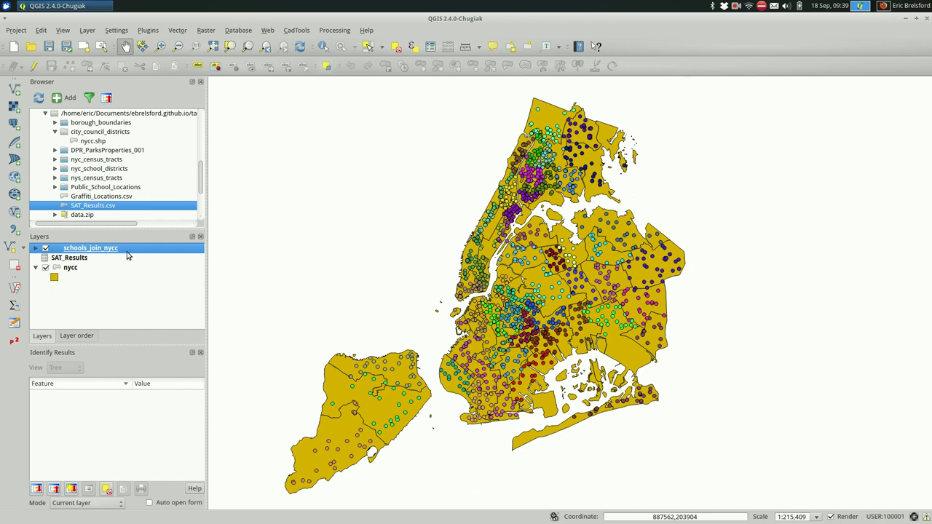
pyautogui.click(430, 47)
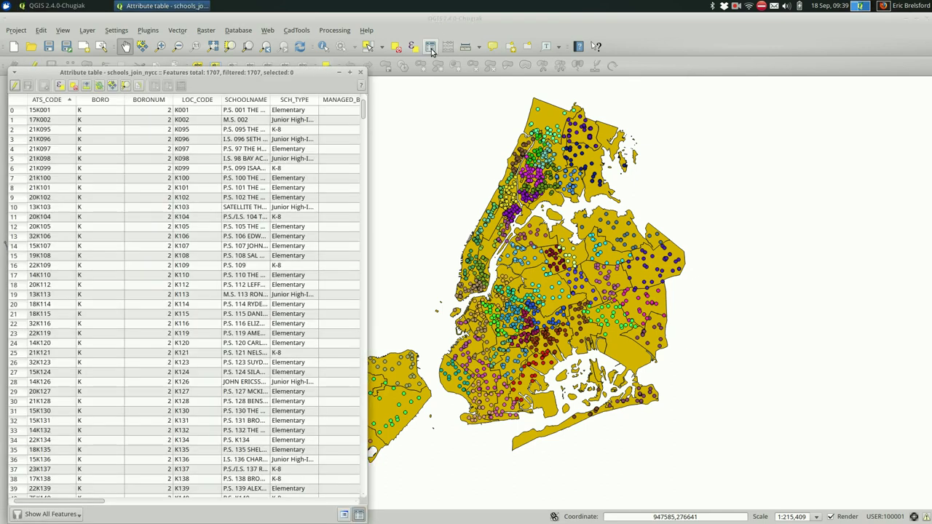
pyautogui.hscroll(10, 150, 266)
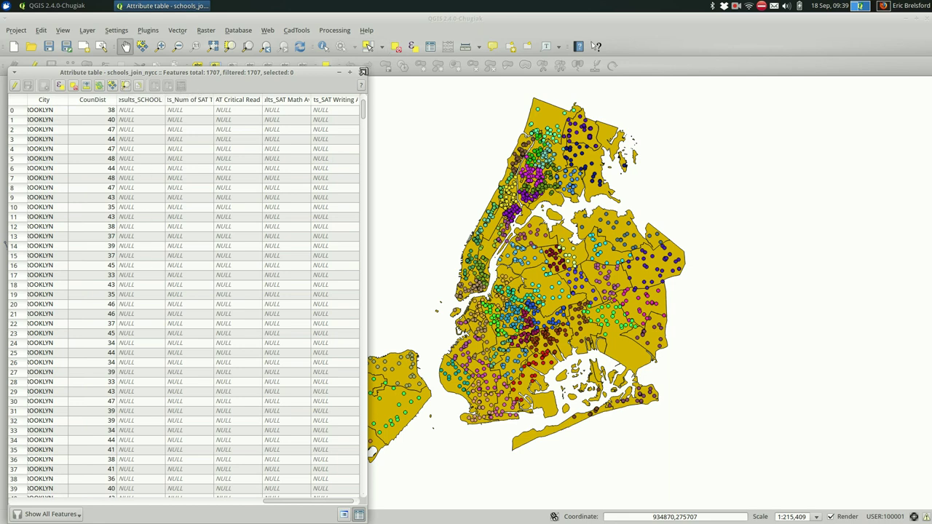
pyautogui.click(350, 72)
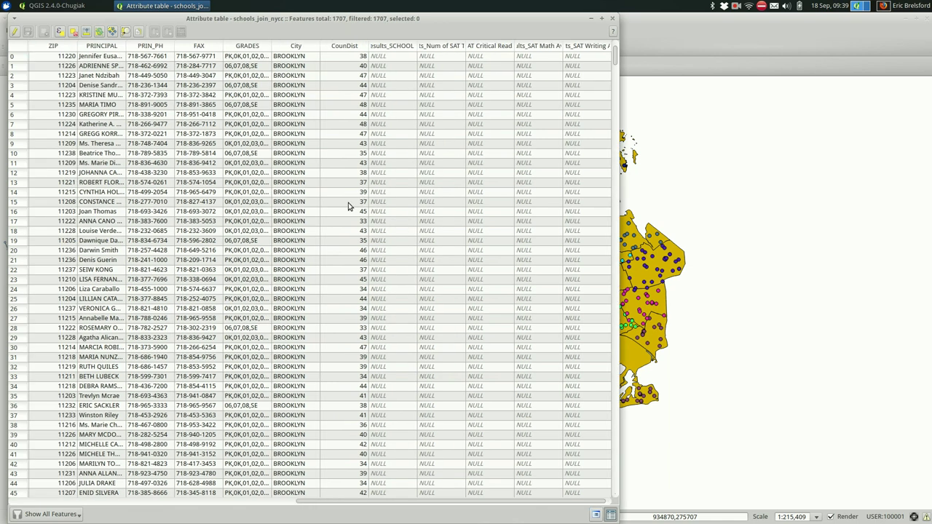
pyautogui.scroll(-20, 337, 292)
pyautogui.scroll(-12, 336, 292)
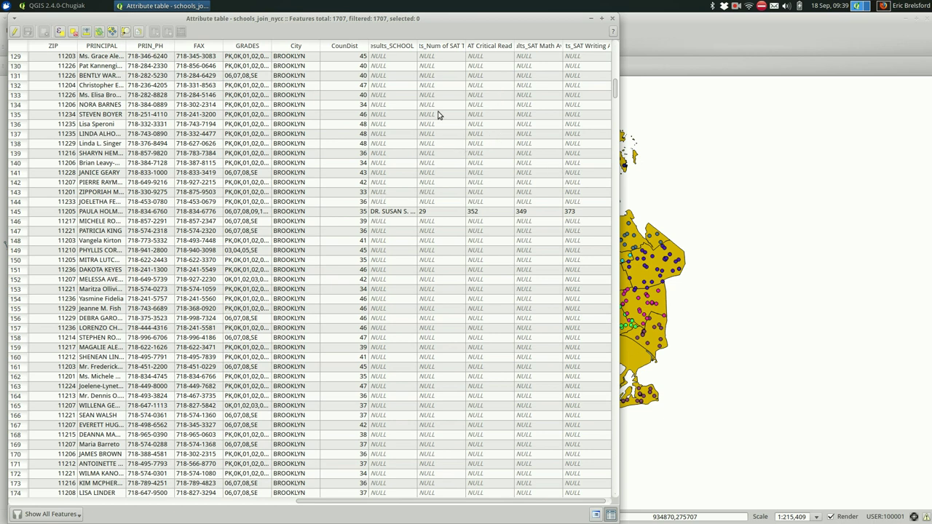
pyautogui.scroll(4, 438, 115)
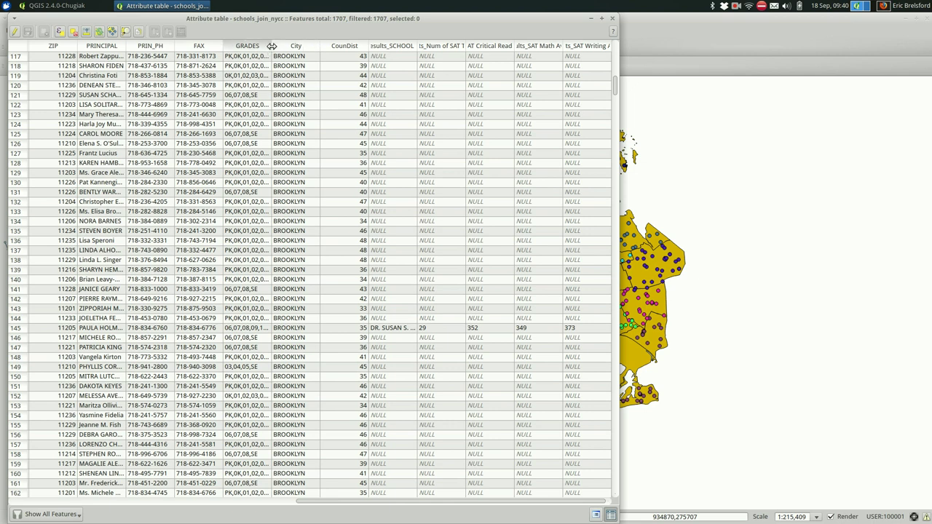
# Widen the GRADES column and scroll through the joined SAT columns, mostly NULL
pyautogui.moveTo(271, 45); pyautogui.dragTo(313, 44)
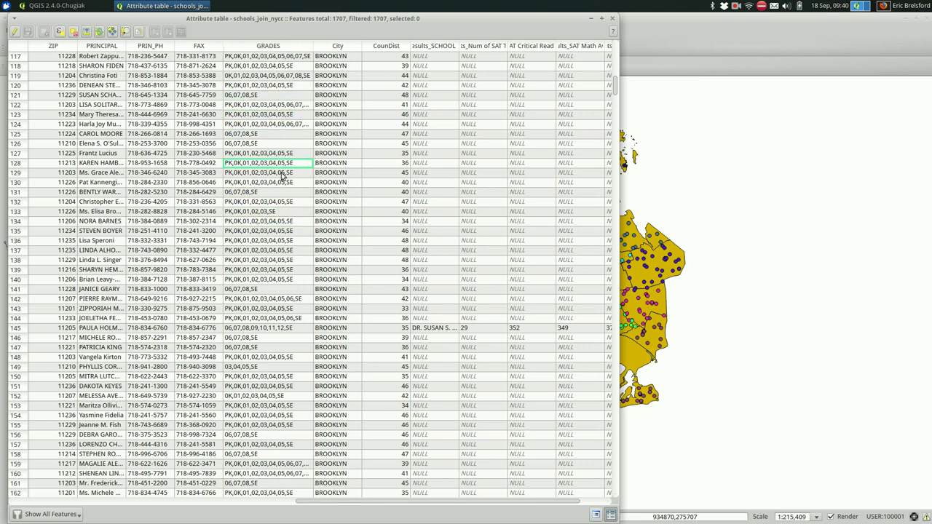
pyautogui.scroll(-3, 282, 177)
pyautogui.scroll(-6, 282, 177)
pyautogui.hscroll(1, 283, 177)
pyautogui.scroll(8, 282, 177)
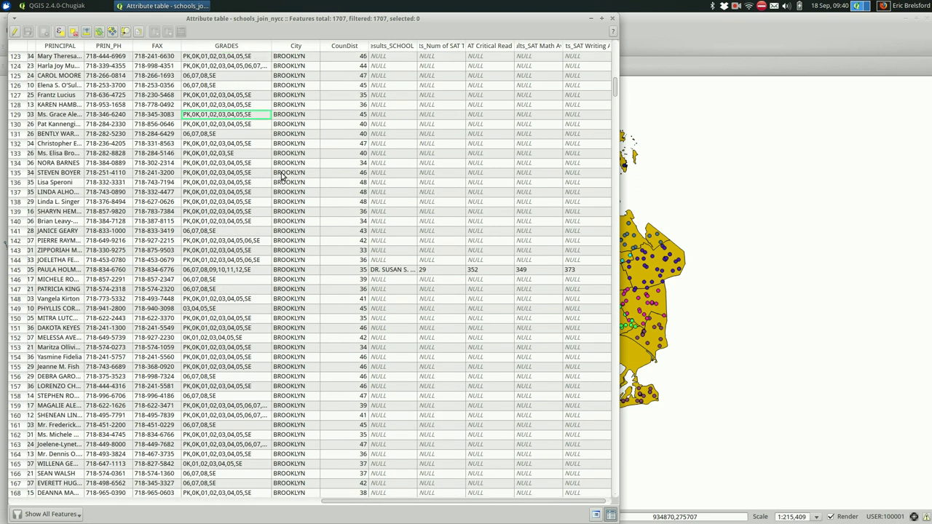
pyautogui.scroll(-18, 283, 177)
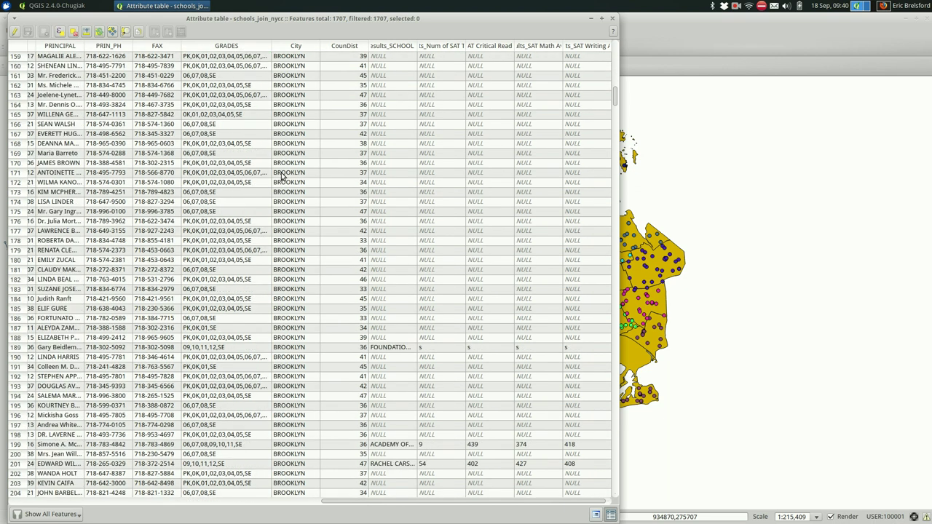
pyautogui.scroll(-3, 283, 176)
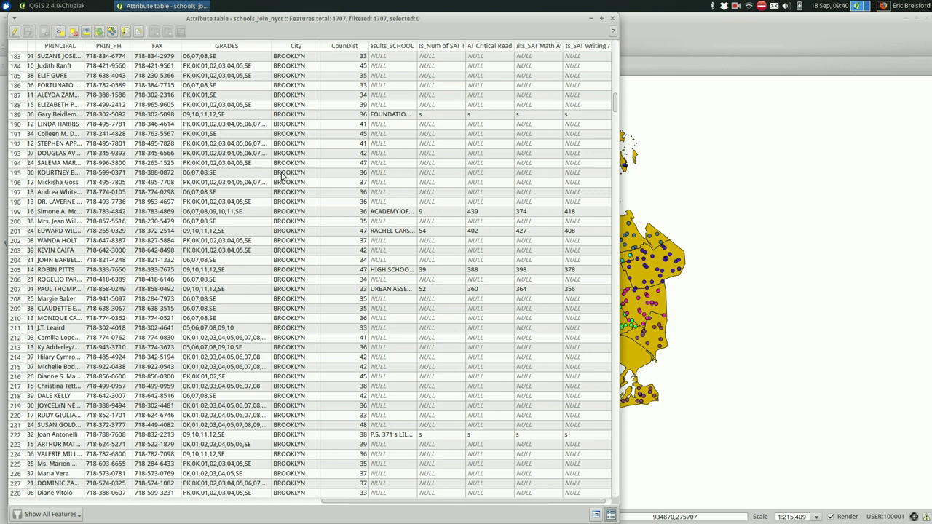
pyautogui.scroll(-14, 282, 177)
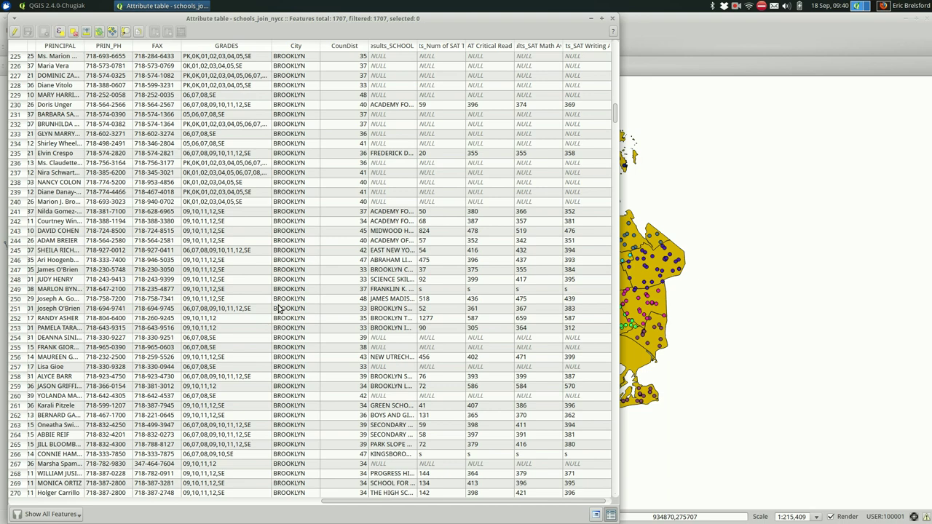
pyautogui.scroll(20, 281, 302)
pyautogui.scroll(20, 279, 293)
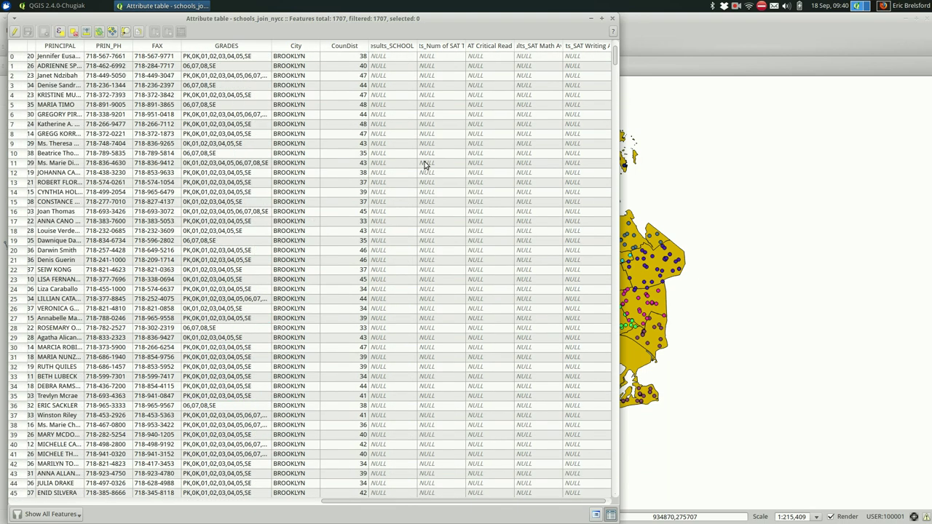
# Sort the table by joined SAT school name so matched schools come first
pyautogui.click(384, 48)
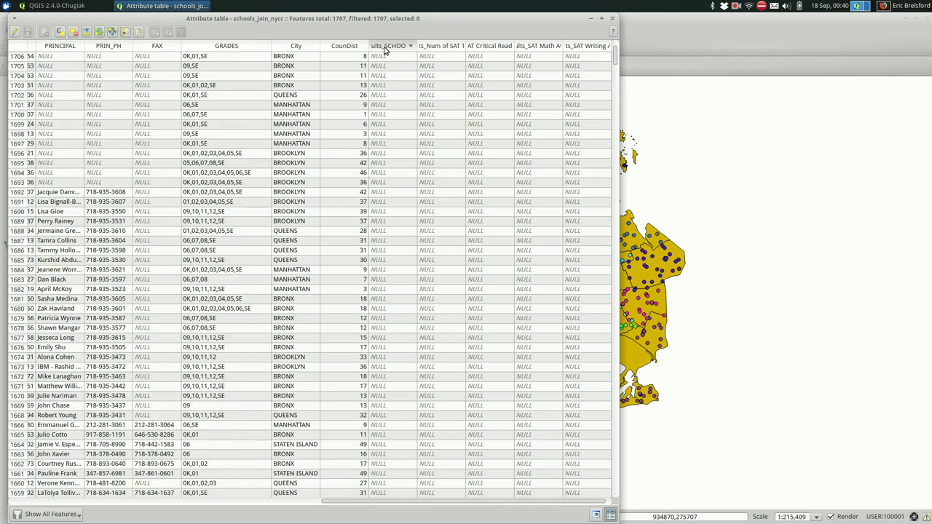
pyautogui.click(384, 48)
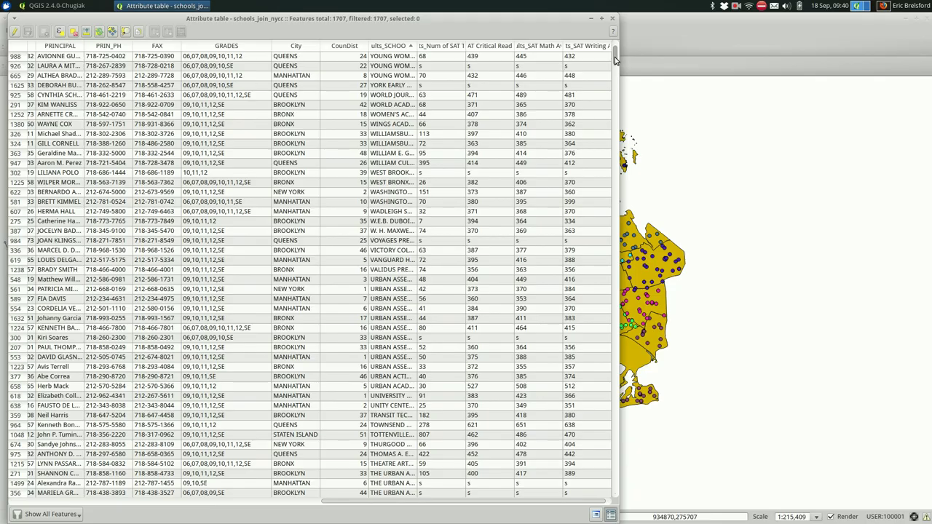
pyautogui.moveTo(615, 59); pyautogui.dragTo(400, 185)
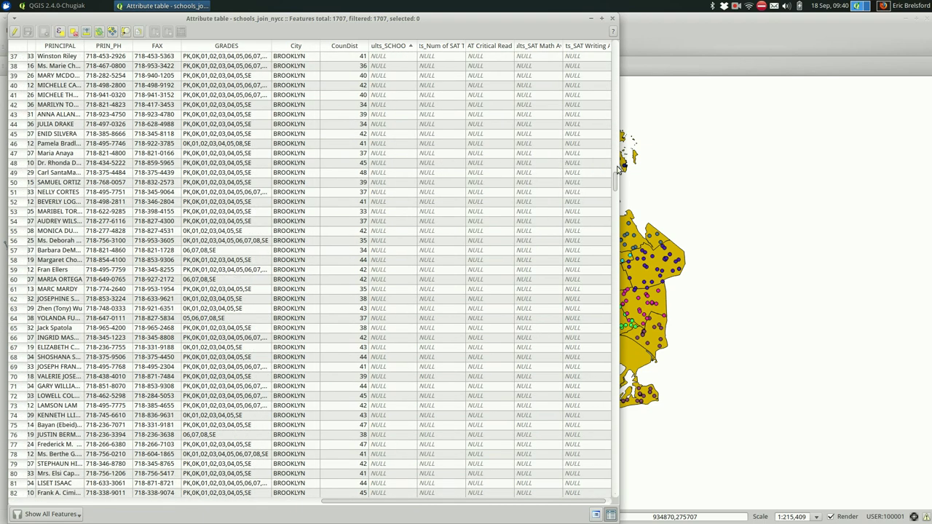
pyautogui.moveTo(617, 182); pyautogui.dragTo(615, 166)
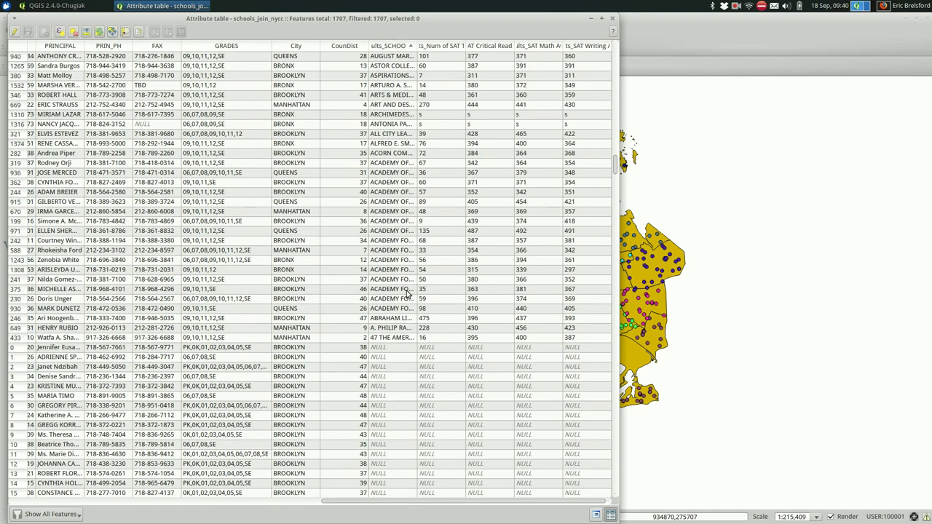
# Select the 455 matched school records and move the table right to reveal the Layers panel
pyautogui.click(20, 339)
pyautogui.scroll(-5, 73, 306)
pyautogui.hscroll(-6, 109, 276)
pyautogui.scroll(5, 133, 252)
pyautogui.hscroll(-6, 133, 253)
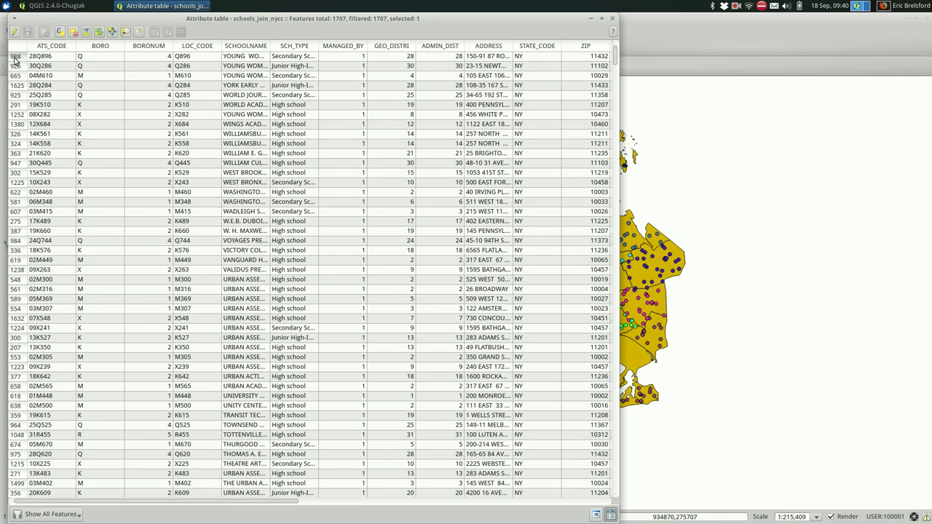
pyautogui.keyDown('shift'); pyautogui.click(15, 58); pyautogui.keyUp('shift')
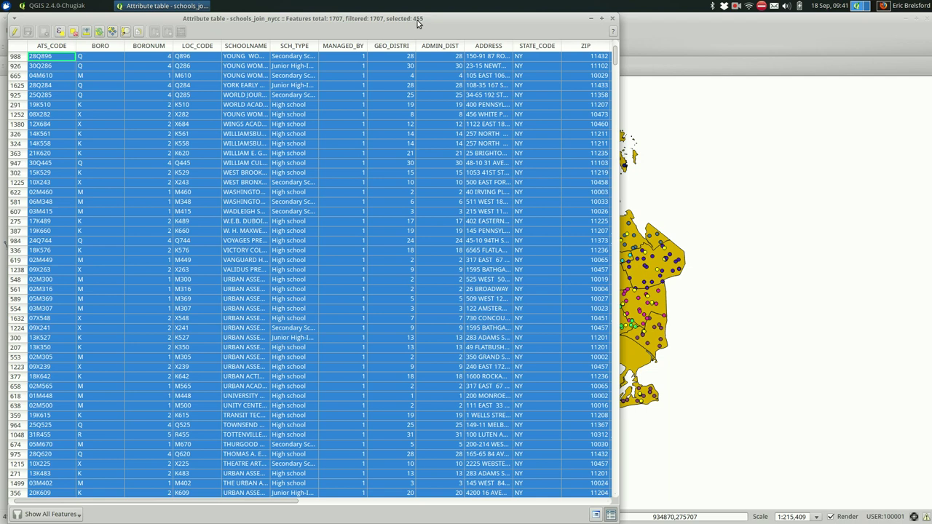
pyautogui.moveTo(404, 21); pyautogui.dragTo(722, 16)
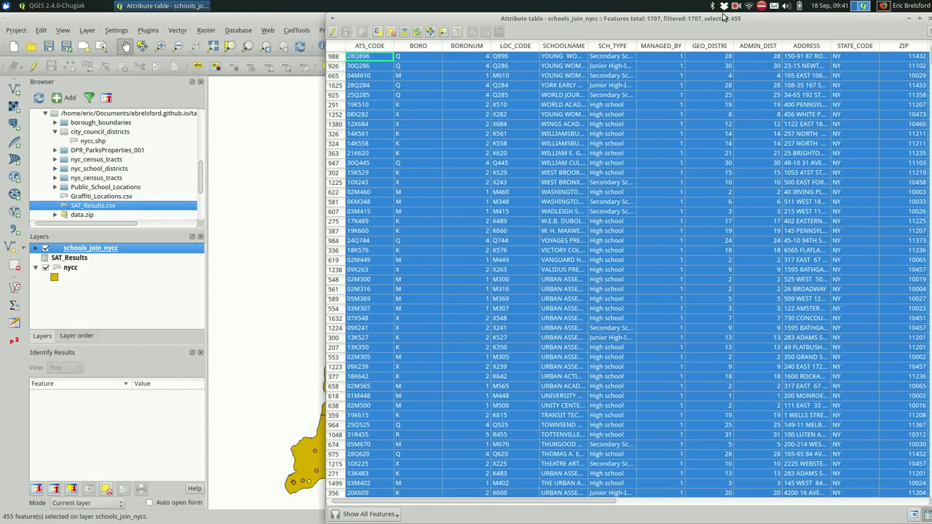
pyautogui.click(84, 261)
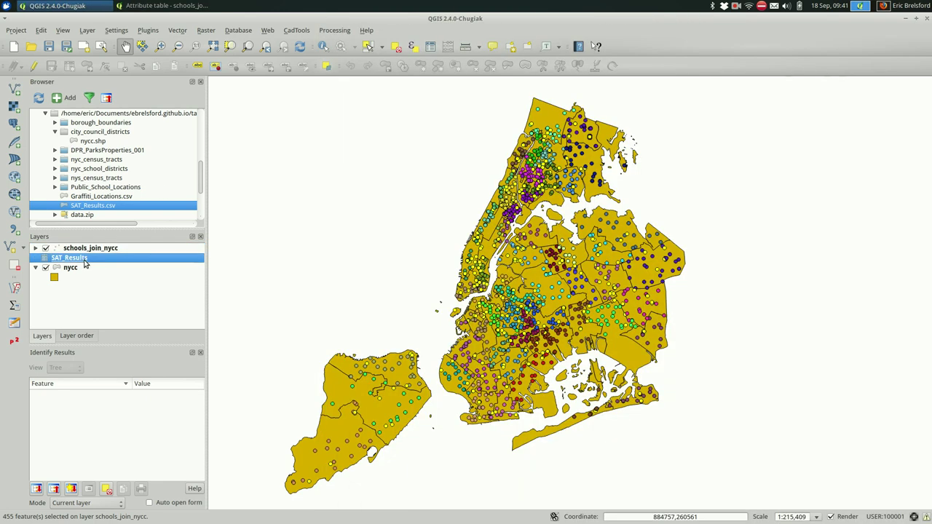
pyautogui.click(425, 53)
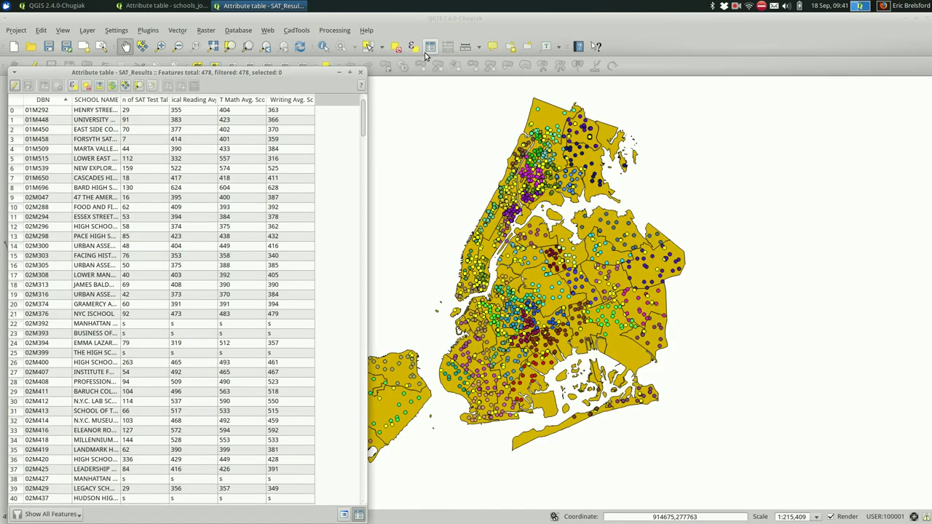
pyautogui.hotkey('alt', 'Tab')
pyautogui.hotkey('alt', 'Tab')
pyautogui.hotkey('alt', 'Tab')
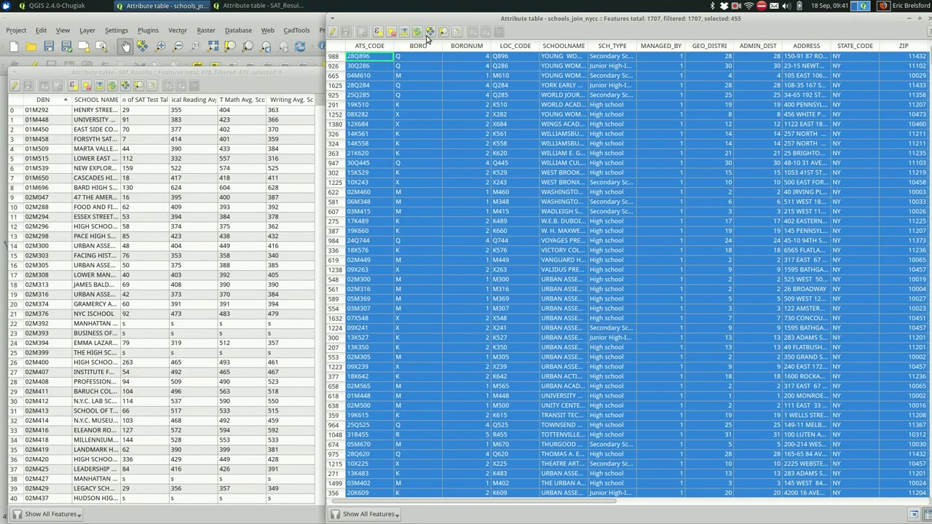
pyautogui.click(232, 76)
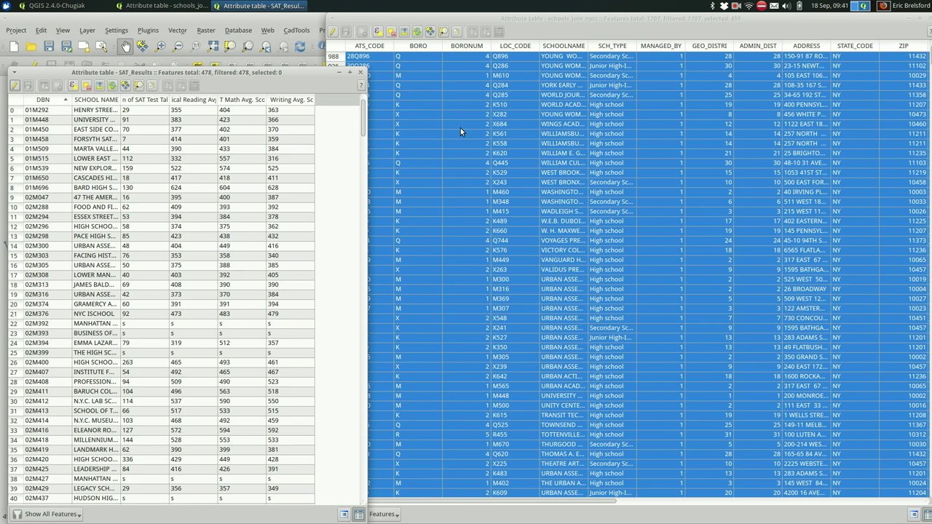
pyautogui.hotkey('alt', 'F4')
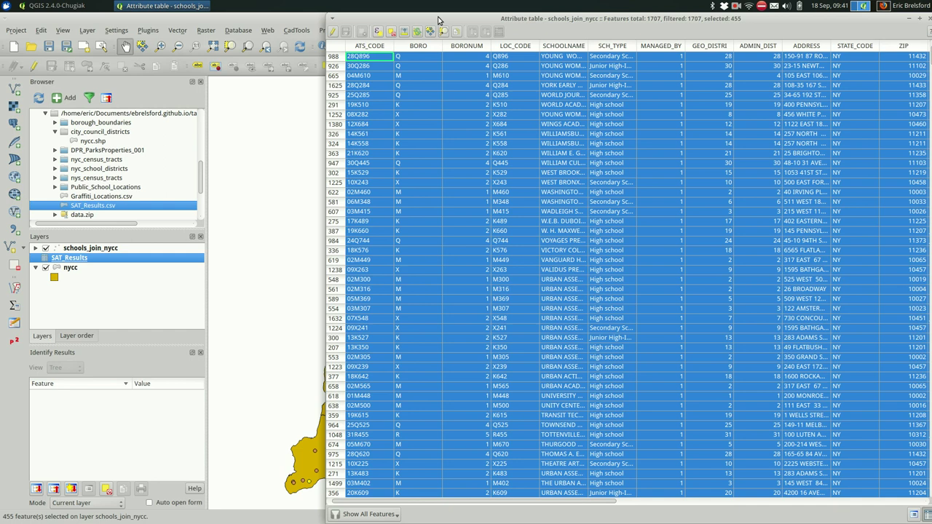
# Reposition the schools attribute table and reduce the selection to a single row
pyautogui.moveTo(438, 20); pyautogui.dragTo(277, 27)
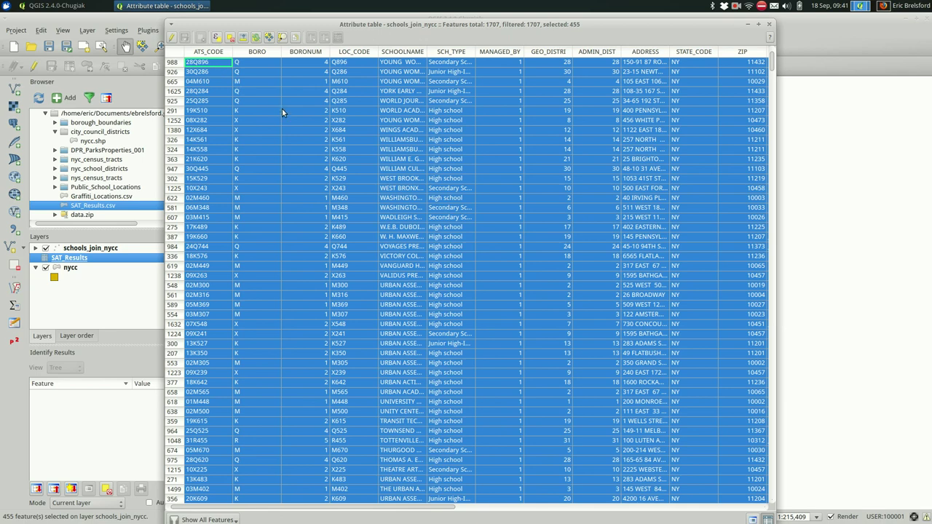
pyautogui.hscroll(5, 282, 109)
pyautogui.hscroll(-5, 281, 110)
pyautogui.hscroll(5, 282, 111)
pyautogui.hscroll(-5, 282, 111)
pyautogui.click(174, 65)
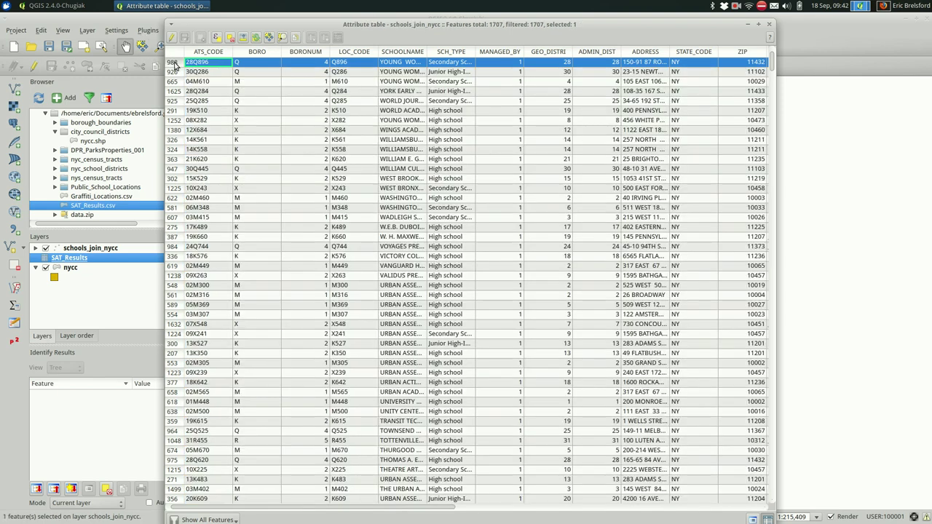
# Build the select-by-expression "SAT_Results_SCHOOL NAME" IS NOT NULL, checking the IS and NOT operator help
pyautogui.click(216, 37)
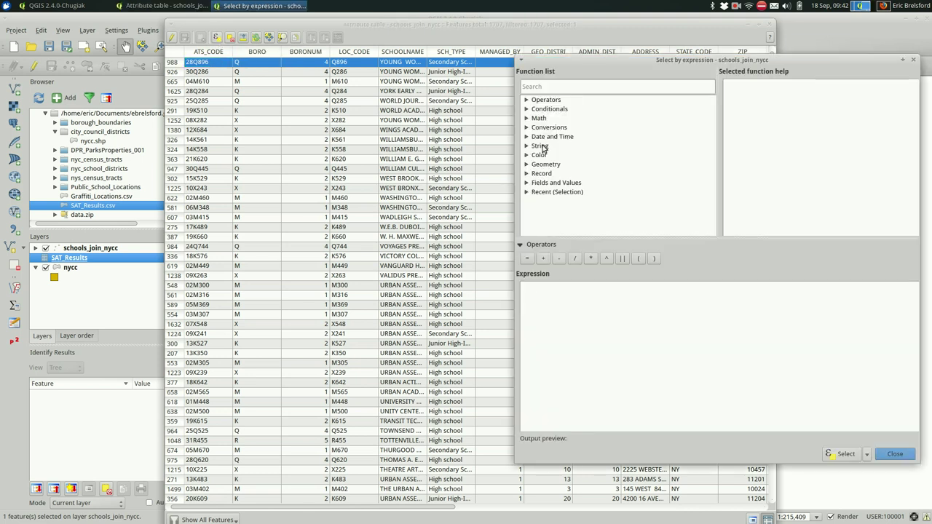
pyautogui.click(561, 184)
pyautogui.doubleClick(561, 185)
pyautogui.scroll(-5, 561, 185)
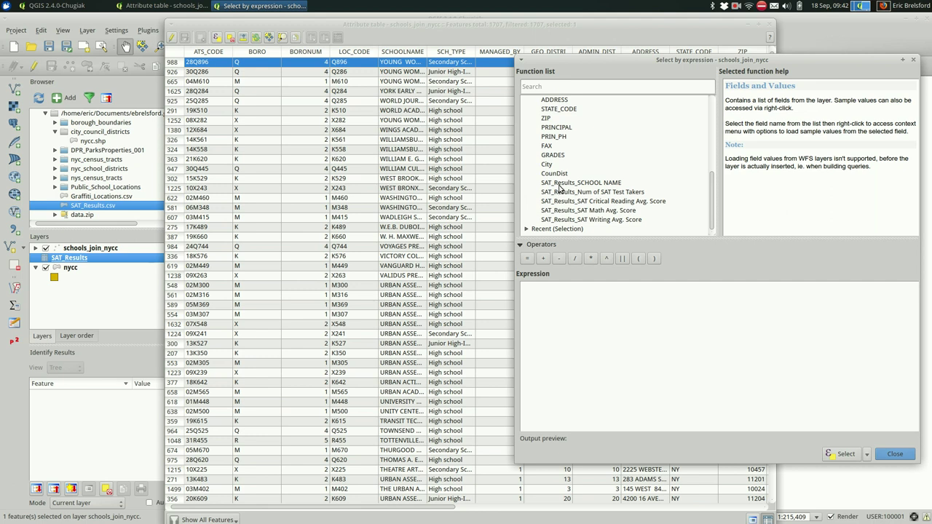
pyautogui.doubleClick(559, 185)
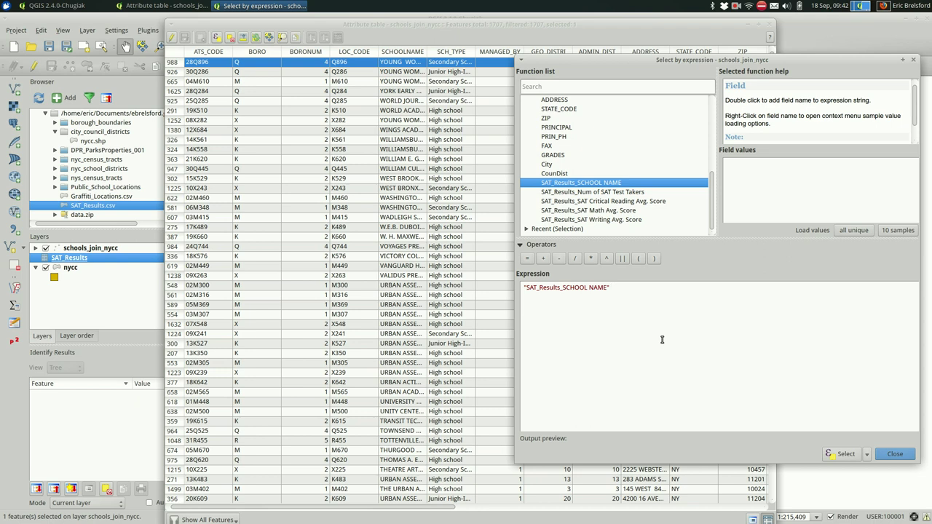
pyautogui.write('IS NOT NULL')
pyautogui.scroll(8, 633, 192)
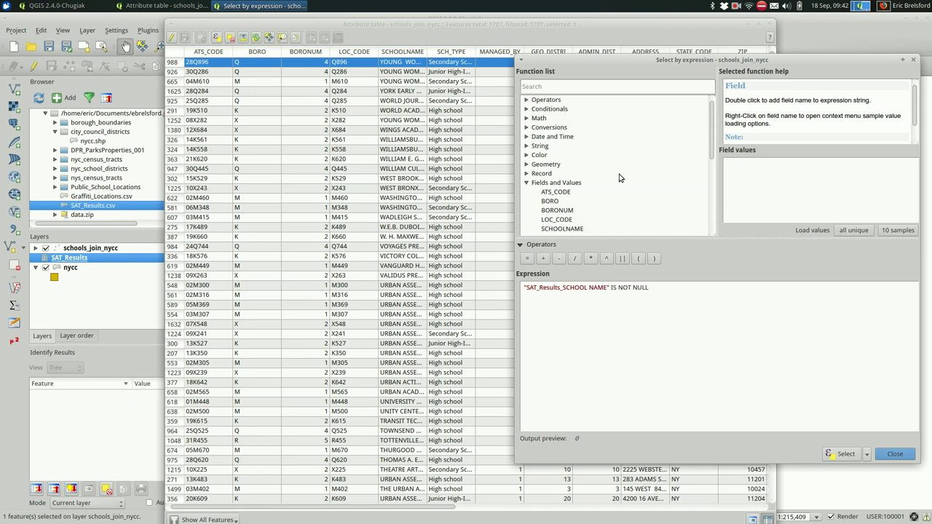
pyautogui.doubleClick(540, 103)
pyautogui.scroll(-5, 588, 167)
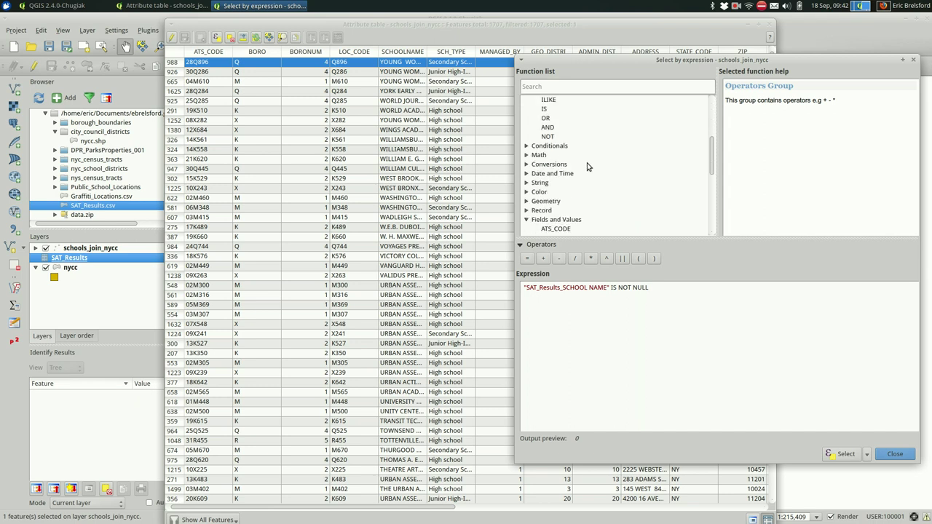
pyautogui.scroll(2, 588, 167)
pyautogui.click(554, 166)
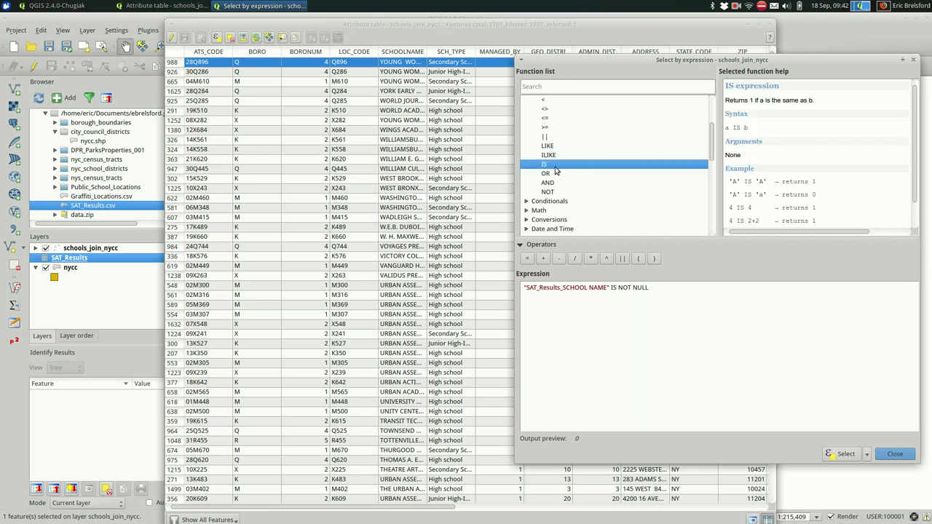
pyautogui.click(559, 191)
pyautogui.scroll(3, 561, 192)
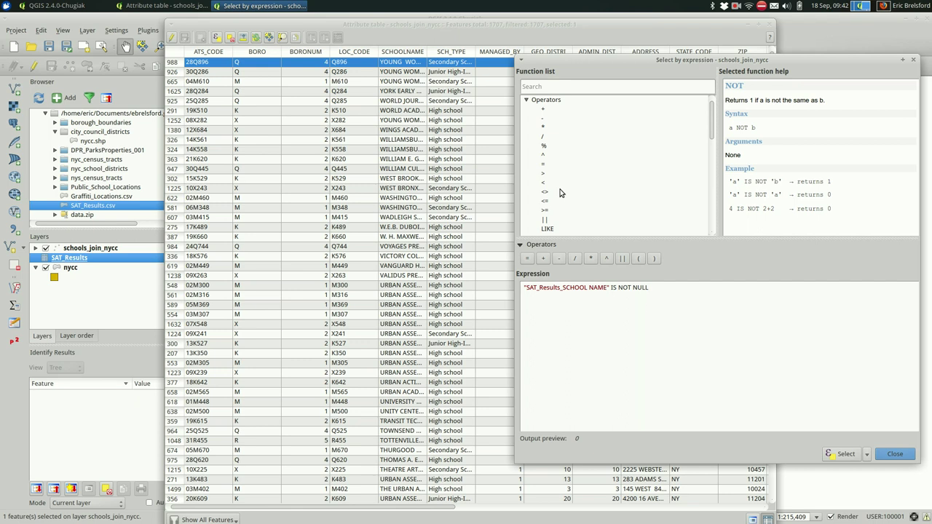
pyautogui.scroll(-10, 560, 192)
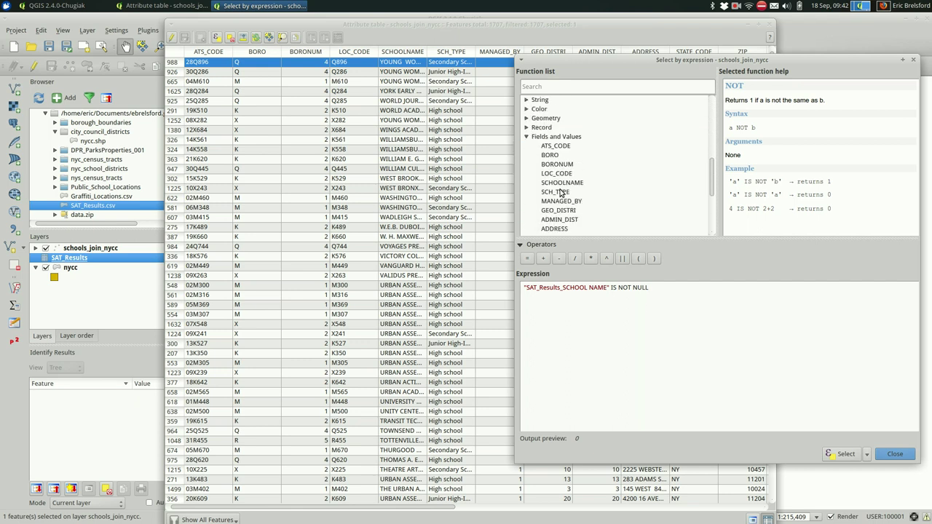
pyautogui.scroll(2, 560, 192)
pyautogui.doubleClick(561, 193)
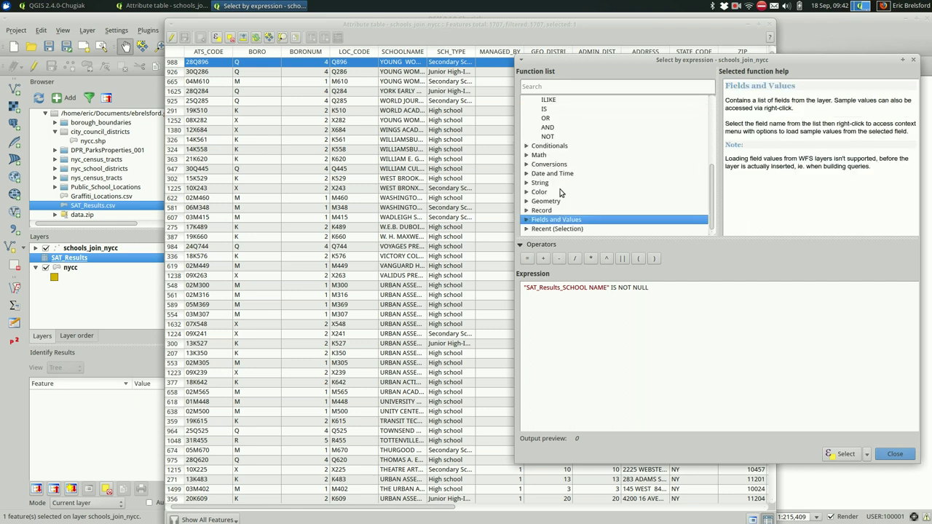
pyautogui.doubleClick(552, 211)
pyautogui.scroll(-2, 551, 217)
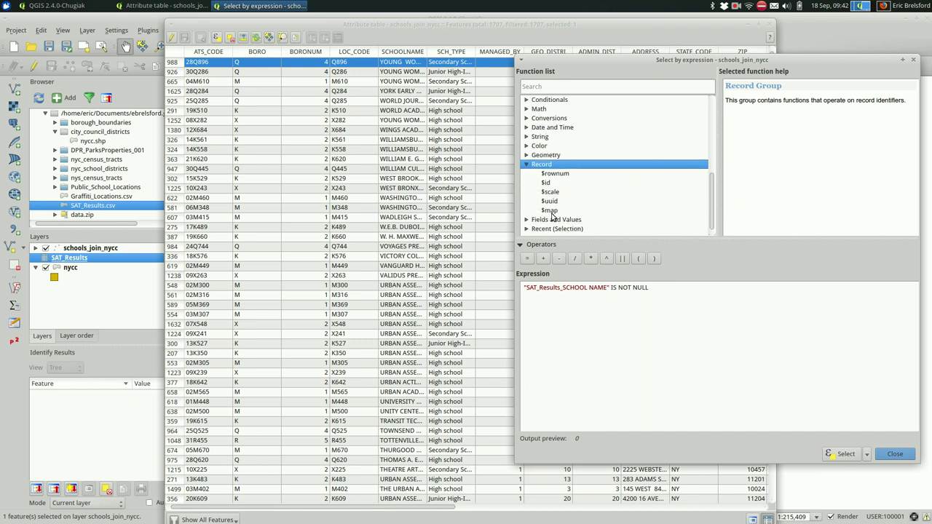
pyautogui.doubleClick(548, 167)
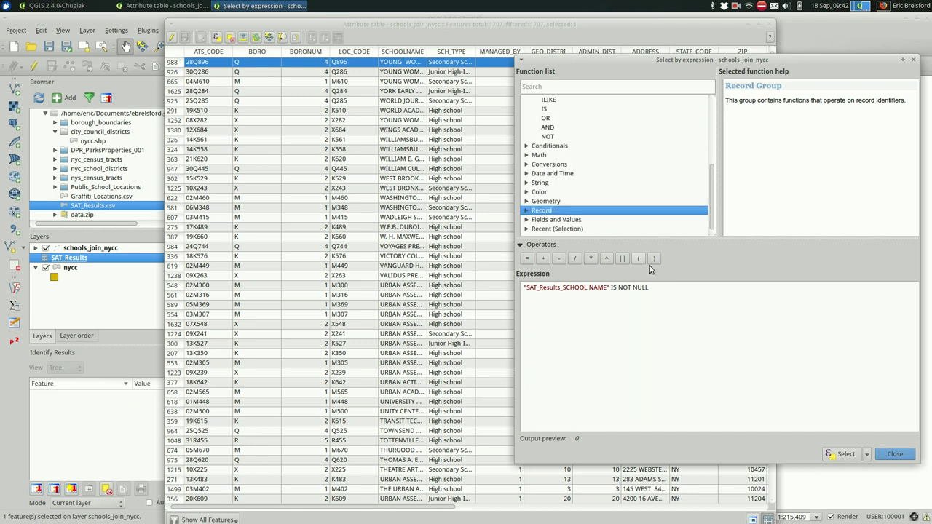
# Run the selection to pick the 455 matched schools, review them, and close the expression window
pyautogui.click(842, 453)
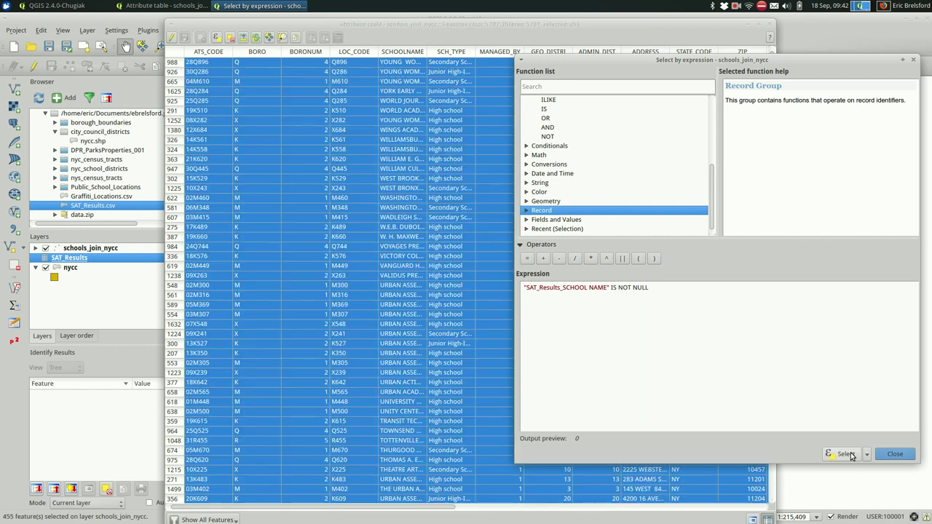
pyautogui.click(627, 26)
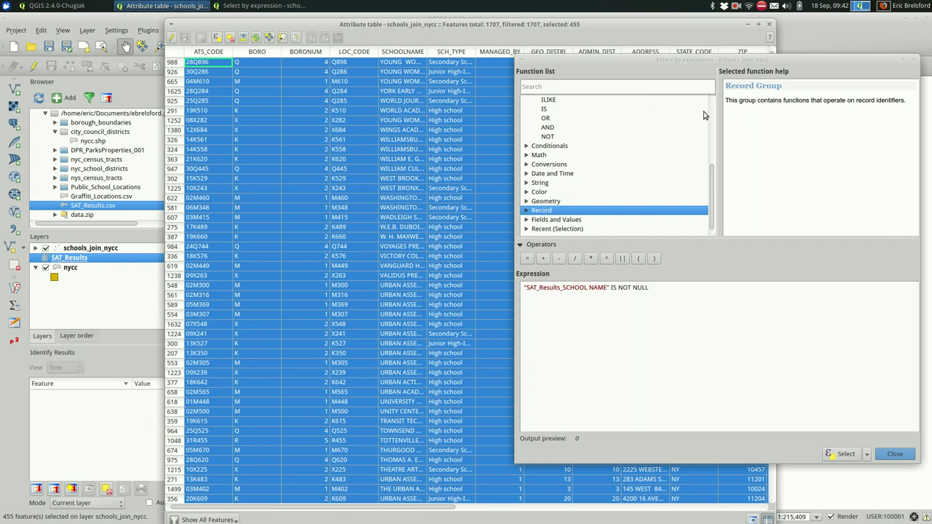
pyautogui.hscroll(5, 353, 146)
pyautogui.scroll(-15, 354, 149)
pyautogui.scroll(-20, 354, 150)
pyautogui.scroll(-7, 355, 149)
pyautogui.scroll(-20, 353, 149)
pyautogui.hscroll(-5, 353, 149)
pyautogui.hscroll(-5, 355, 150)
pyautogui.scroll(20, 353, 149)
pyautogui.scroll(20, 353, 145)
pyautogui.moveTo(642, 57); pyautogui.dragTo(131, 78)
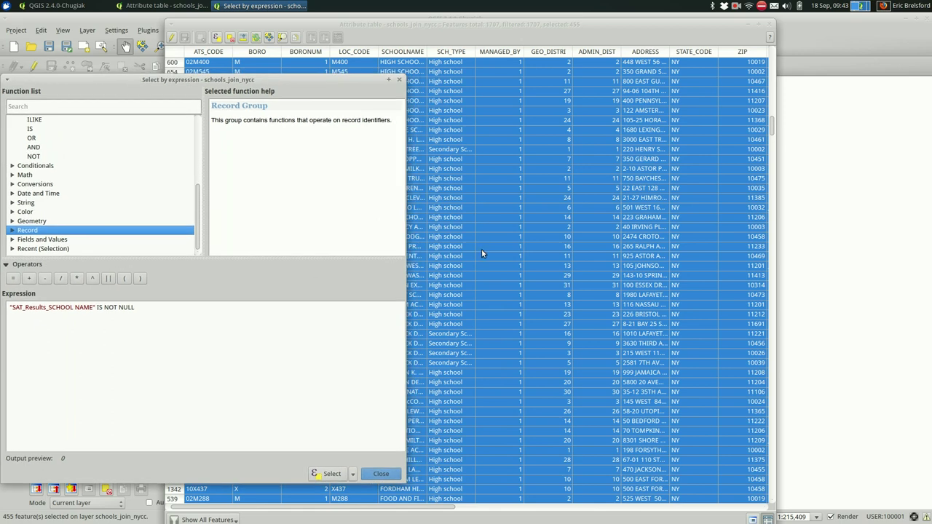
pyautogui.scroll(20, 481, 251)
pyautogui.scroll(2, 482, 251)
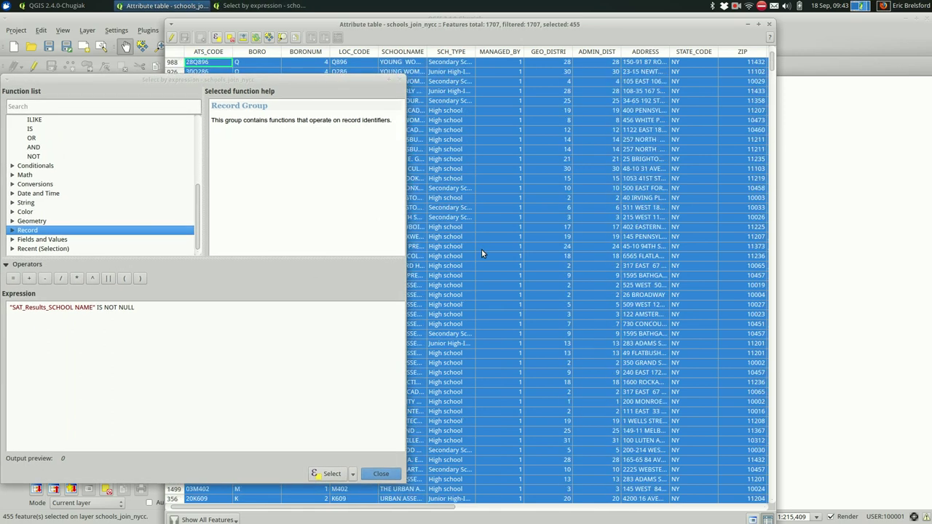
pyautogui.click(402, 80)
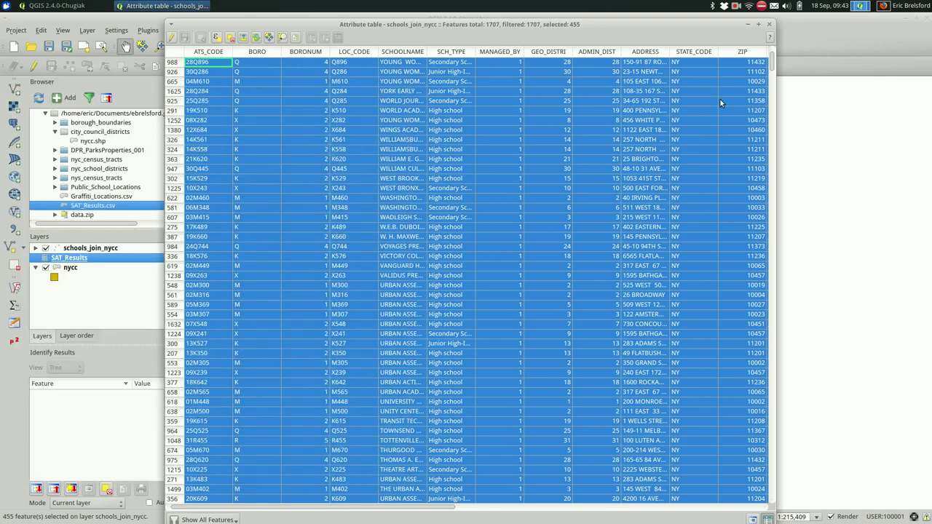
# Close the schools attribute table and zoom the map in and back out to the whole city
pyautogui.click(768, 27)
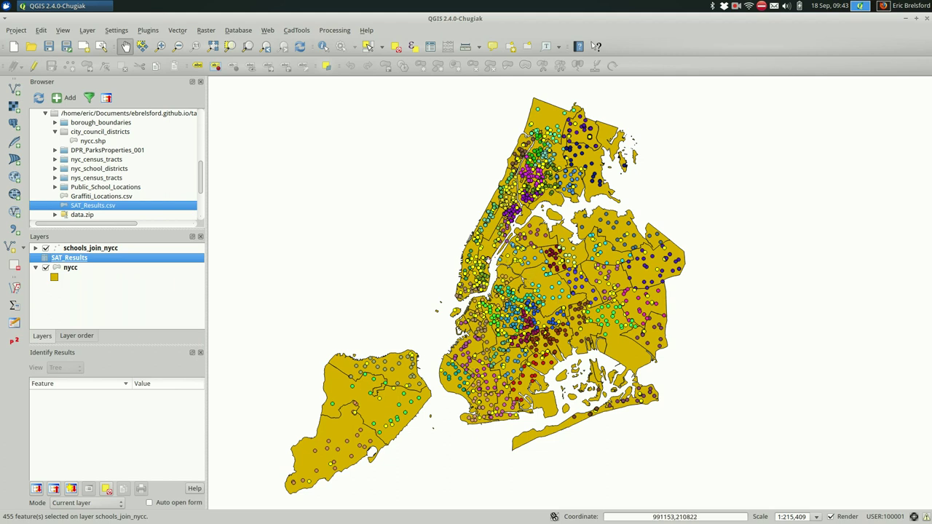
pyautogui.scroll(1, 486, 259)
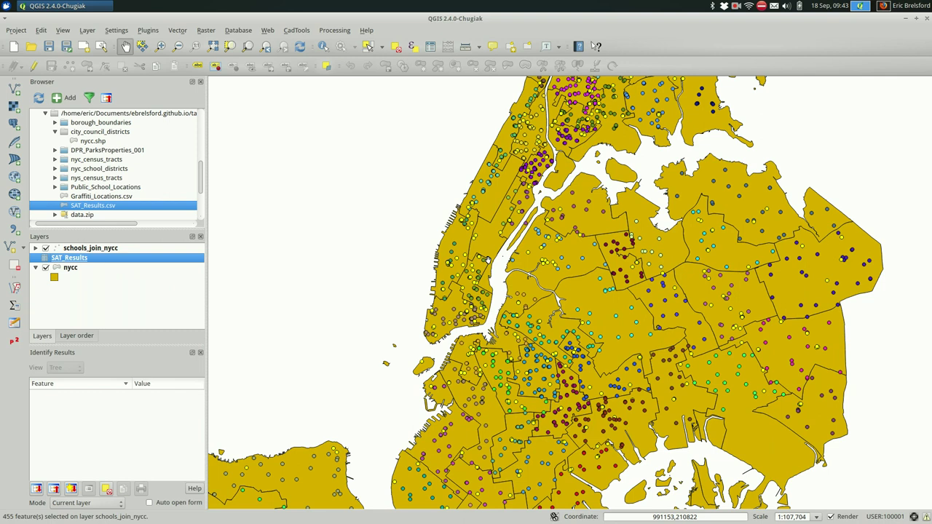
pyautogui.scroll(-1, 486, 260)
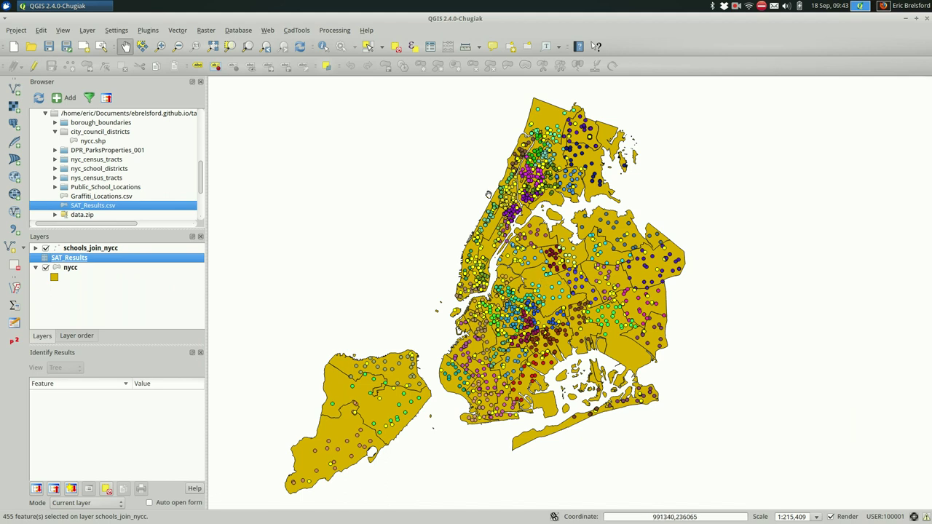
pyautogui.scroll(2, 513, 191)
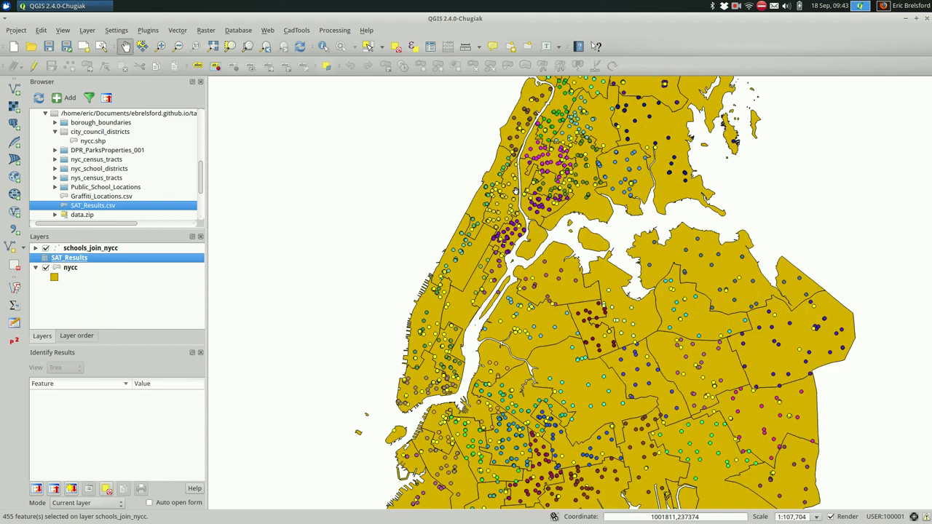
pyautogui.scroll(-2, 514, 191)
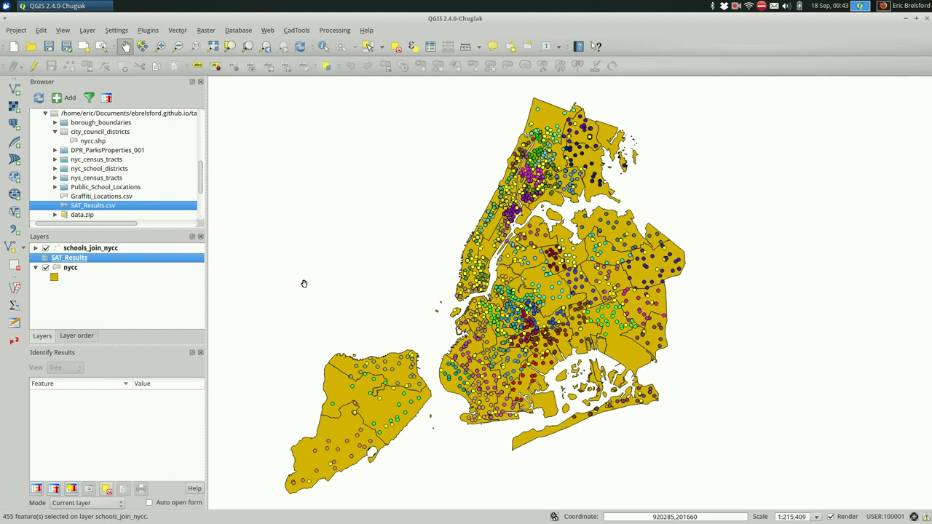
# Switch the schools_join_nycc layer style from Categorized to Graduated and check the column list
pyautogui.doubleClick(106, 249)
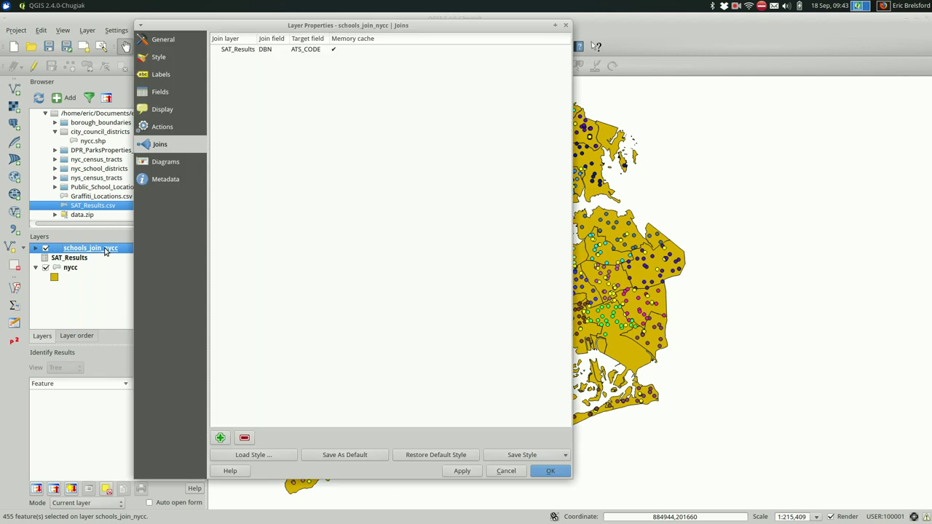
pyautogui.click(172, 60)
pyautogui.click(268, 39)
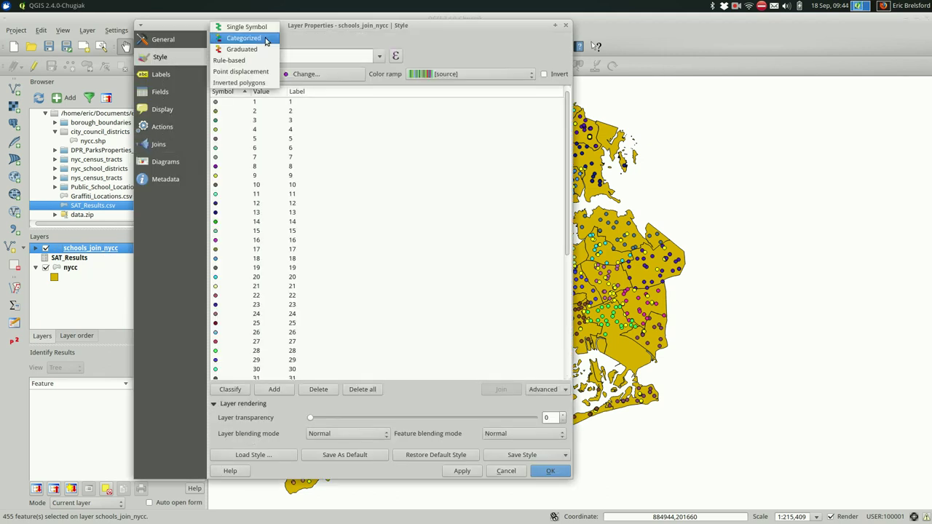
pyautogui.click(266, 50)
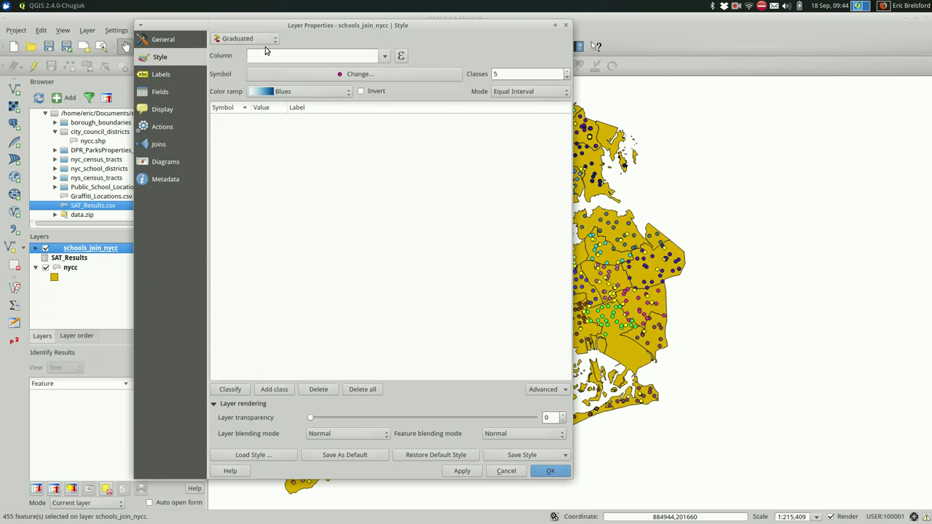
pyautogui.click(382, 58)
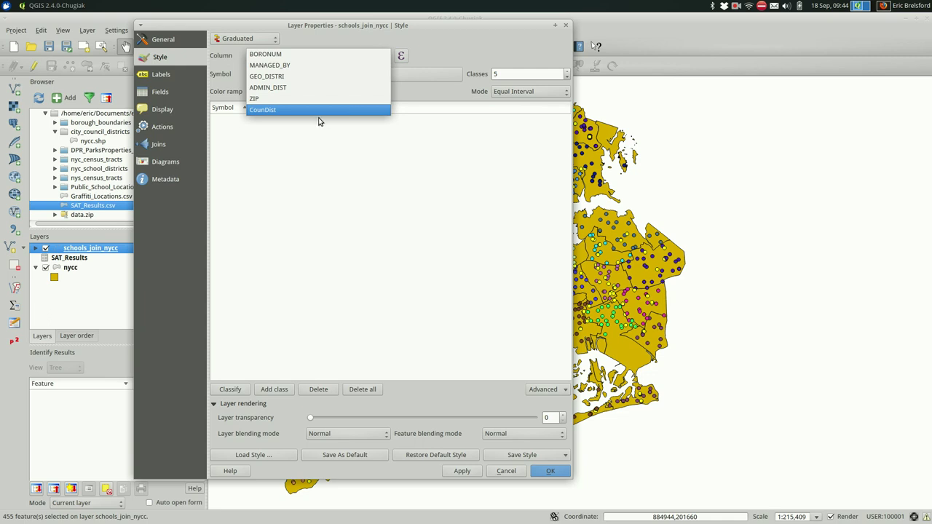
pyautogui.click(332, 152)
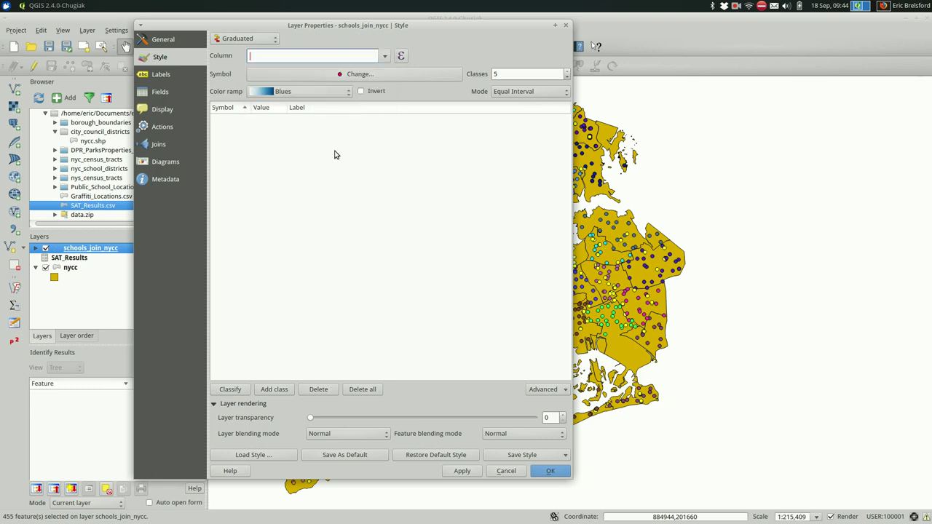
# Revert briefly to Categorized by CounDist, then return to Graduated with no column picked
pyautogui.click(246, 38)
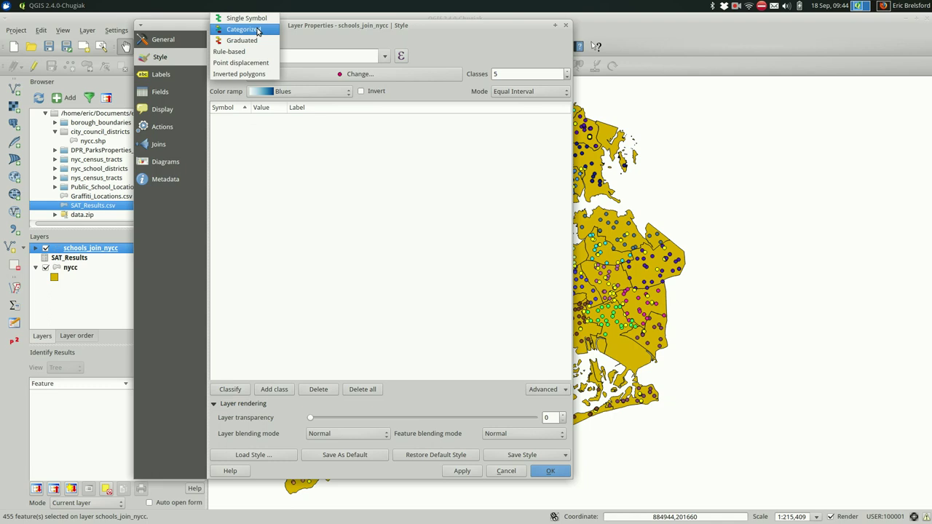
pyautogui.click(259, 29)
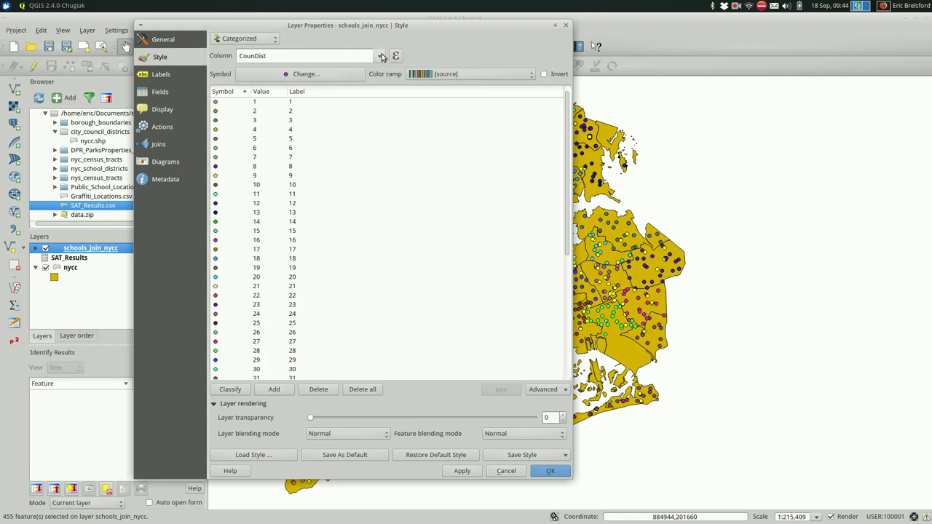
pyautogui.click(380, 56)
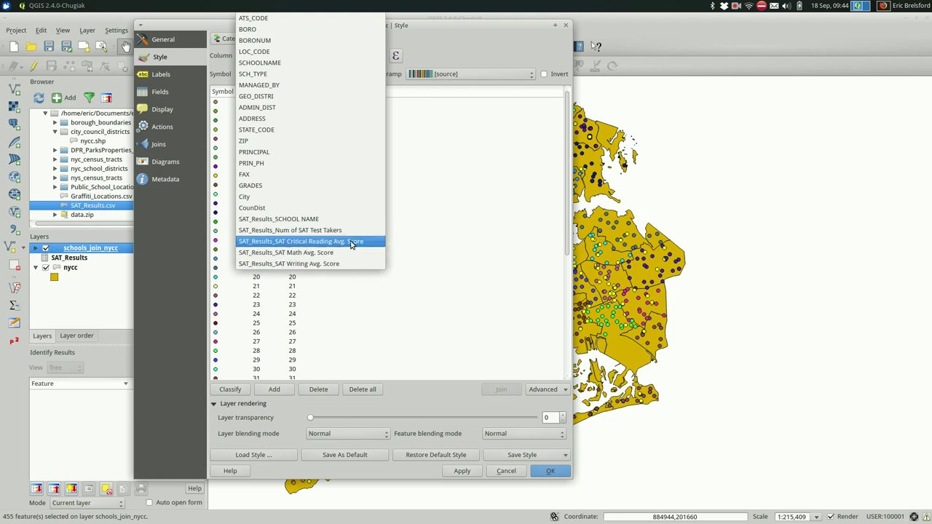
pyautogui.click(542, 223)
pyautogui.click(258, 35)
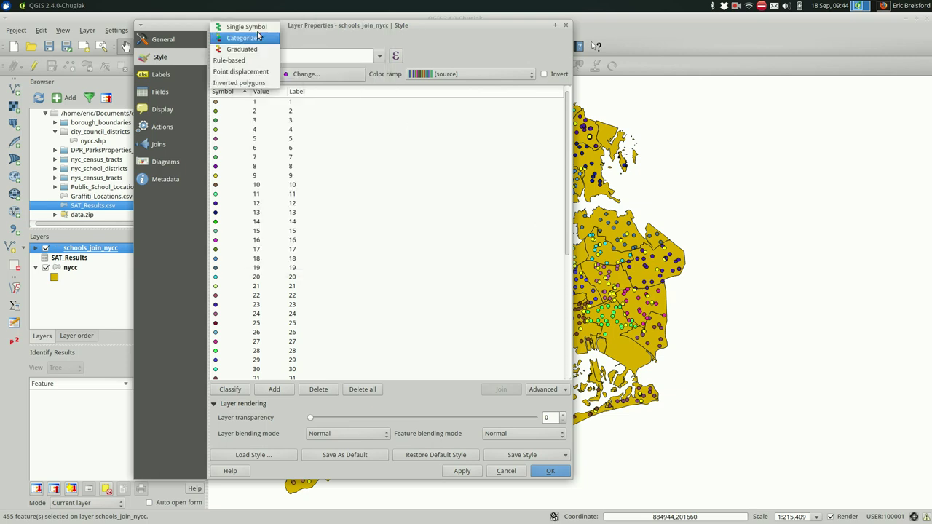
pyautogui.click(260, 47)
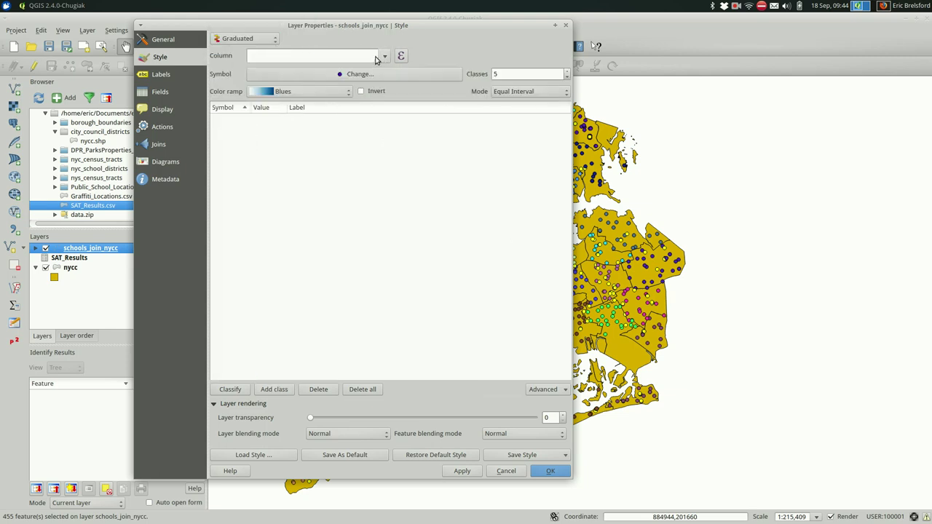
pyautogui.click(384, 56)
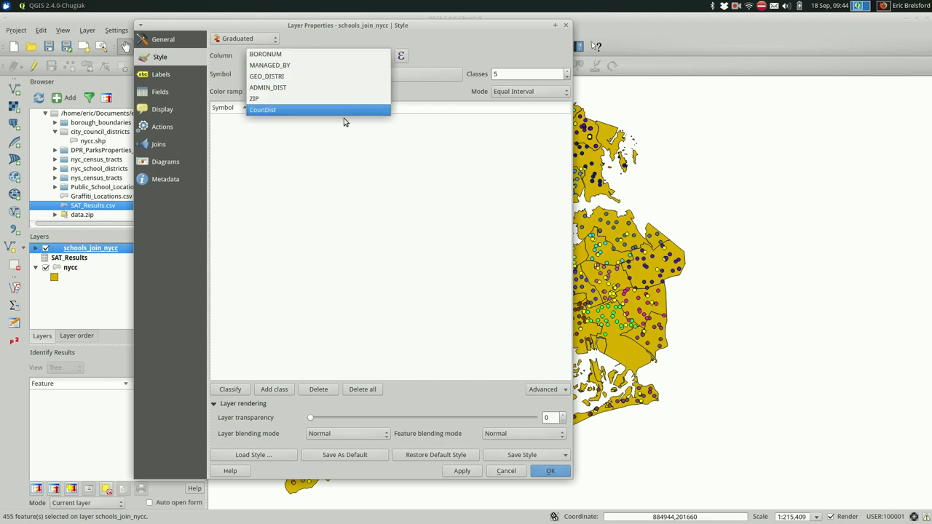
pyautogui.click(345, 193)
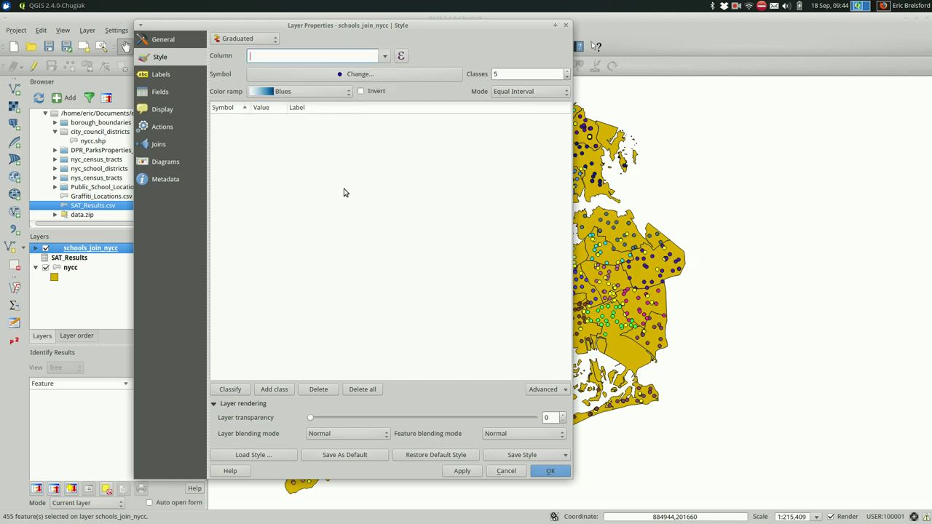
# Close layer properties and browse the schools_join_nycc attribute table's SAT score columns
pyautogui.click(546, 471)
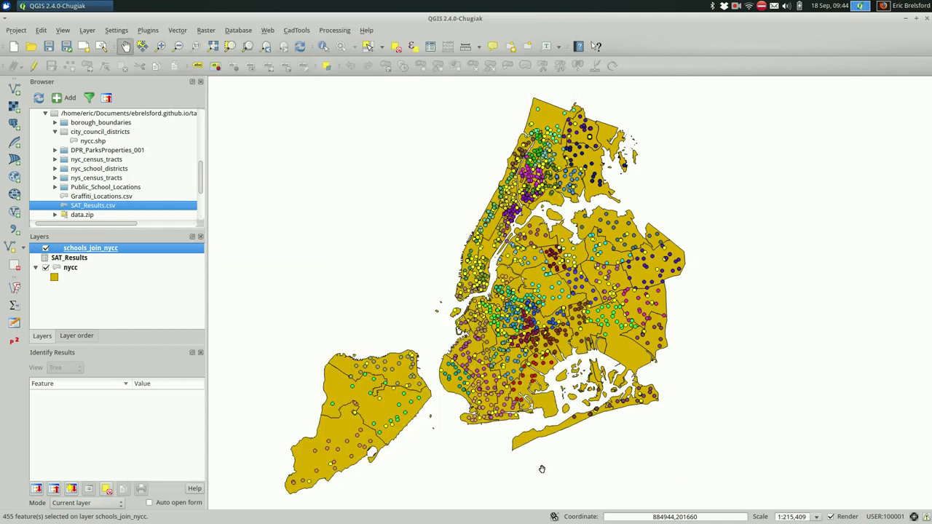
pyautogui.click(429, 45)
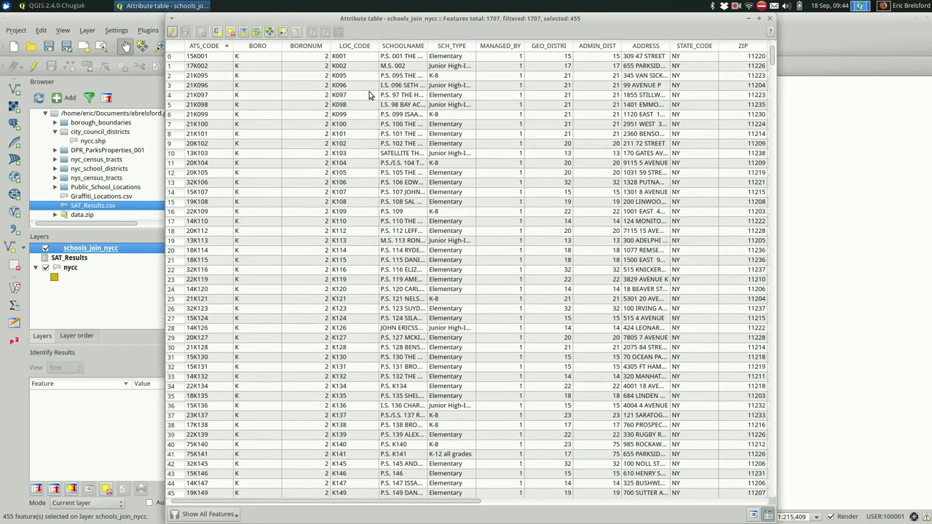
pyautogui.hscroll(5, 369, 95)
pyautogui.hscroll(3, 371, 95)
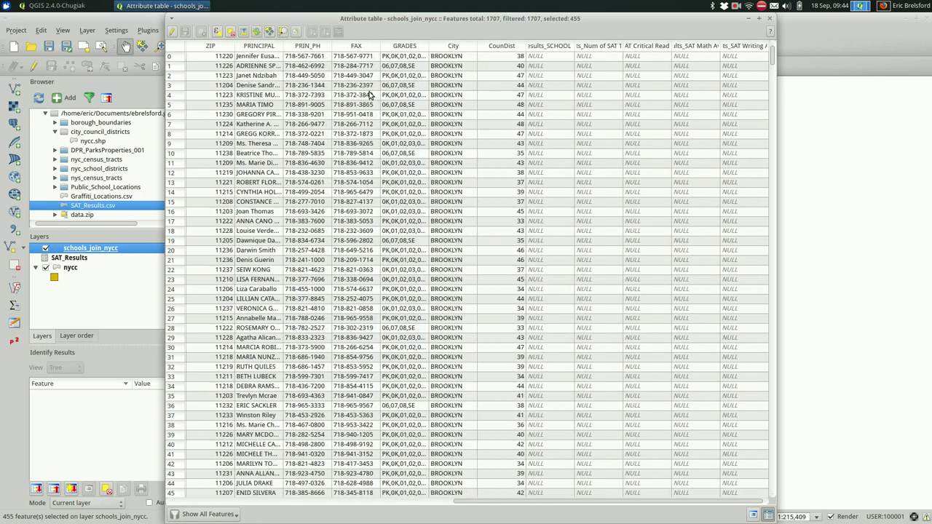
pyautogui.scroll(-19, 376, 92)
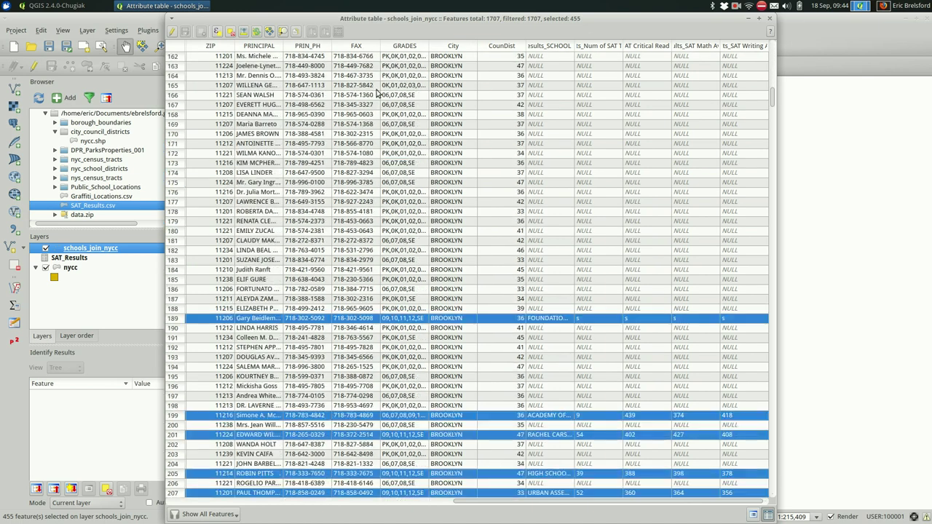
pyautogui.scroll(3, 377, 93)
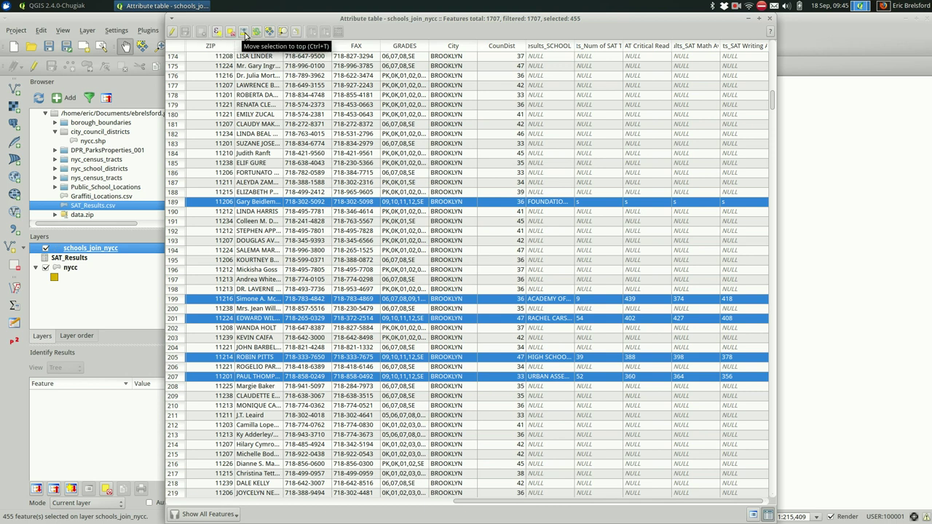
# Enable editing and set the Field calculator to update SAT Critical Reading Avg. Score
pyautogui.click(173, 33)
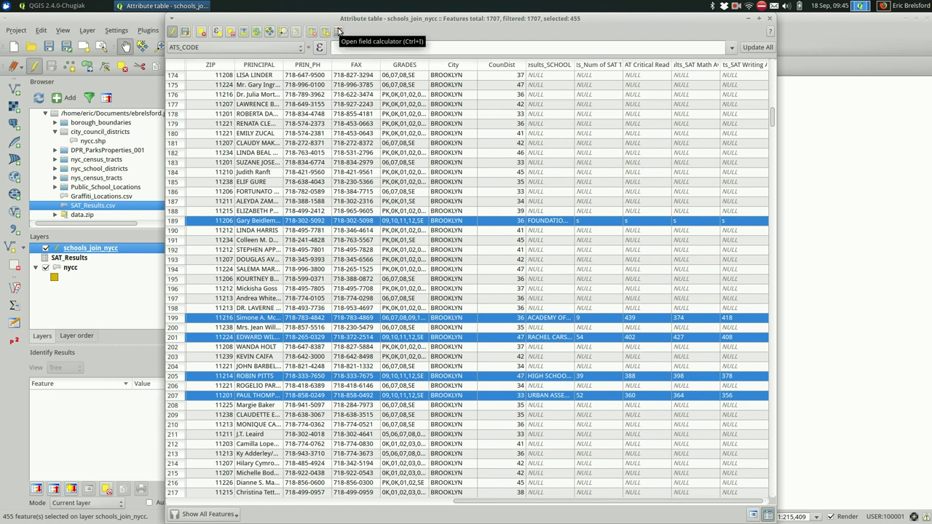
pyautogui.click(338, 32)
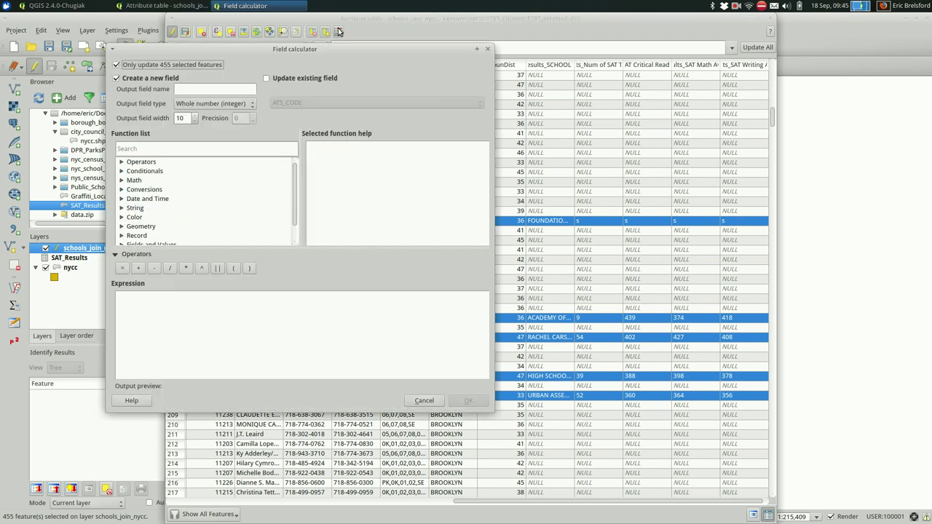
pyautogui.click(286, 81)
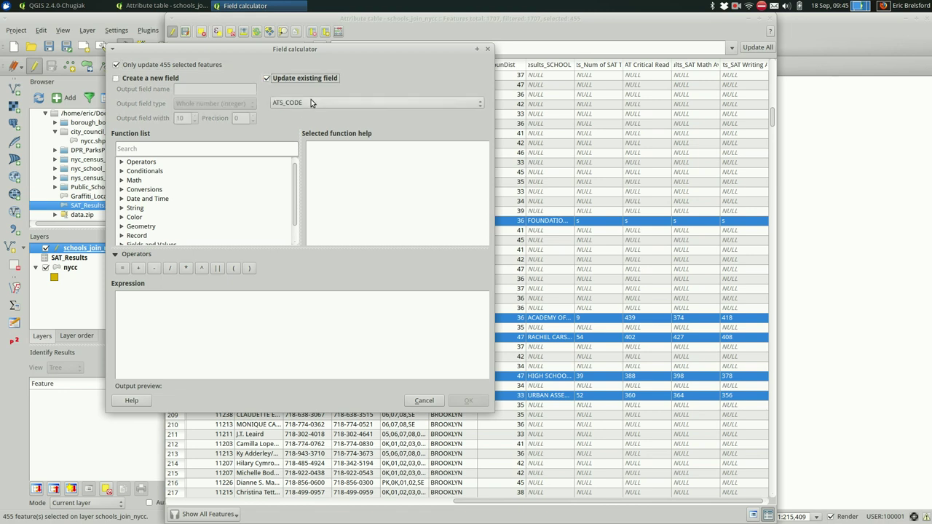
pyautogui.click(311, 100)
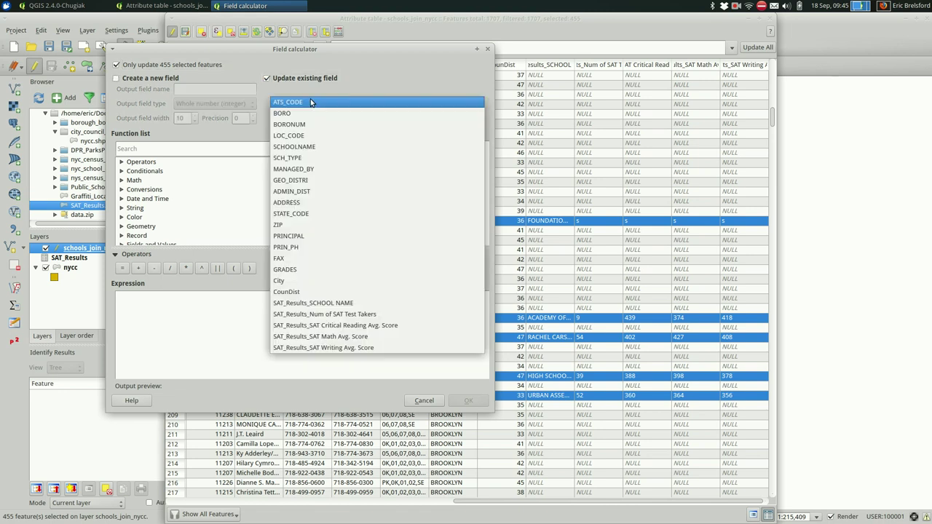
pyautogui.click(369, 326)
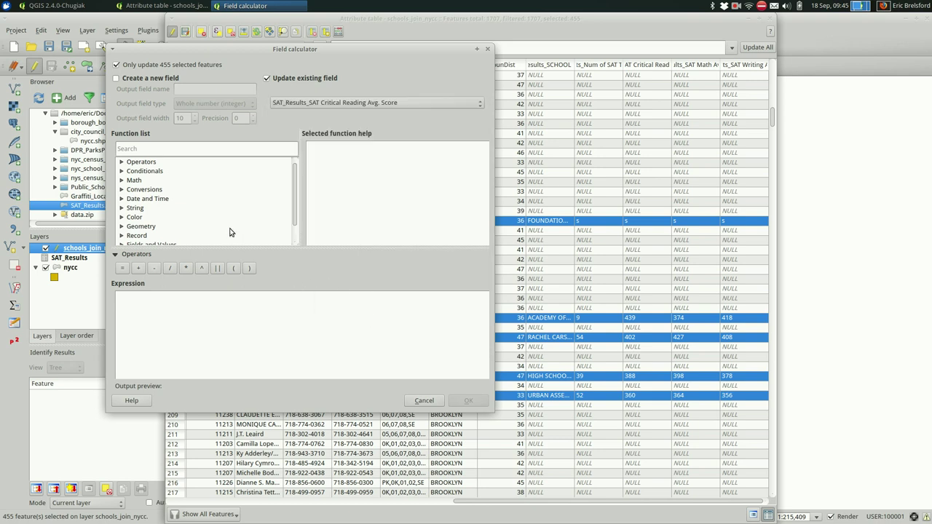
# Run toint("SAT_Results_SAT Critical Reading Avg. Score"), which fails with "Cannot convert 's' to int"
pyautogui.doubleClick(150, 192)
pyautogui.click(149, 199)
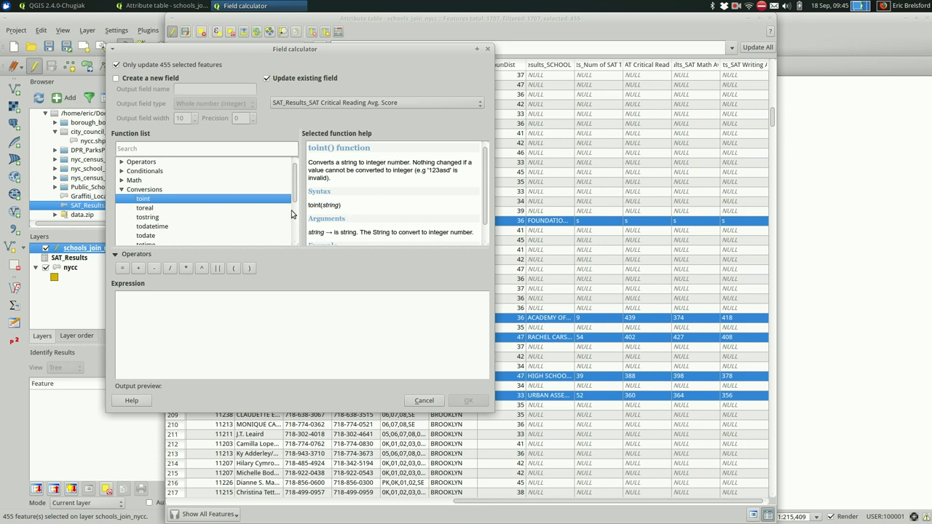
pyautogui.scroll(-2, 349, 188)
pyautogui.scroll(2, 350, 188)
pyautogui.doubleClick(238, 201)
pyautogui.scroll(-3, 238, 203)
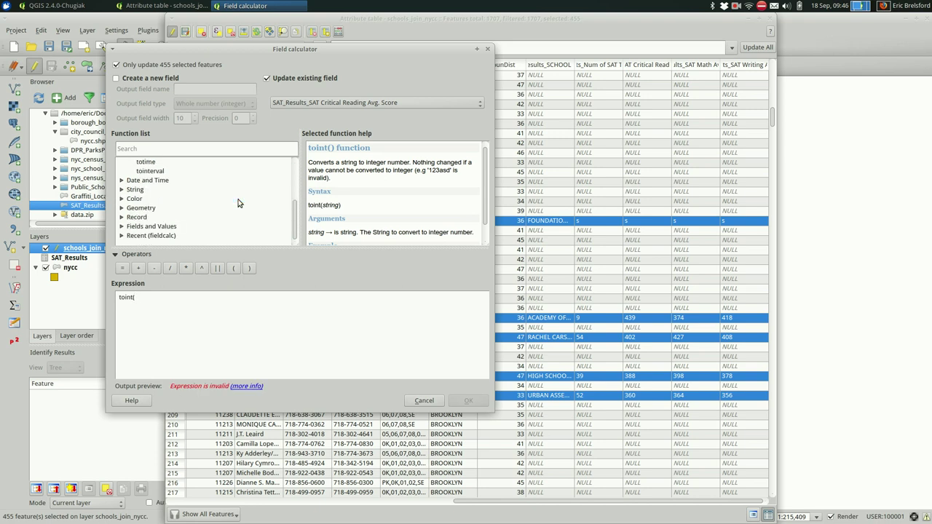
pyautogui.click(137, 229)
pyautogui.doubleClick(138, 230)
pyautogui.scroll(-3, 138, 219)
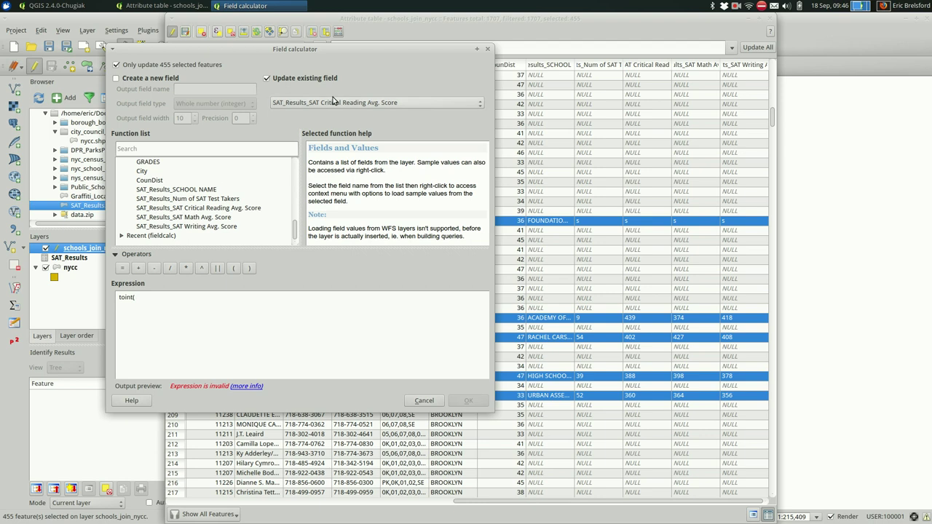
pyautogui.click(223, 209)
pyautogui.doubleClick(223, 209)
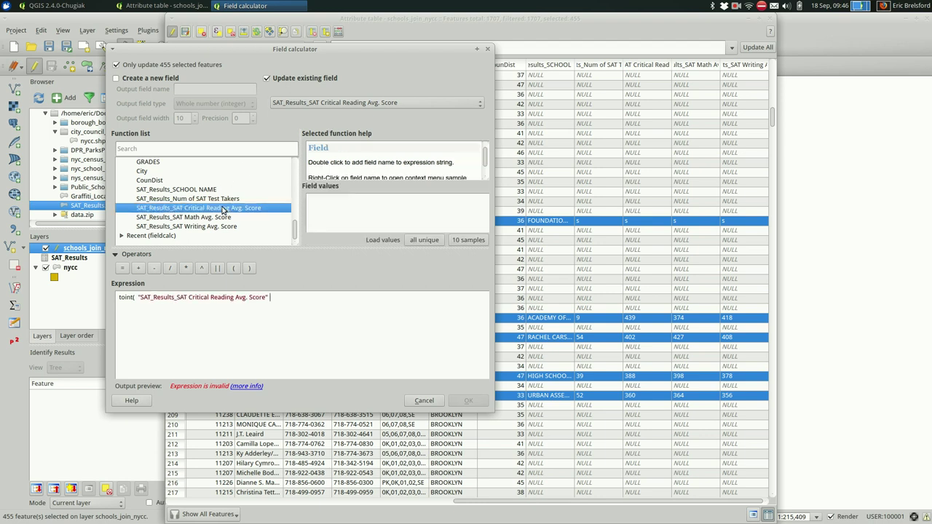
pyautogui.click(135, 297)
pyautogui.click(283, 293)
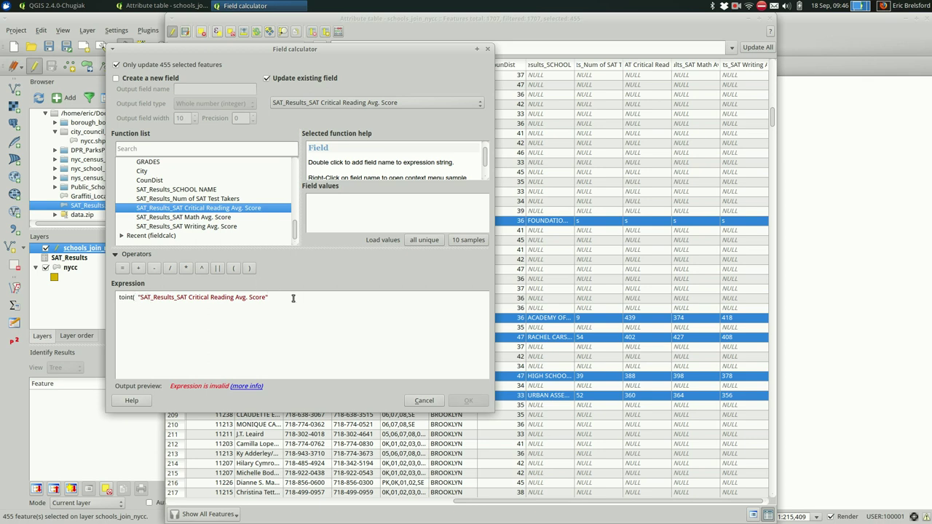
pyautogui.click(245, 269)
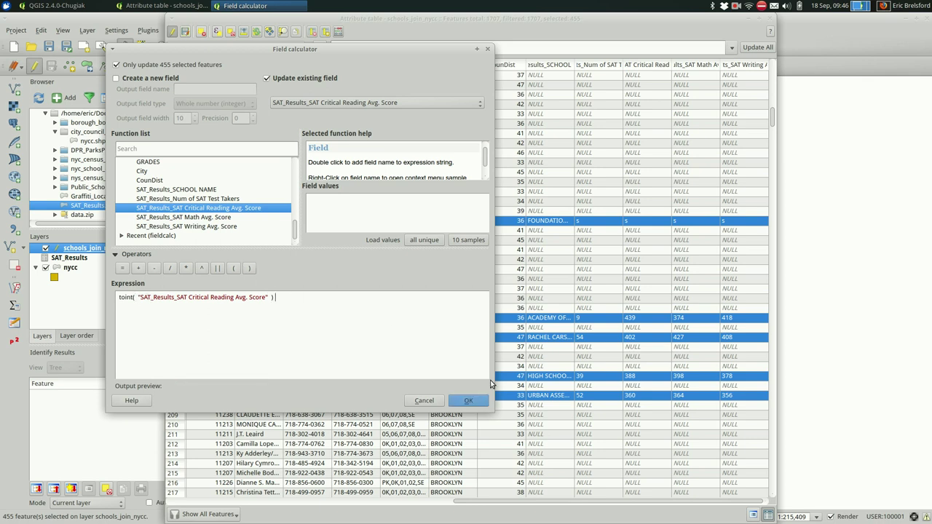
pyautogui.click(467, 401)
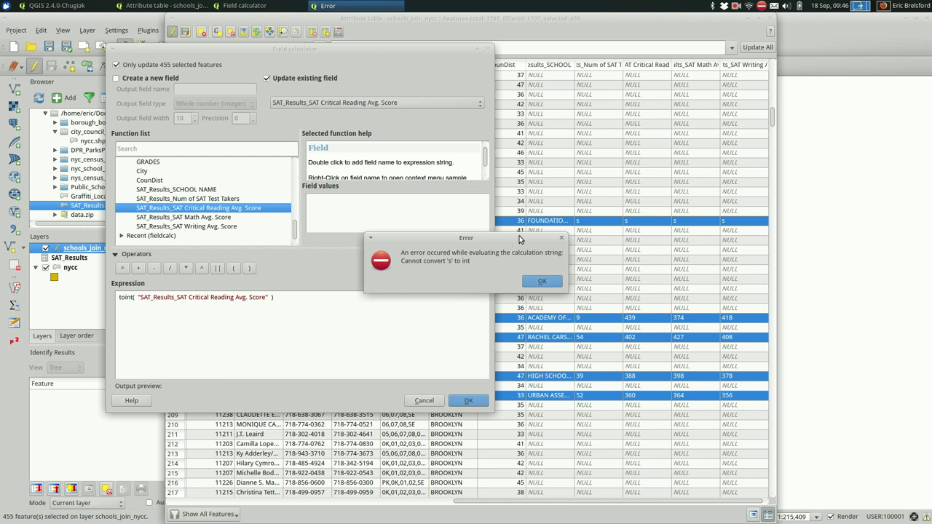
# Dismiss the conversion error, retry once, then cancel the Field calculator
pyautogui.moveTo(507, 237); pyautogui.dragTo(383, 256)
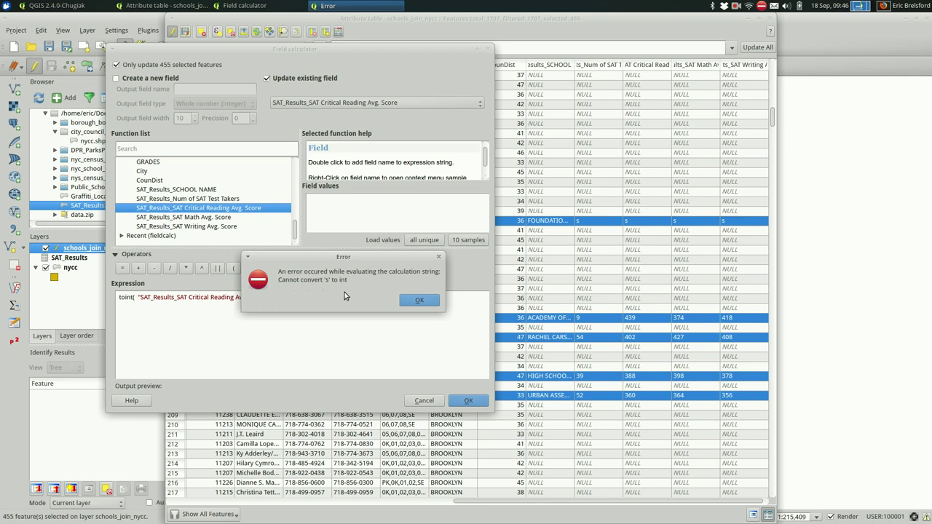
pyautogui.click(412, 300)
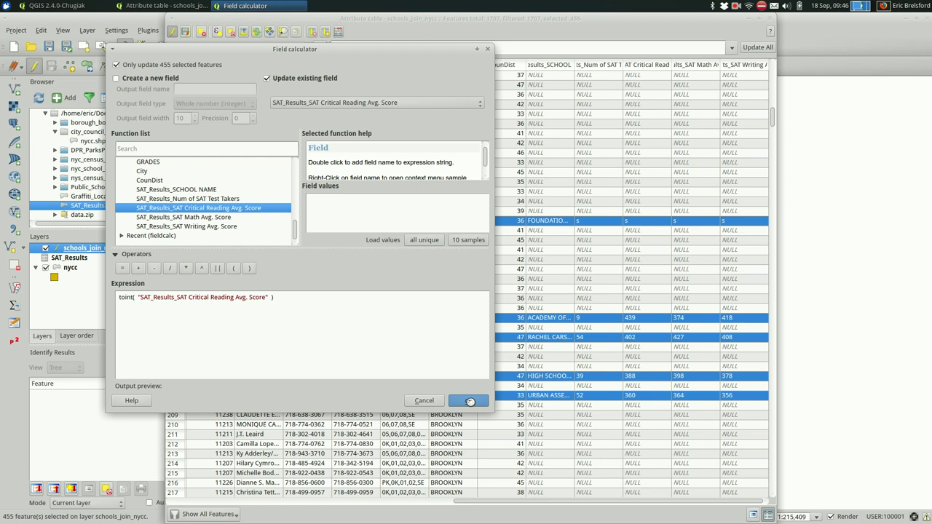
pyautogui.click(470, 403)
pyautogui.press('Return')
pyautogui.click(422, 403)
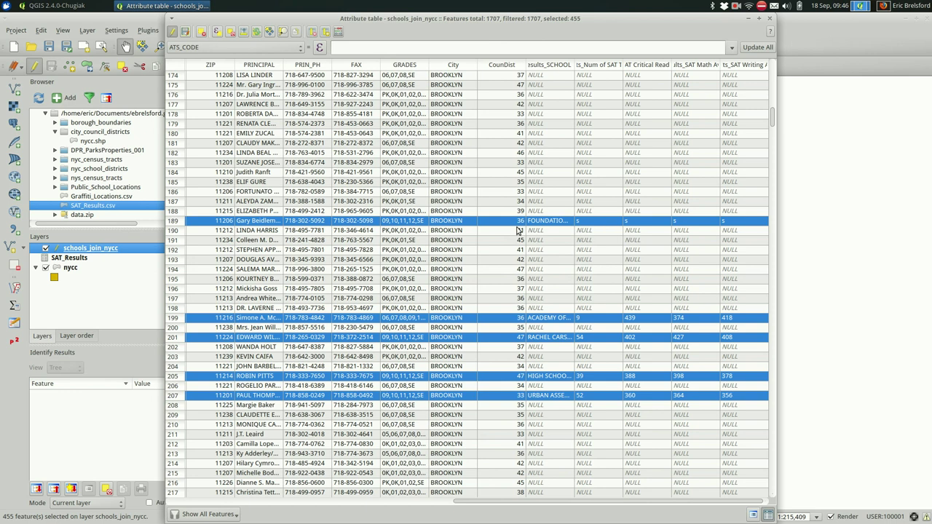
# Enter "SAT_Results_SAT Critical Reading Avg. Score" IS 's' in Select by expression
pyautogui.click(216, 34)
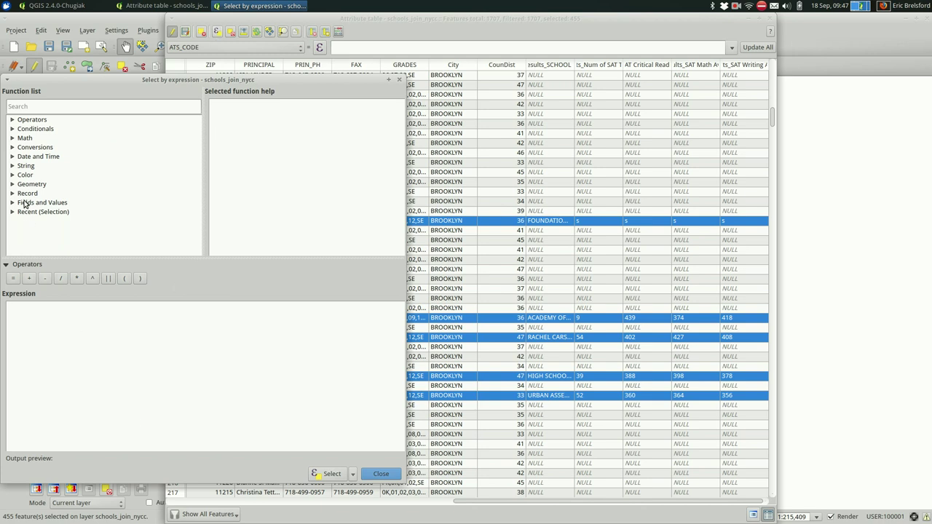
pyautogui.doubleClick(24, 203)
pyautogui.scroll(-5, 25, 204)
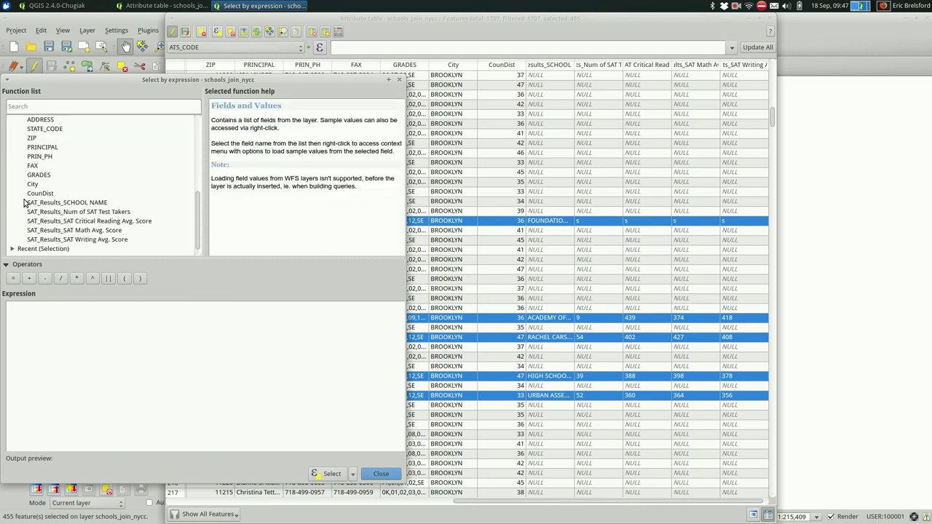
pyautogui.click(63, 223)
pyautogui.doubleClick(62, 228)
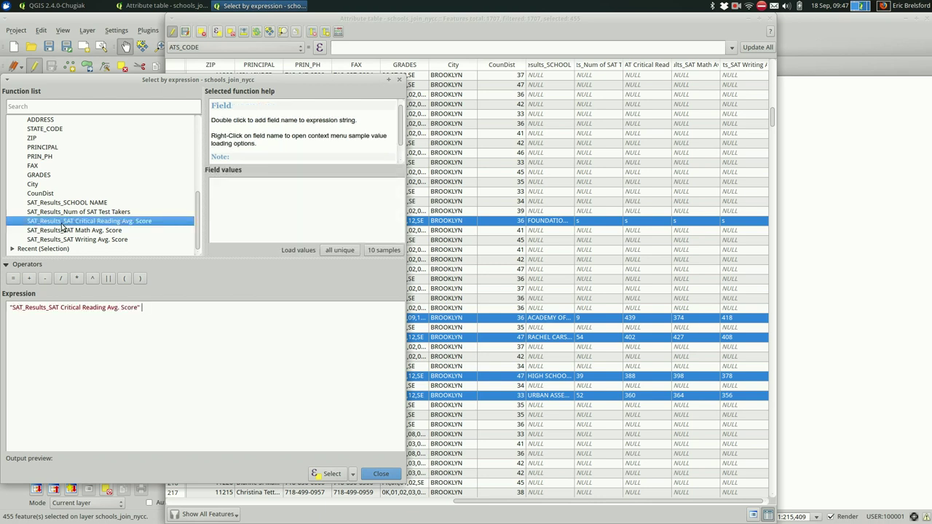
pyautogui.write("IS 's'")
# Remove the 's'-score schools from the selection, leaving 412 selected
pyautogui.click(352, 474)
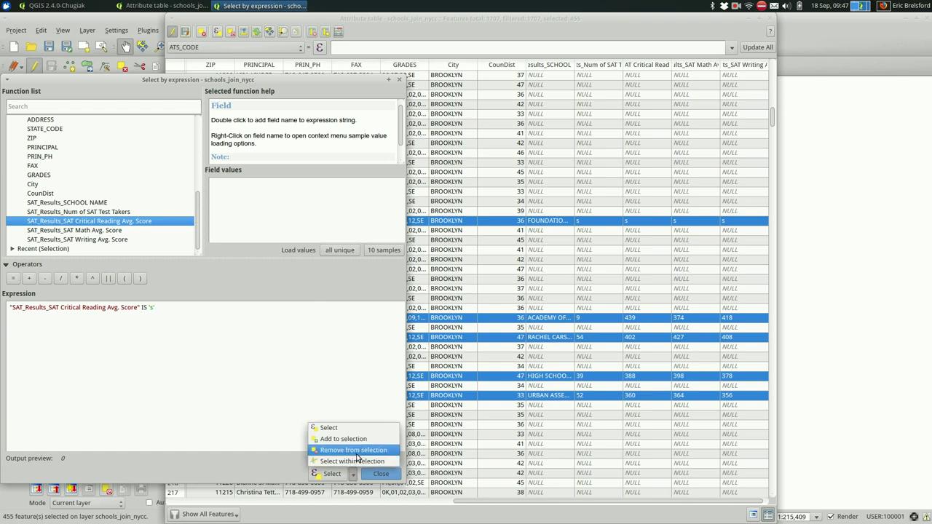
pyautogui.click(354, 451)
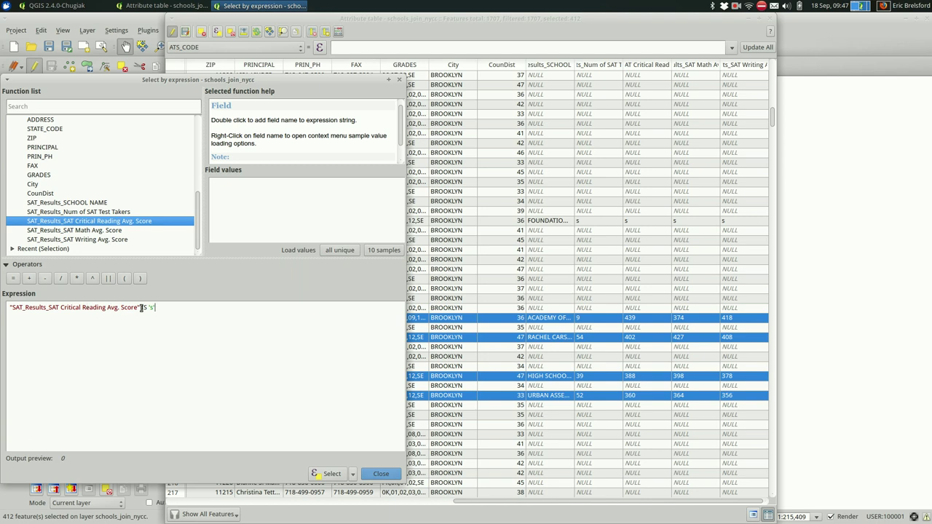
pyautogui.click(350, 474)
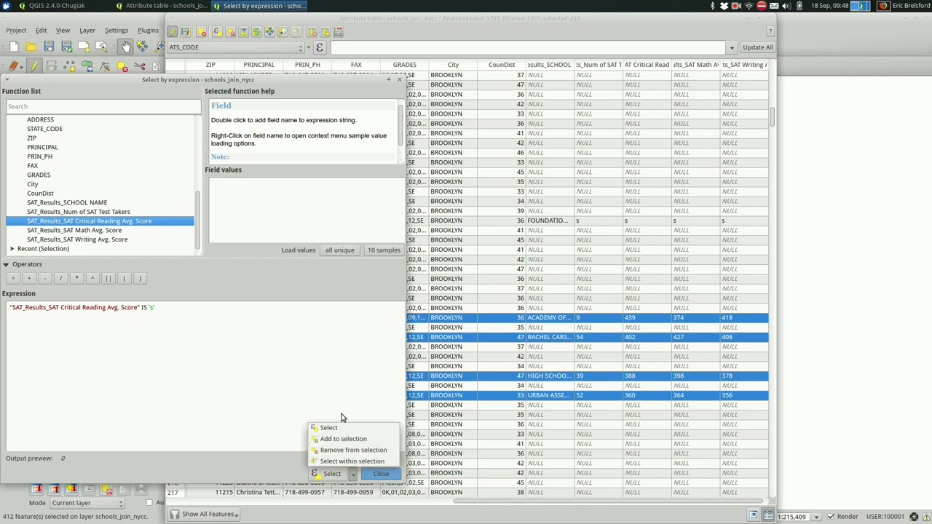
pyautogui.press('Escape')
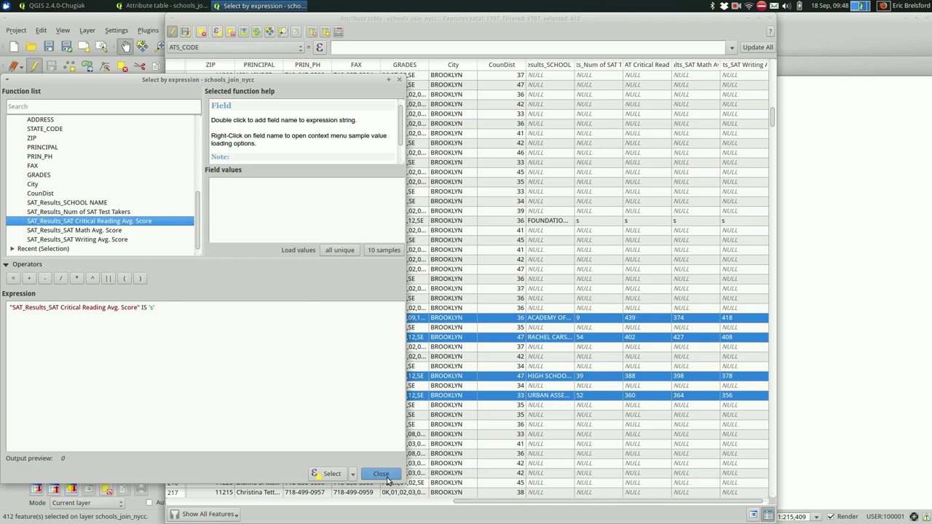
# Update the SAT Critical Reading Avg. Score field with the recent toint expression
pyautogui.click(380, 474)
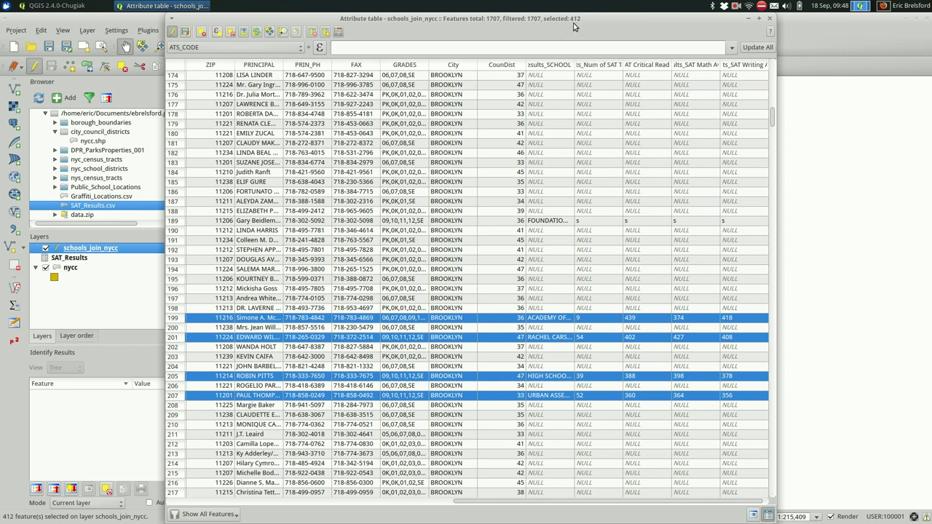
pyautogui.click(338, 34)
pyautogui.moveTo(352, 54); pyautogui.dragTo(312, 61)
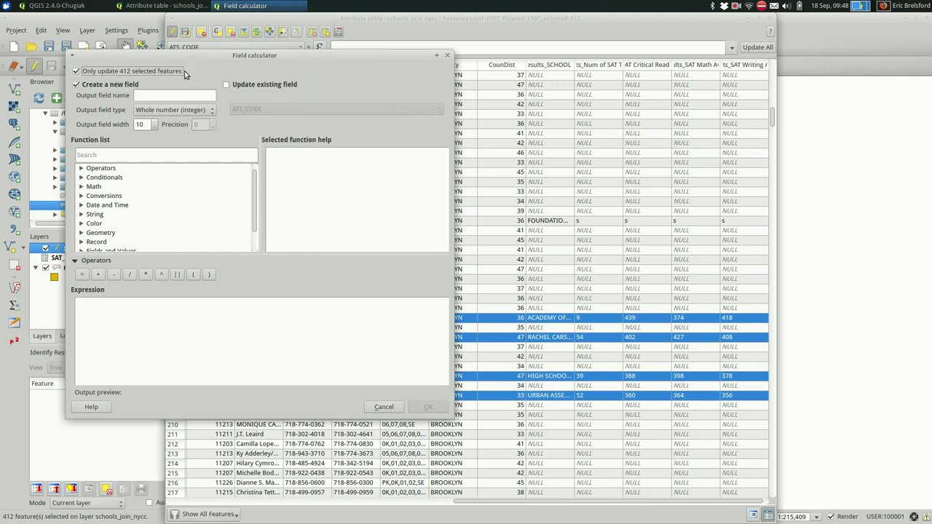
pyautogui.click(246, 85)
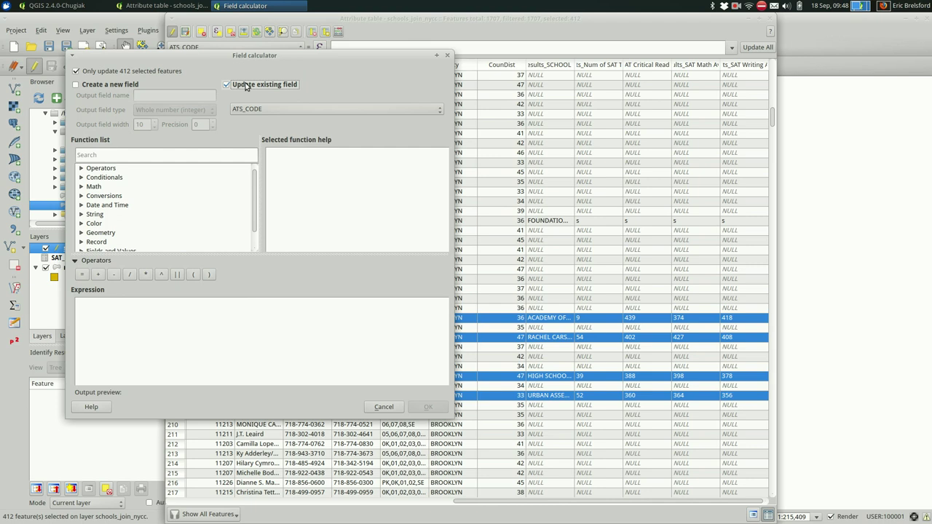
pyautogui.click(275, 109)
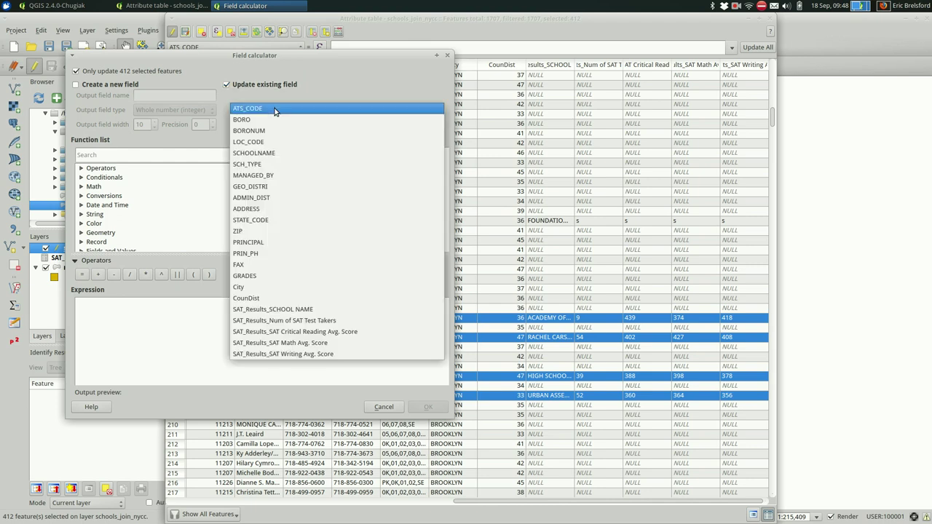
pyautogui.click(300, 329)
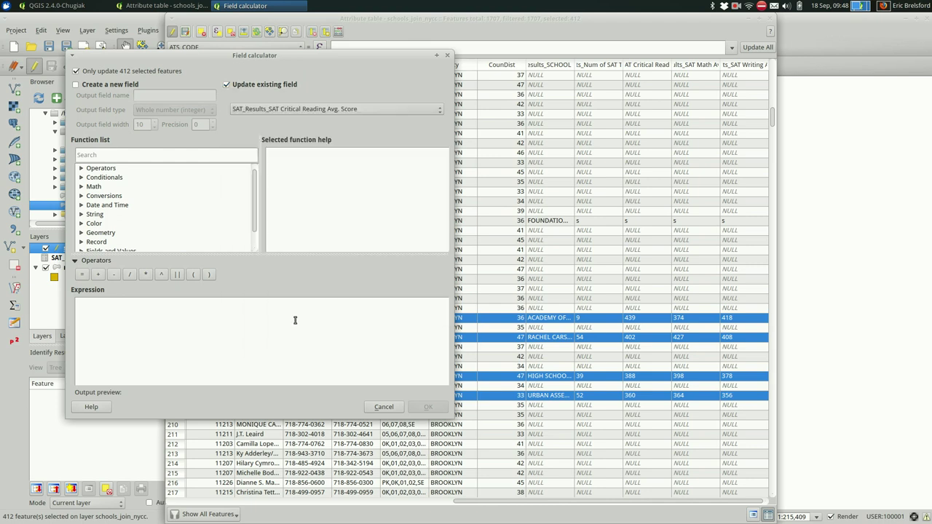
pyautogui.scroll(-1, 150, 197)
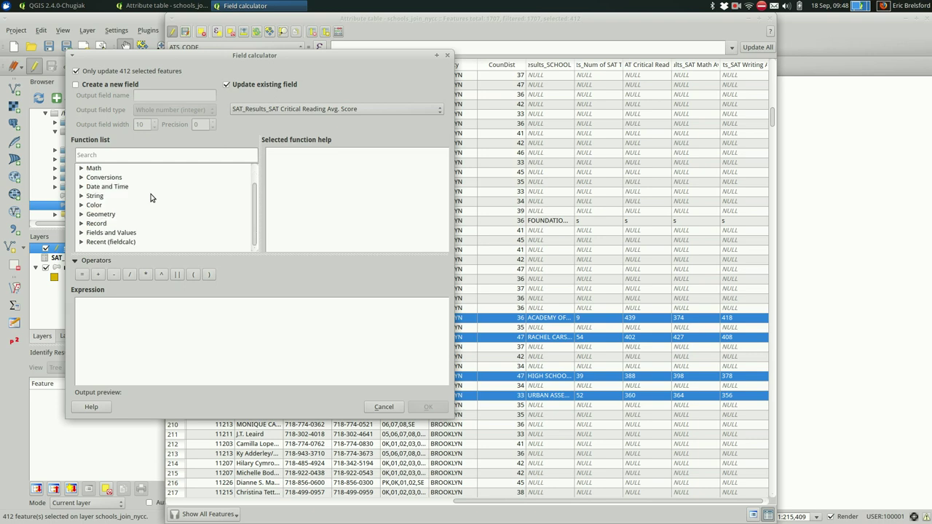
pyautogui.doubleClick(119, 244)
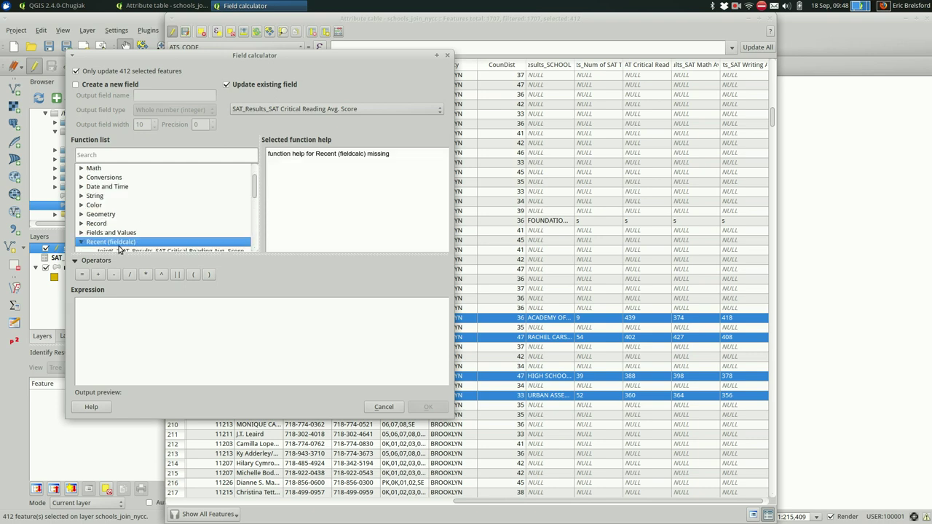
pyautogui.scroll(-1, 120, 249)
pyautogui.doubleClick(141, 225)
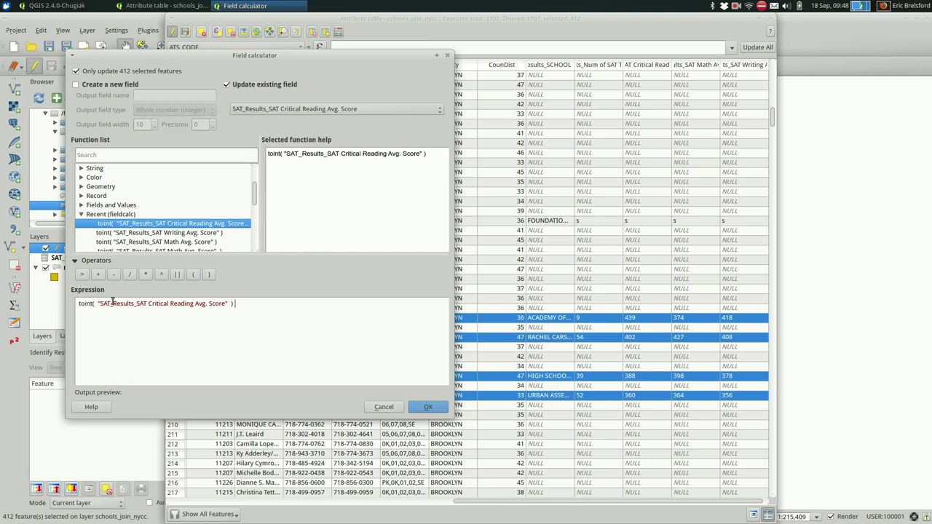
pyautogui.moveTo(97, 303); pyautogui.dragTo(227, 304)
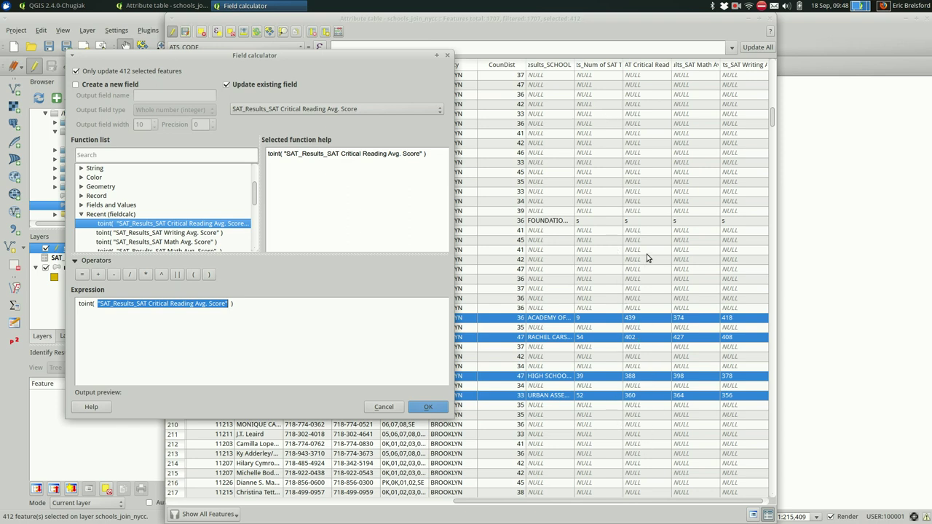
pyautogui.click(80, 304)
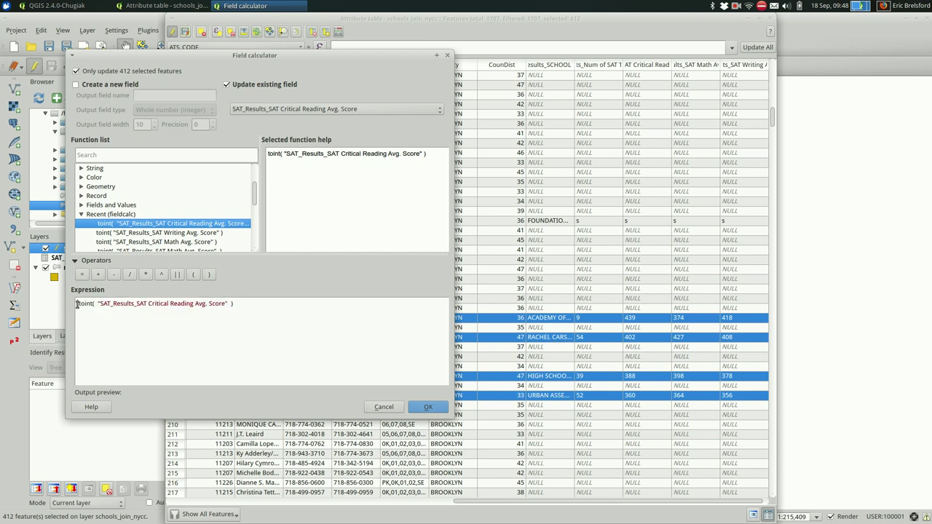
pyautogui.click(428, 406)
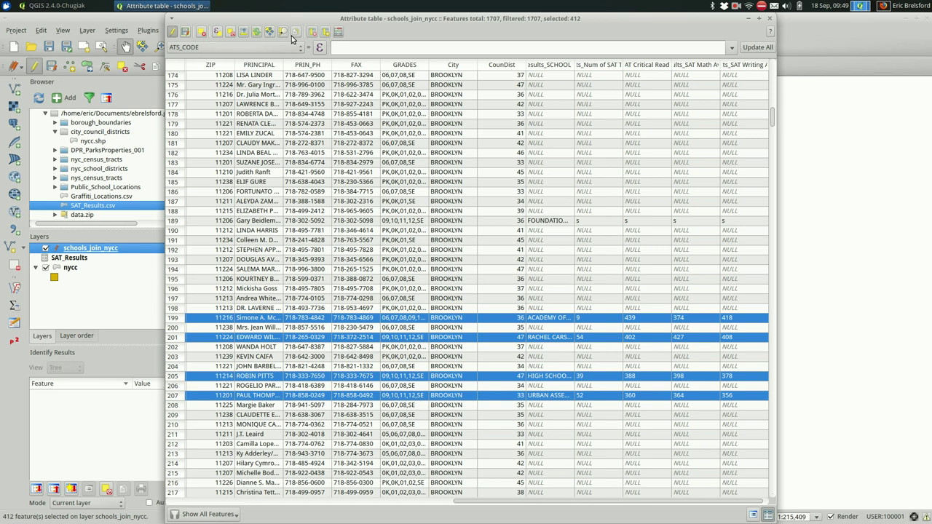
# Load the recent toint reading score expression into a fresh Field calculator
pyautogui.click(339, 33)
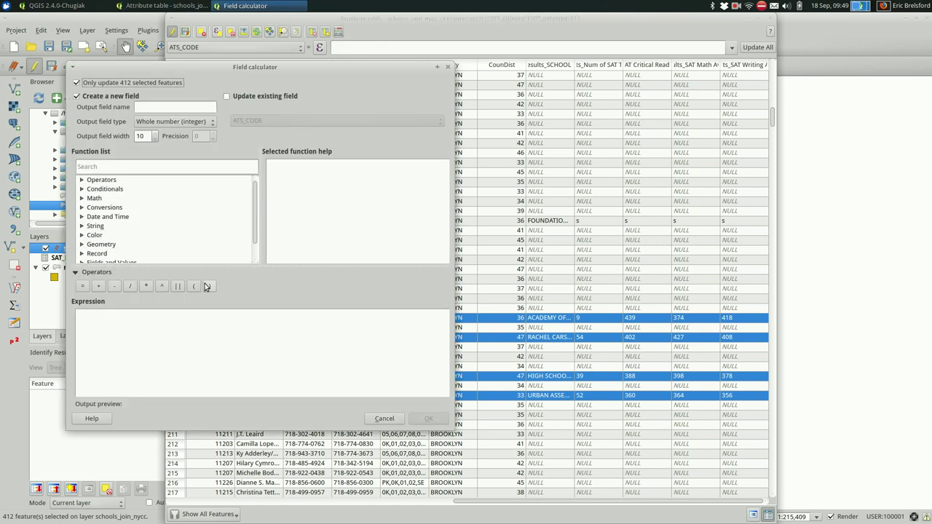
pyautogui.scroll(-1, 182, 248)
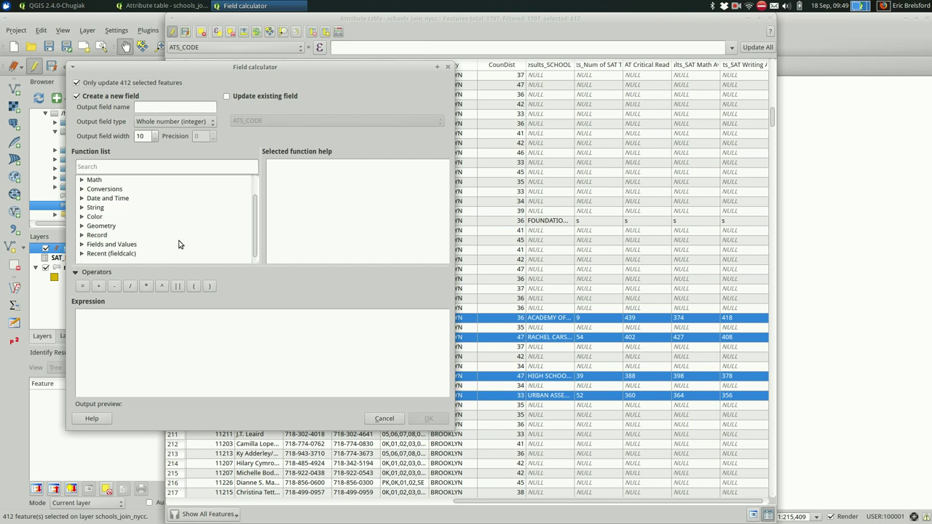
pyautogui.click(115, 253)
pyautogui.doubleClick(115, 253)
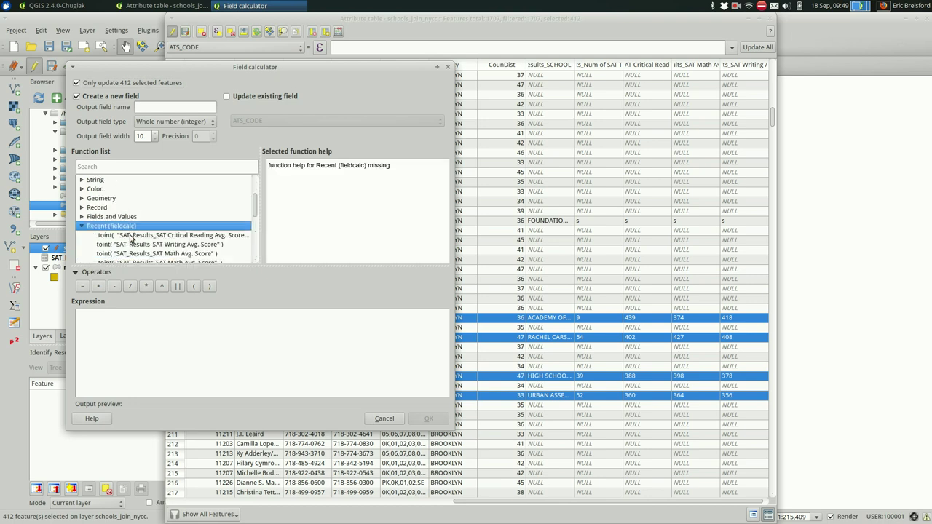
pyautogui.click(133, 235)
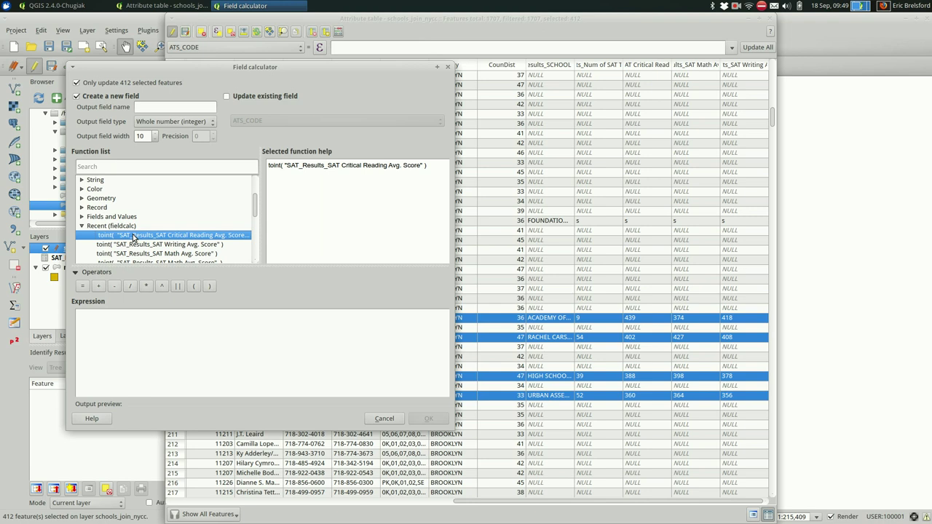
pyautogui.doubleClick(133, 235)
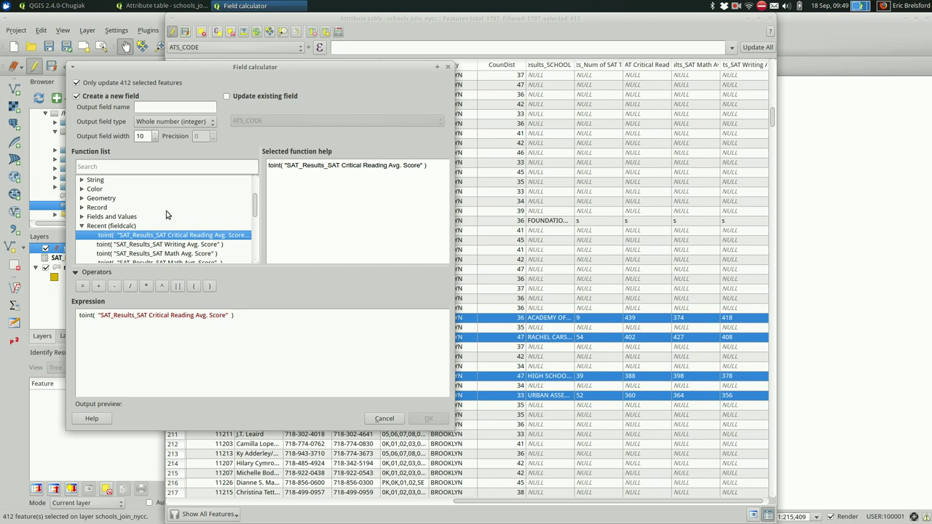
# Create a new whole-number field named reading_av from that expression
pyautogui.click(153, 109)
pyautogui.write('a')
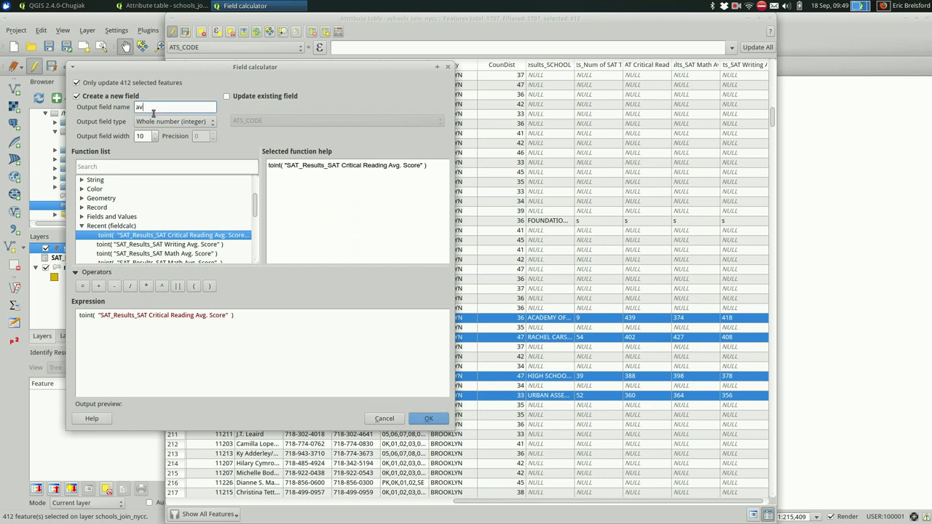
pyautogui.press('BackSpace')
pyautogui.write('reading_av')
pyautogui.click(166, 126)
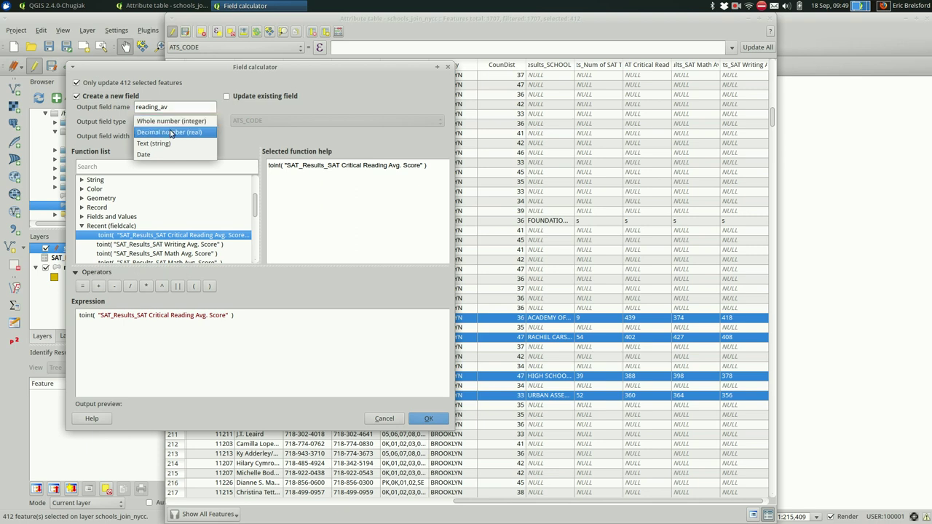
pyautogui.click(172, 121)
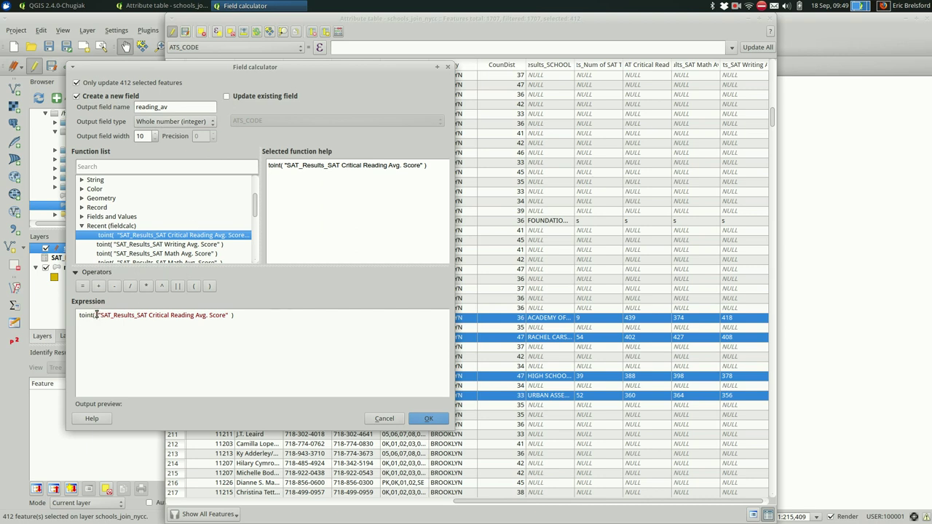
pyautogui.moveTo(97, 314); pyautogui.dragTo(234, 314)
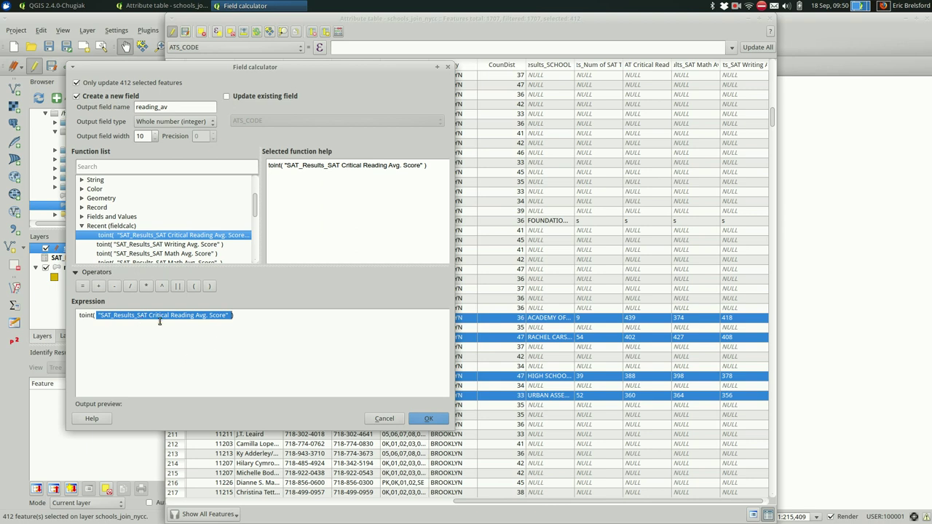
pyautogui.click(427, 418)
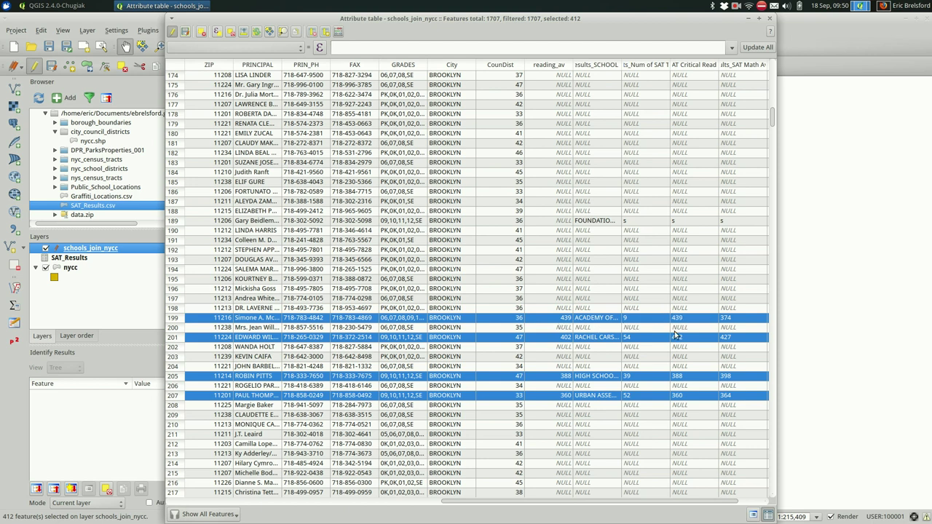
pyautogui.scroll(-7, 667, 337)
pyautogui.scroll(-16, 666, 334)
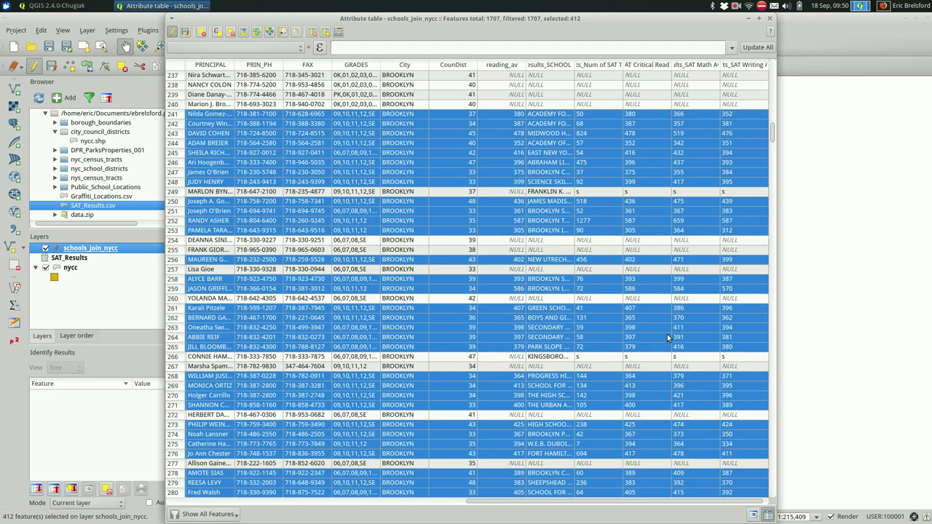
pyautogui.scroll(-7, 667, 337)
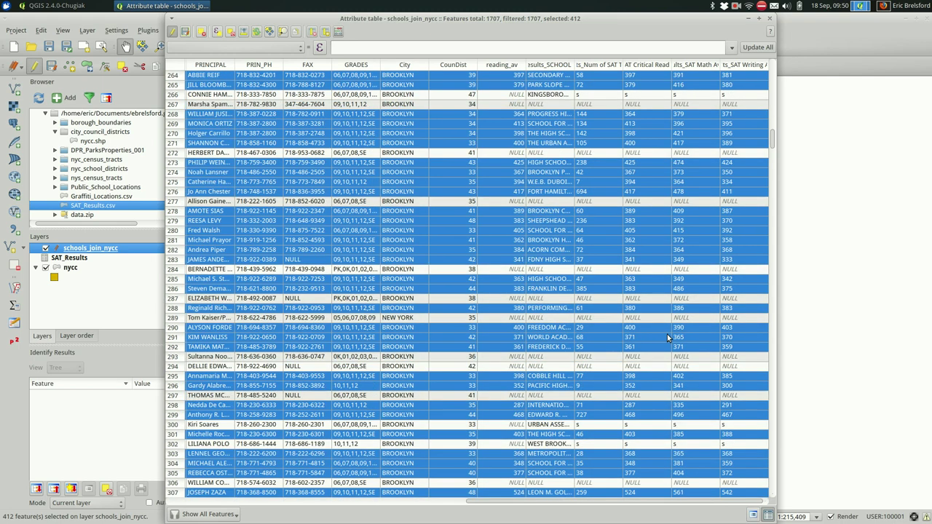
pyautogui.scroll(20, 665, 335)
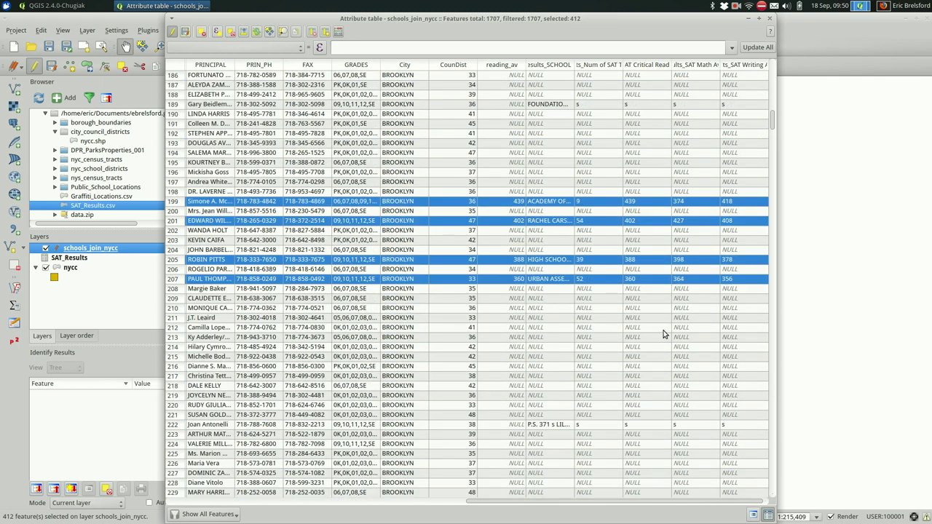
pyautogui.scroll(-5, 664, 334)
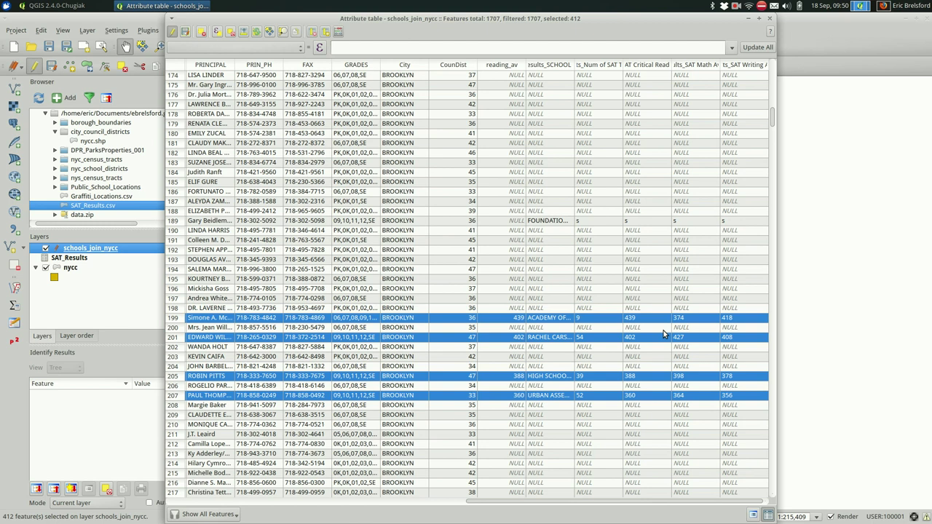
# Save the edits to schools_join_nycc, stop editing, and recheck its attribute table
pyautogui.click(768, 19)
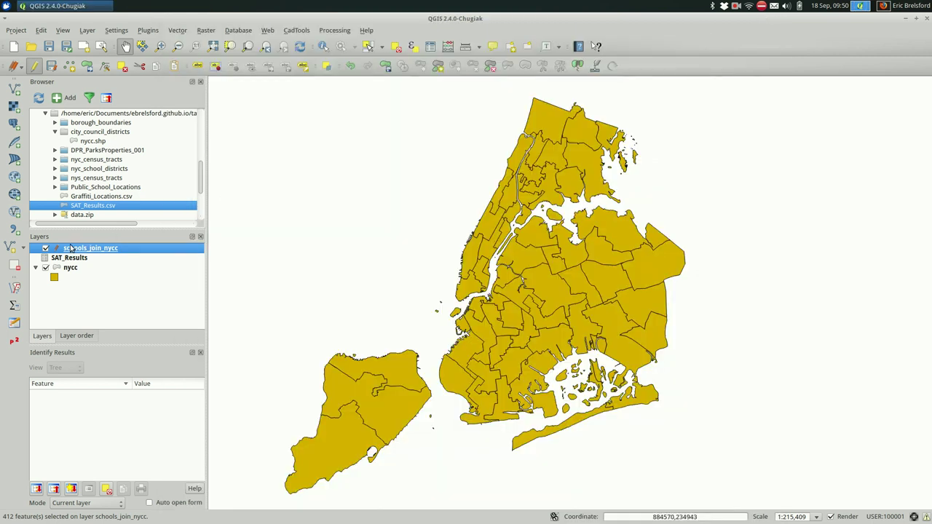
pyautogui.scroll(-1, 480, 292)
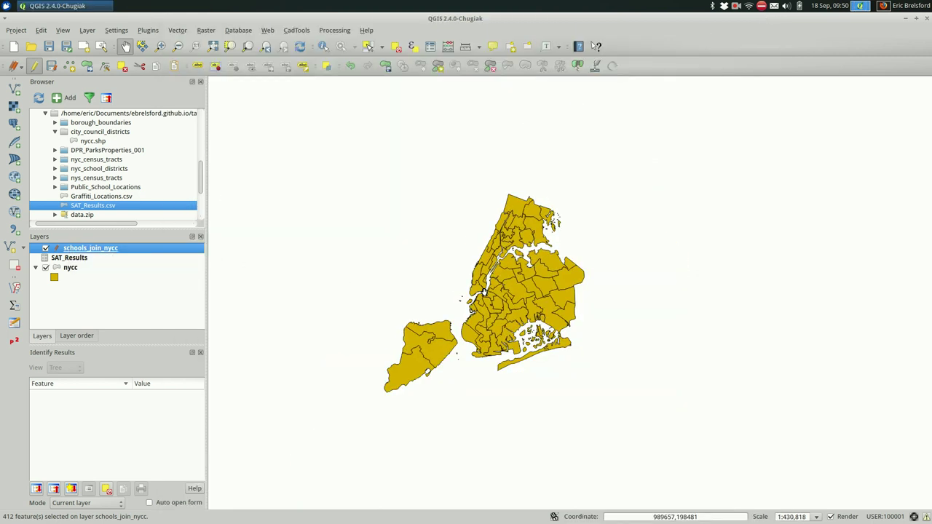
pyautogui.scroll(1, 482, 291)
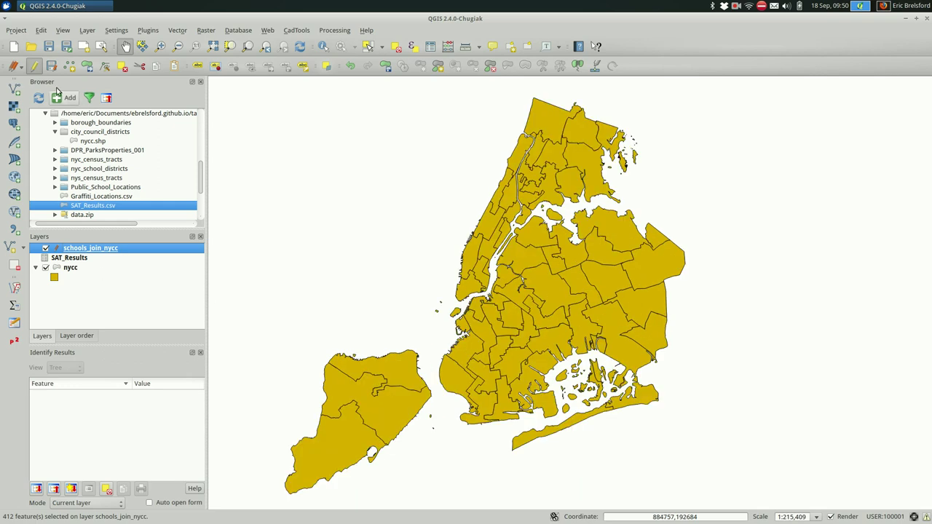
pyautogui.click(34, 67)
pyautogui.press('Return')
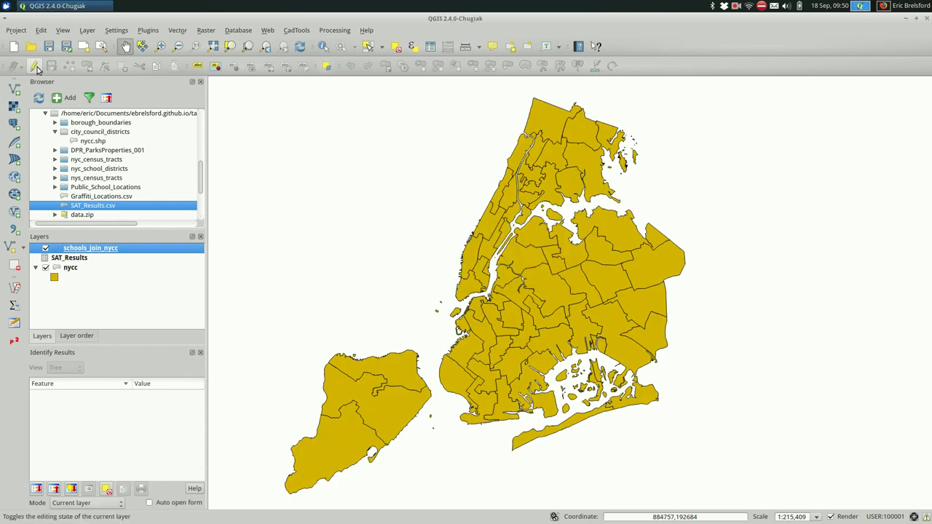
pyautogui.click(429, 47)
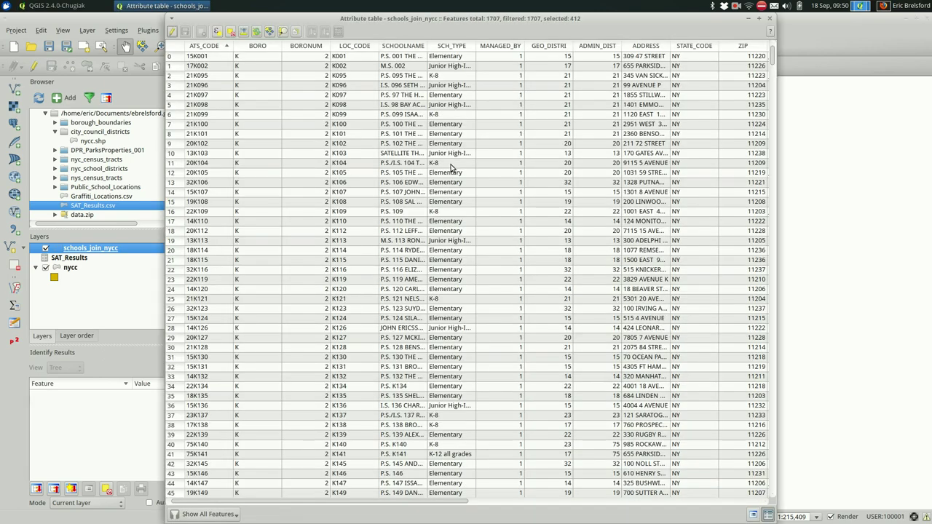
pyautogui.hscroll(10, 451, 167)
pyautogui.scroll(-20, 451, 168)
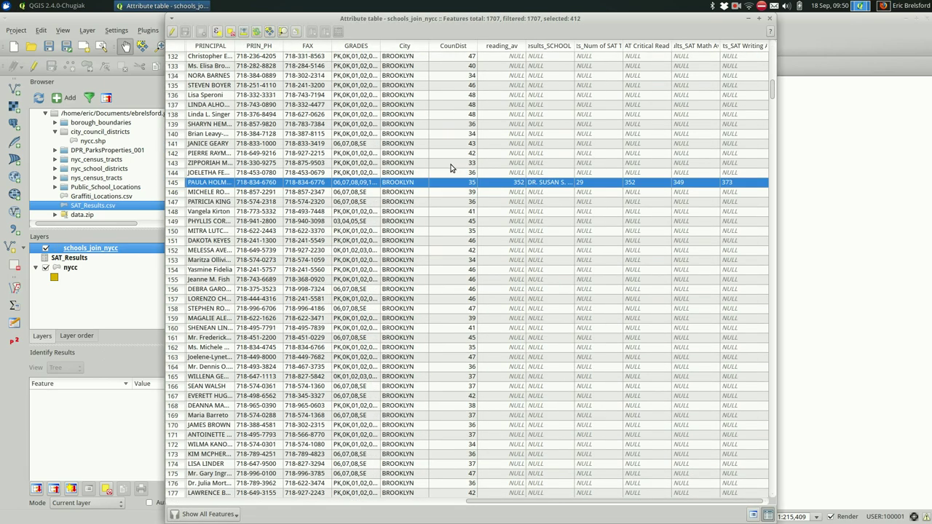
pyautogui.click(771, 20)
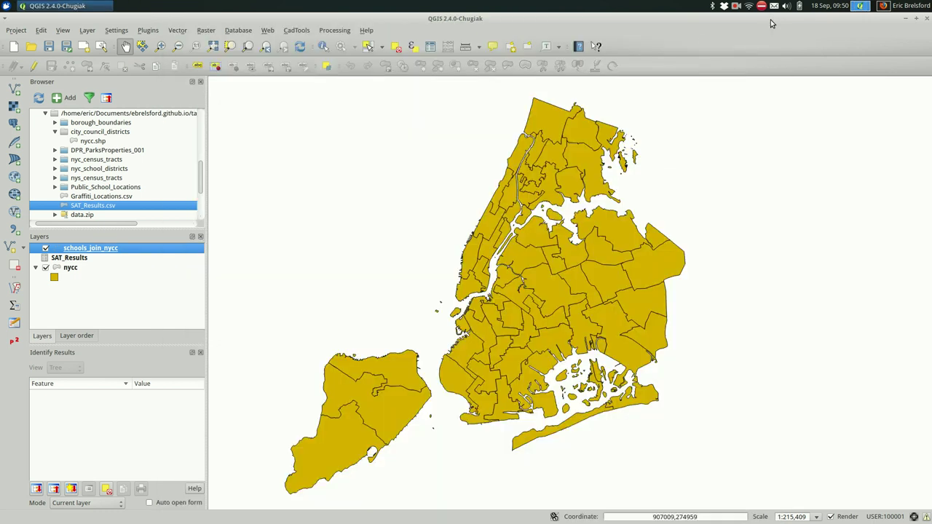
# Zoom to the schools_join_nycc layer and toggle the nycc districts off and on
pyautogui.rightClick(136, 248)
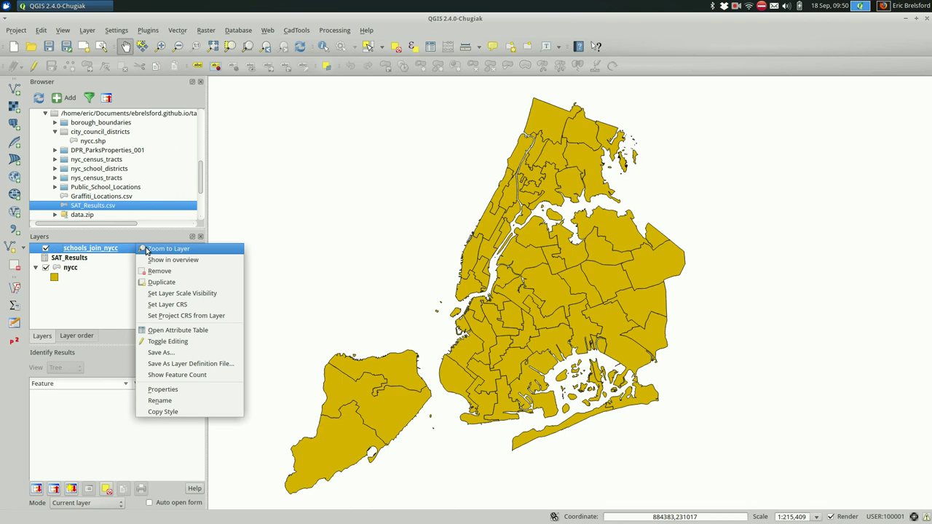
pyautogui.click(147, 251)
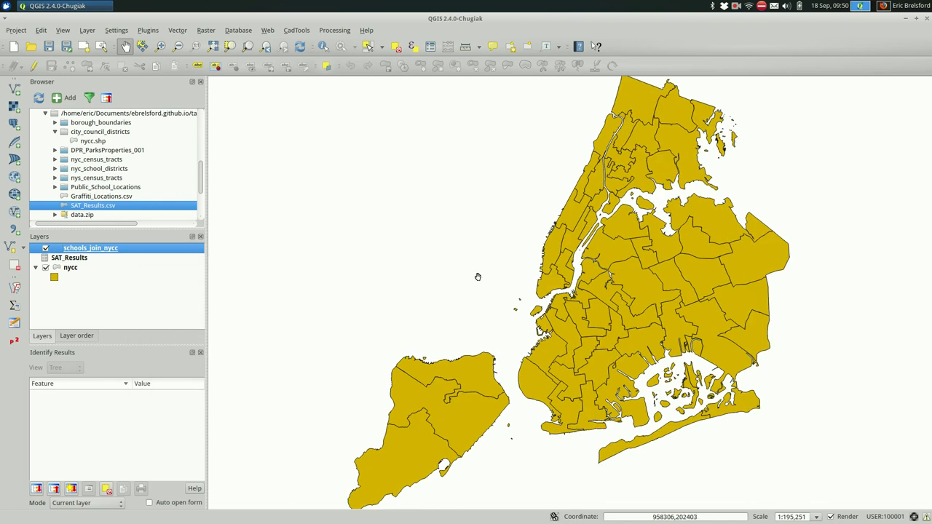
pyautogui.scroll(1, 614, 288)
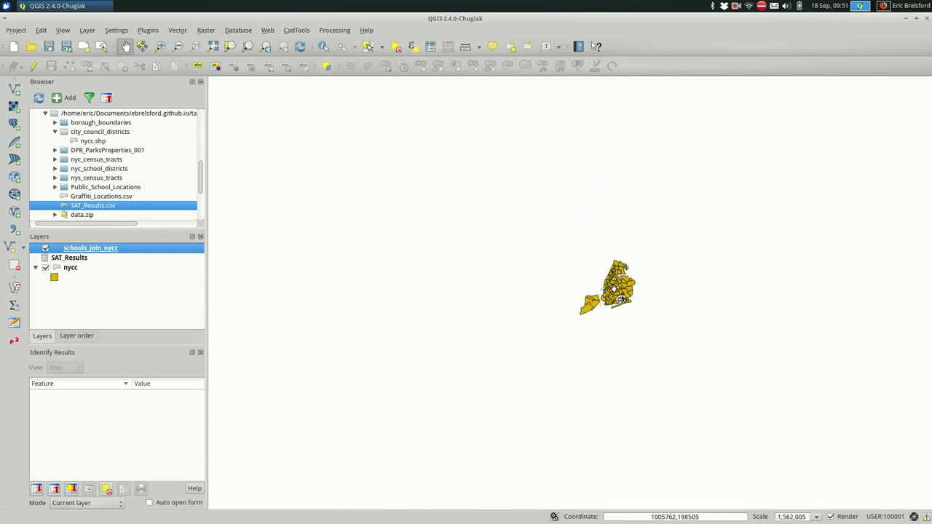
pyautogui.scroll(-1, 614, 288)
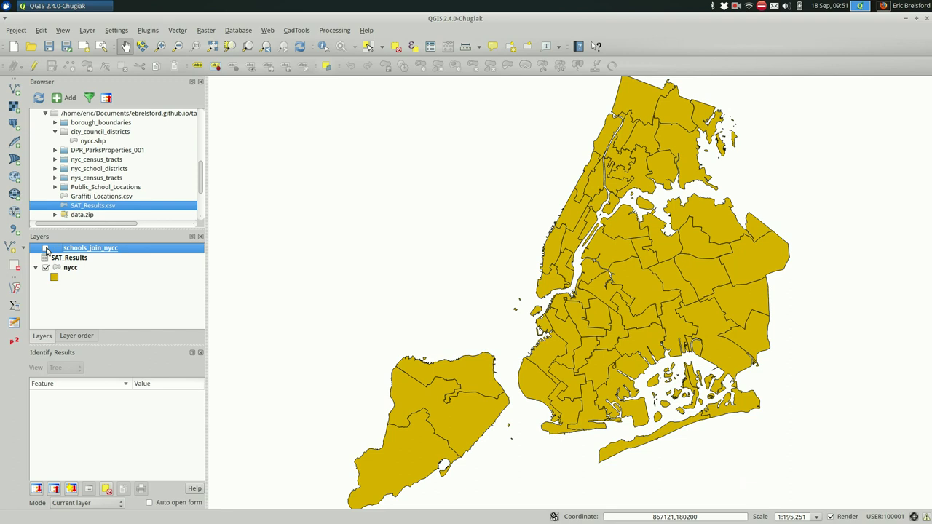
pyautogui.click(46, 249)
pyautogui.click(46, 268)
pyautogui.click(48, 268)
# Apply a Single Symbol style to schools_join_nycc so its points draw on the map
pyautogui.doubleClick(102, 249)
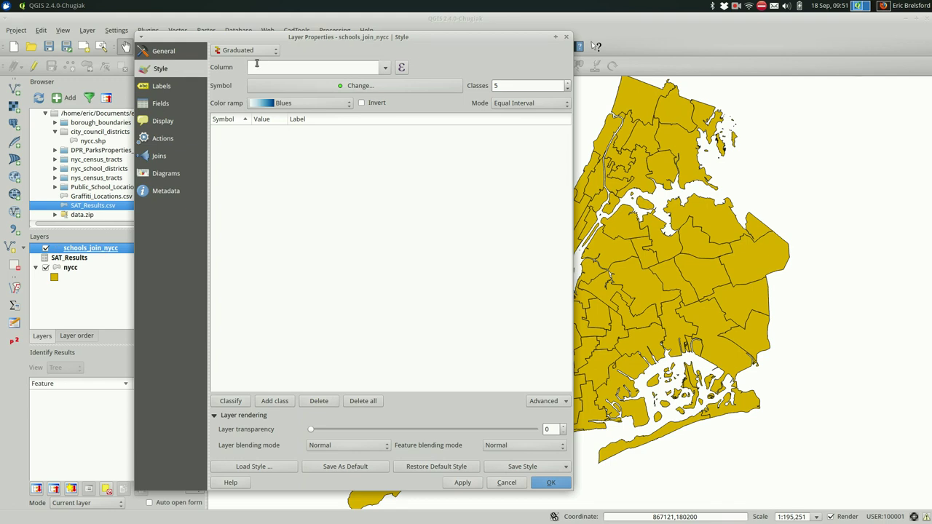
pyautogui.click(271, 53)
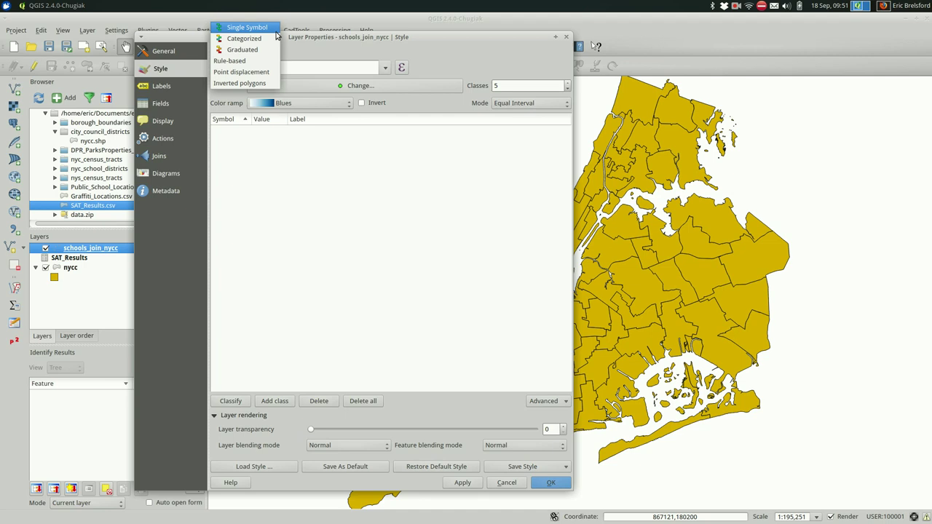
pyautogui.click(275, 33)
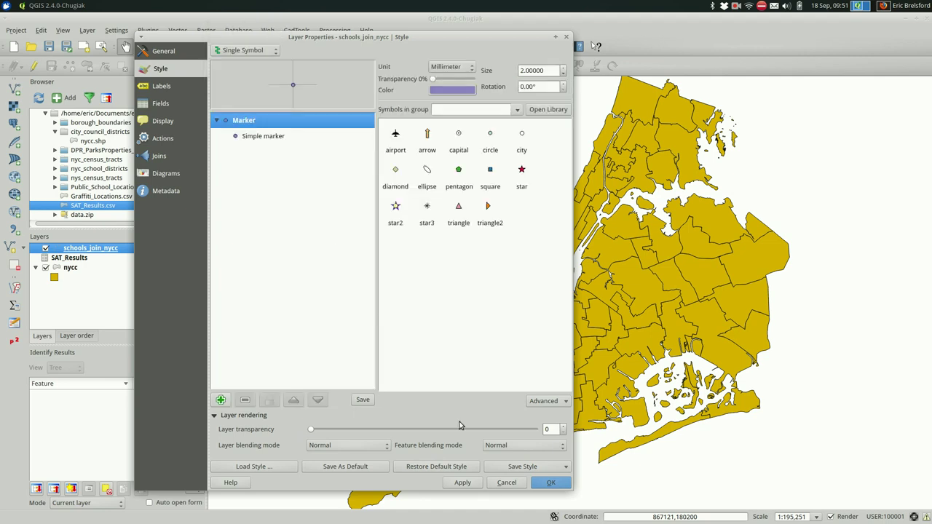
pyautogui.click(473, 487)
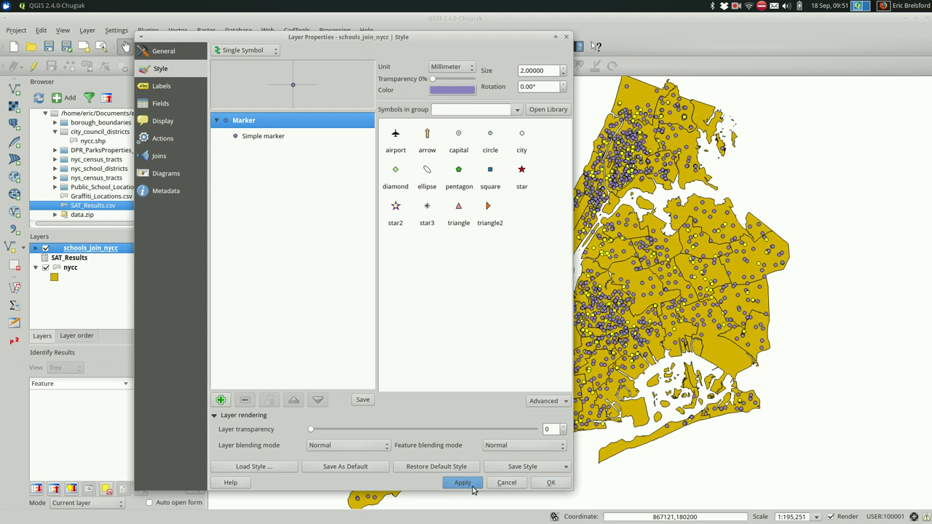
# Style schools Graduated by reading_av with Blues, five classes from 279 to 679, and apply
pyautogui.click(256, 48)
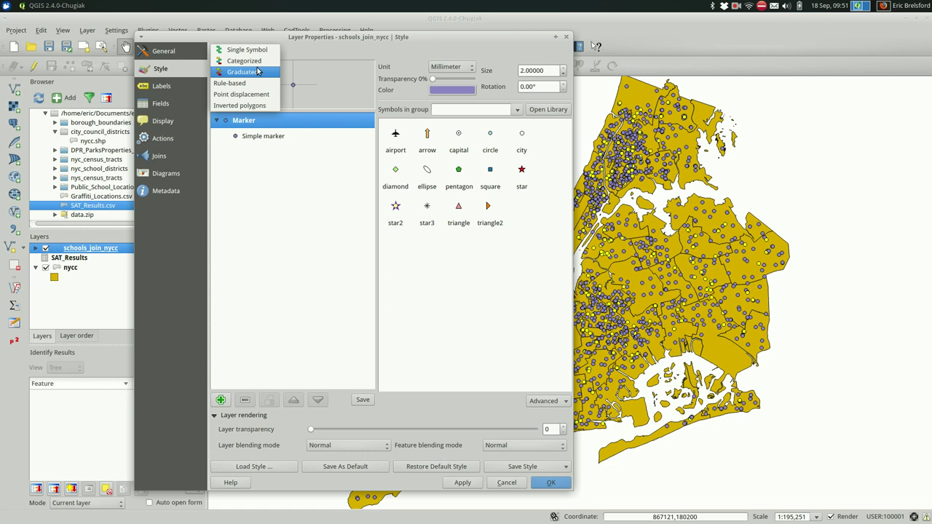
pyautogui.click(257, 71)
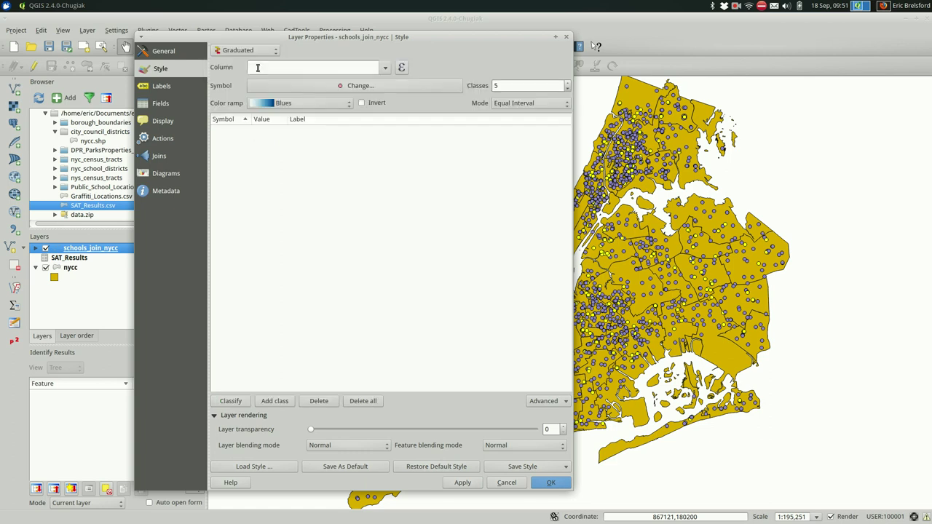
pyautogui.click(385, 68)
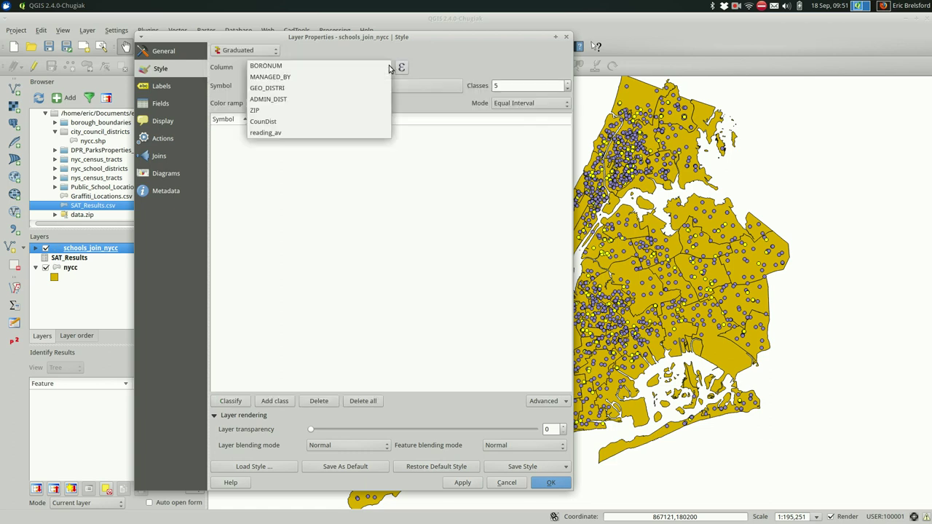
pyautogui.click(347, 133)
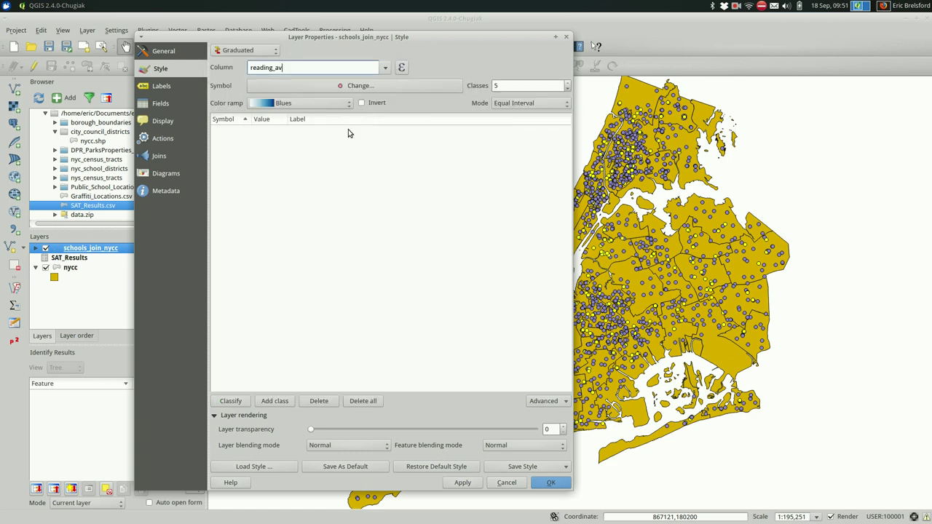
pyautogui.click(304, 105)
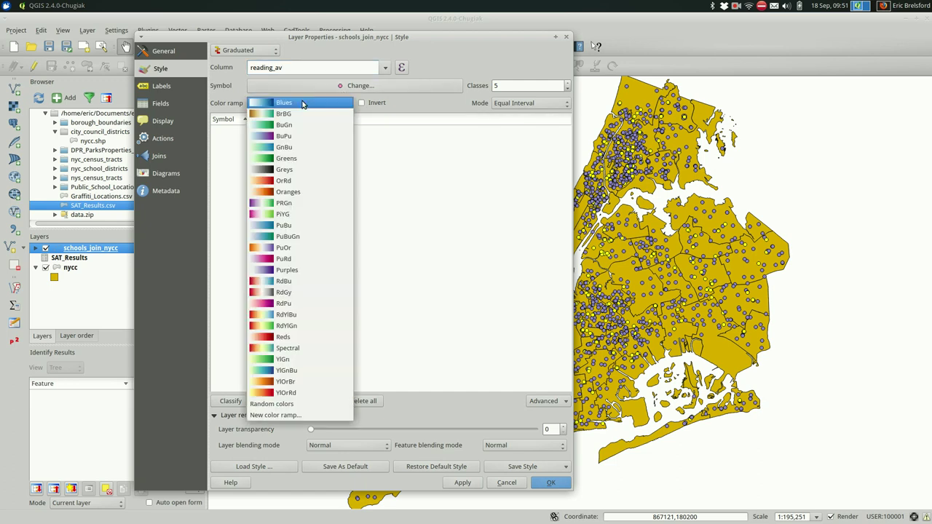
pyautogui.click(303, 104)
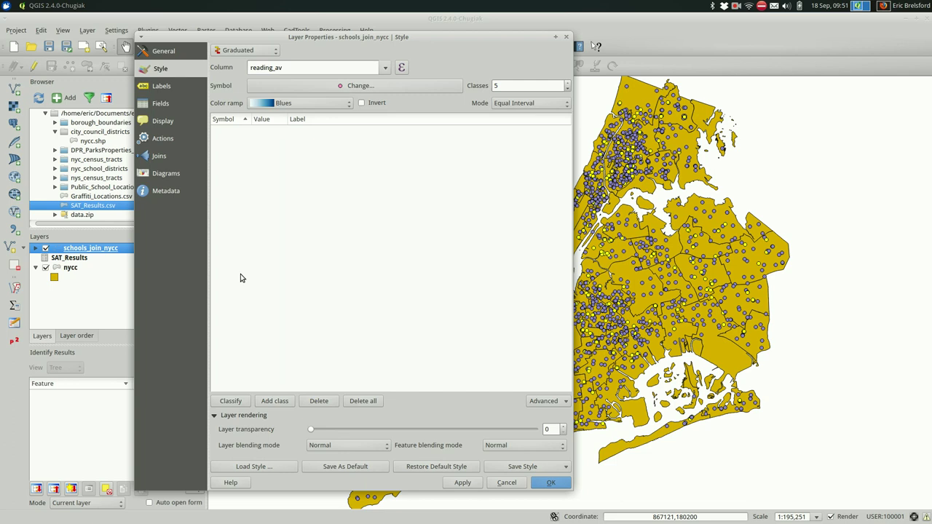
pyautogui.click(237, 402)
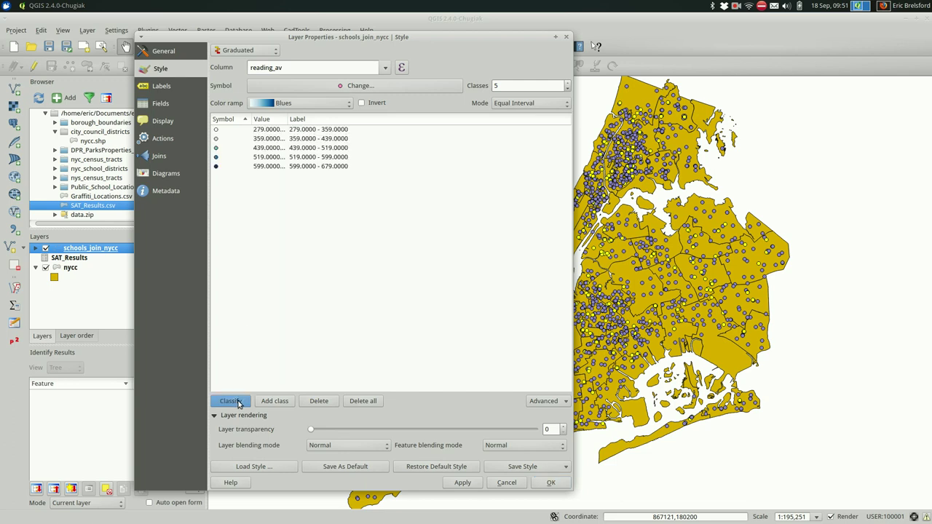
pyautogui.click(461, 481)
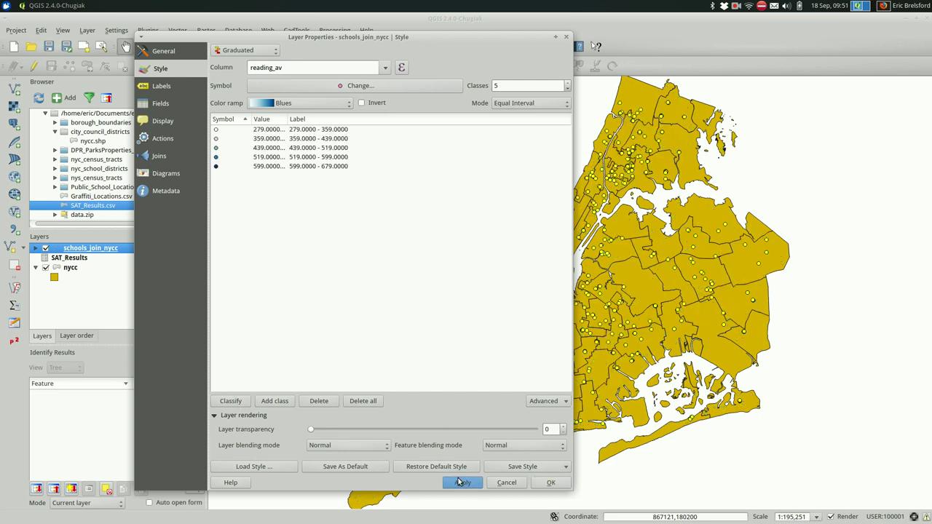
pyautogui.click(506, 482)
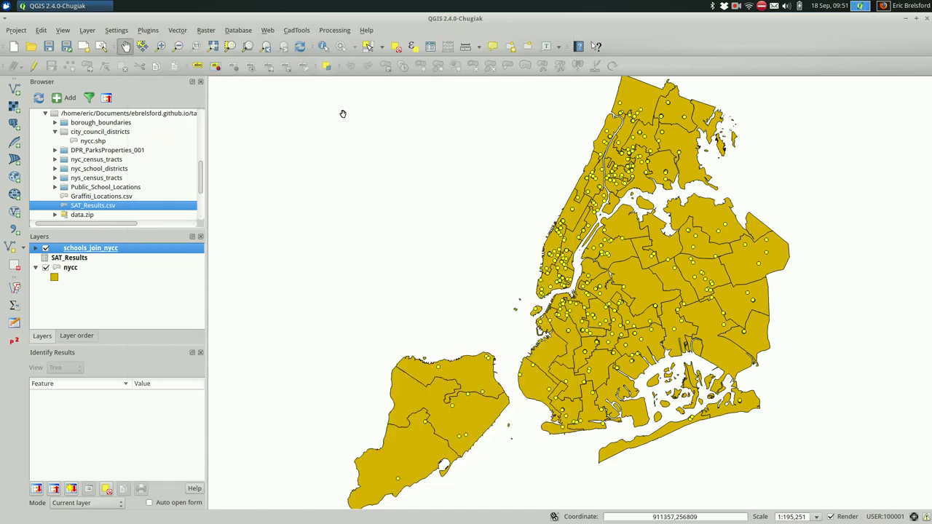
# Deselect all features and zoom in and out to view the blue-shaded schools
pyautogui.click(399, 48)
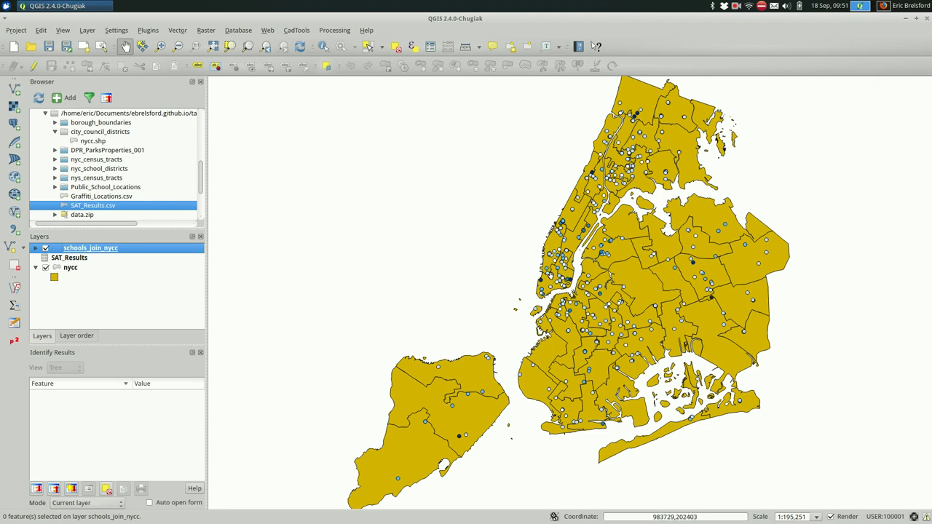
pyautogui.scroll(1, 610, 283)
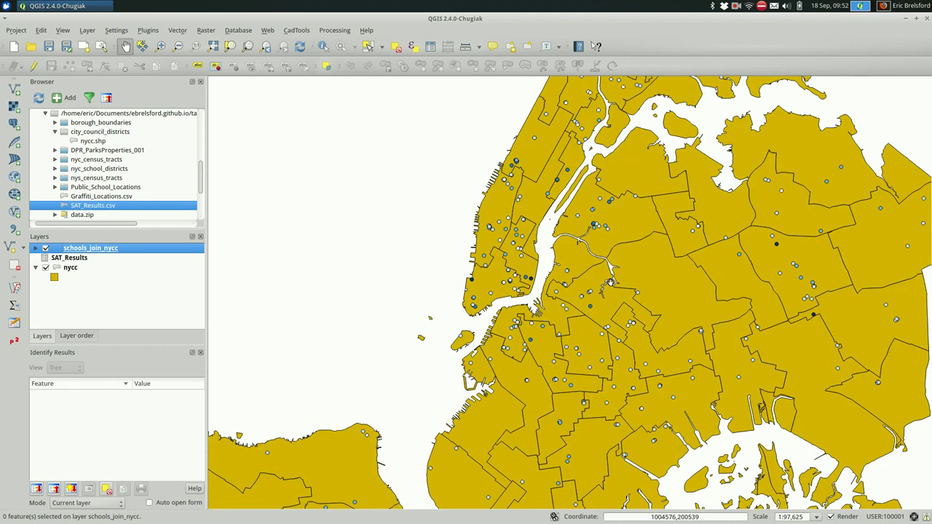
pyautogui.scroll(-1, 609, 282)
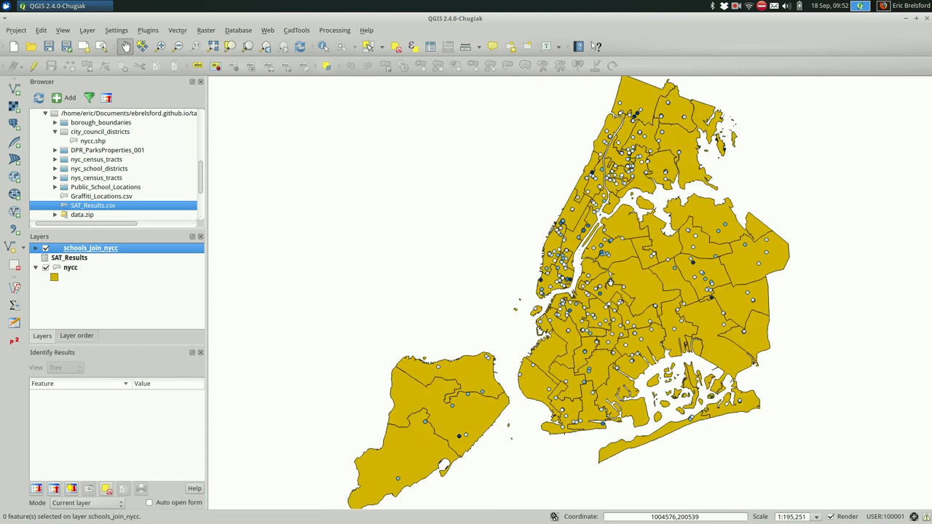
# Reopen the schools_join_nycc attribute table and check that row 145's reading_av is 352
pyautogui.click(428, 48)
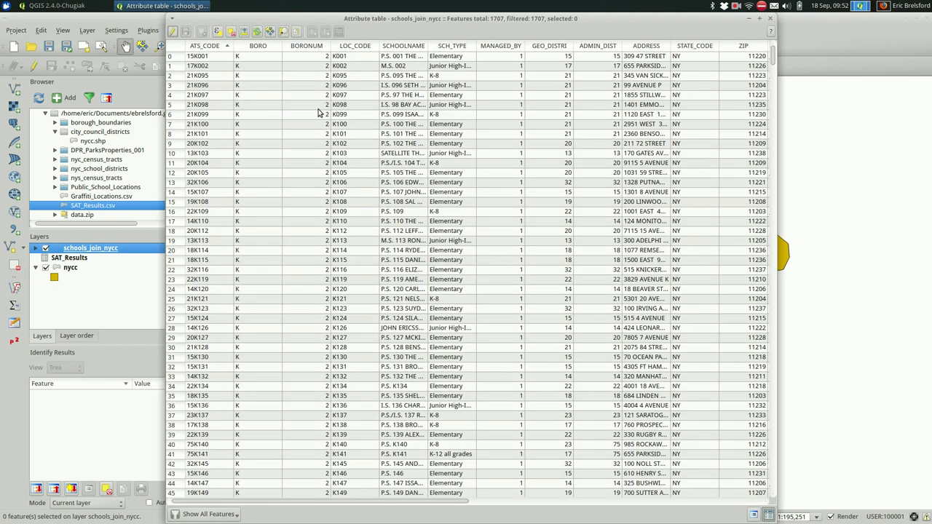
pyautogui.scroll(-1, 318, 112)
pyautogui.hscroll(10, 318, 113)
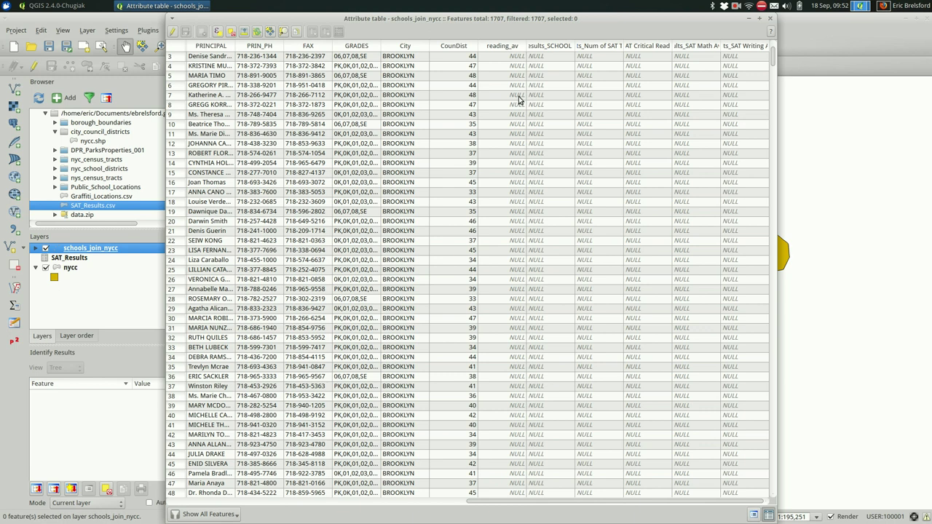
pyautogui.scroll(1, 518, 100)
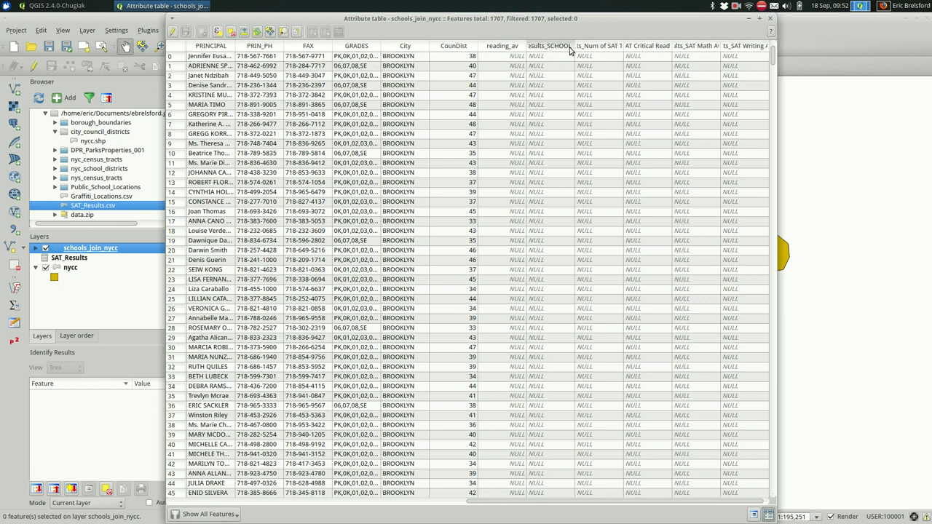
pyautogui.scroll(-20, 713, 167)
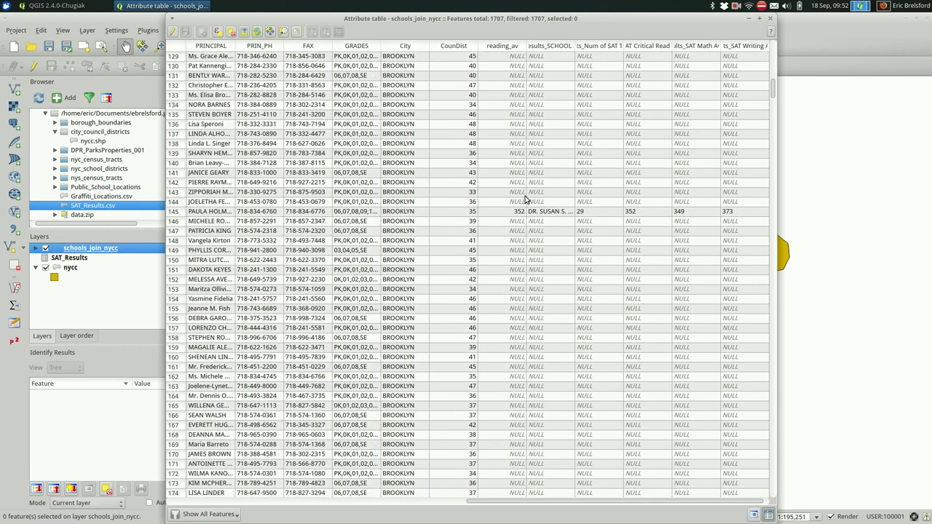
pyautogui.click(510, 216)
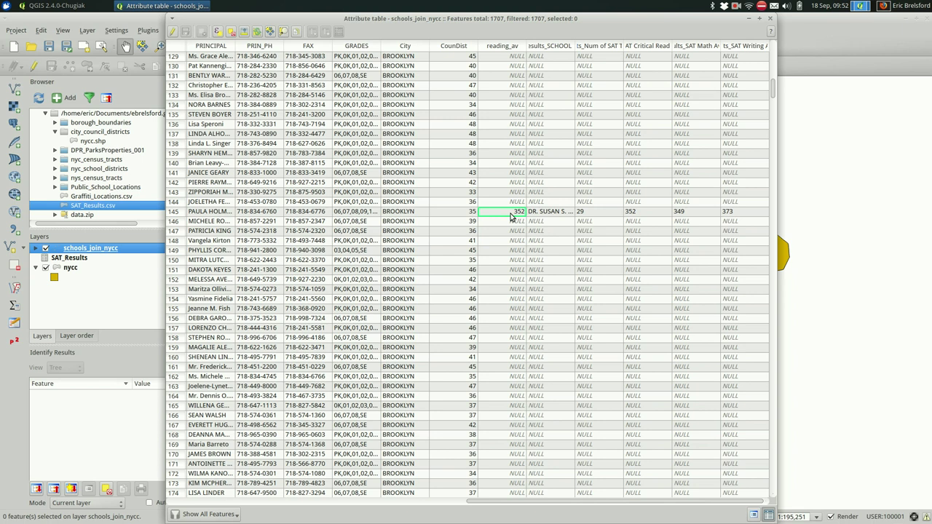